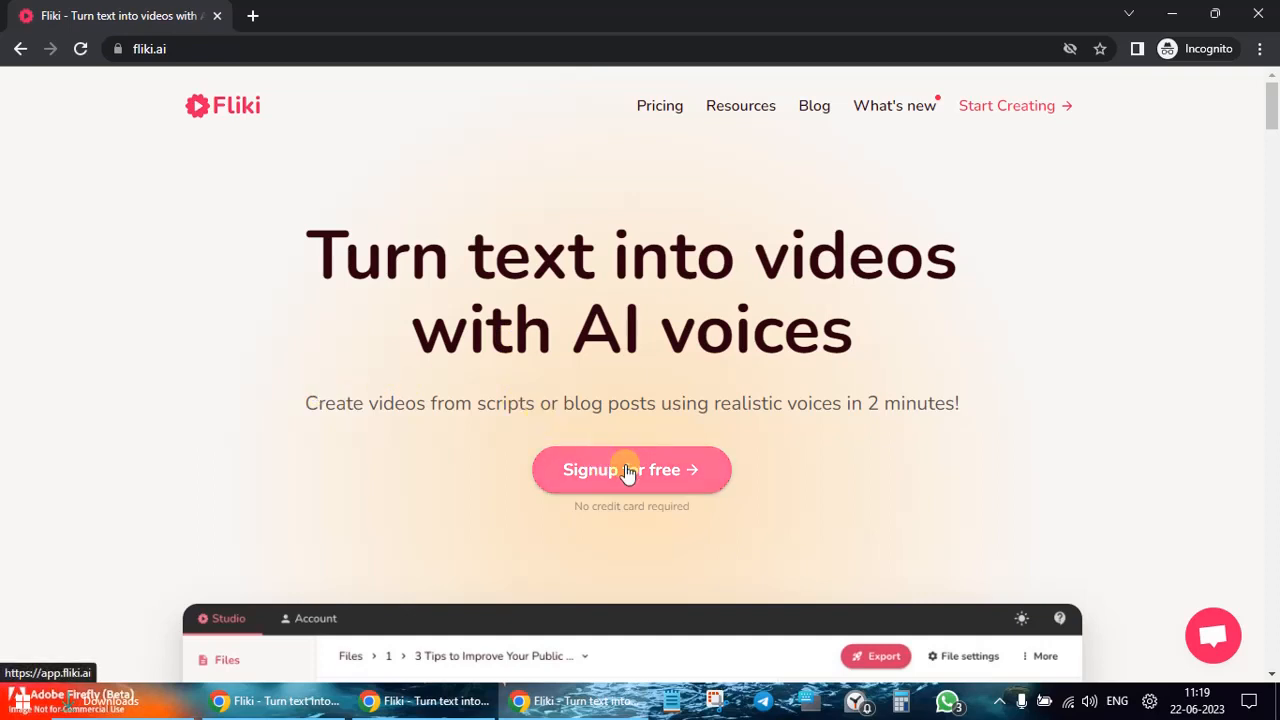
Step: Bring up the Fliki files dashboard, then switch over to the ChatGPT tab
left_click(287, 705)
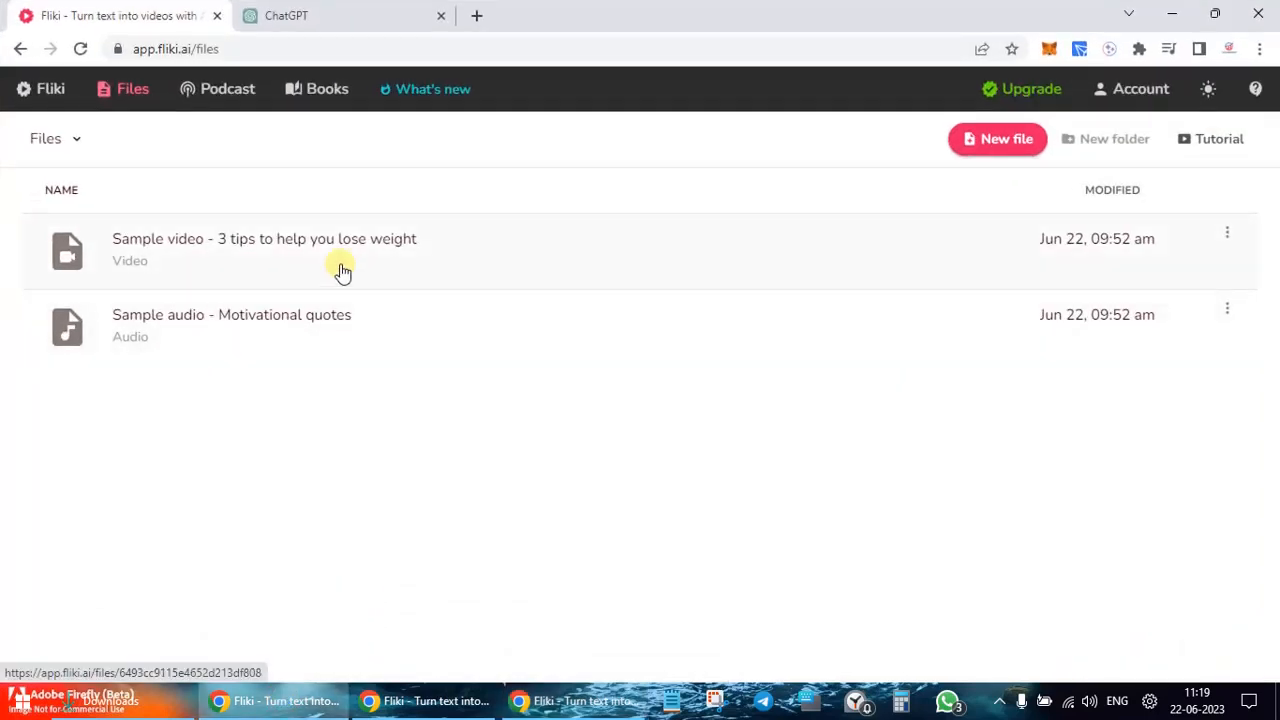
left_click(360, 12)
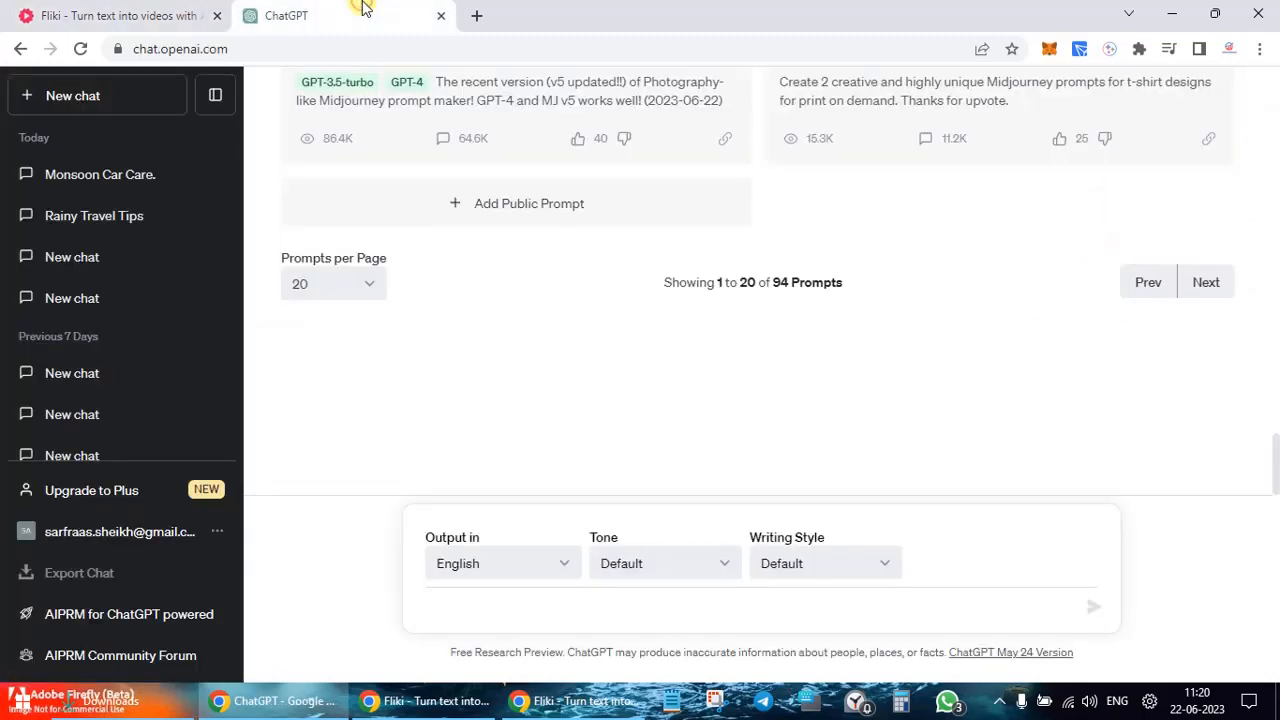
Step: Ask ChatGPT to write an article on 10 tips on Car Care during Monsoon, under 60 seconds
left_click(542, 617)
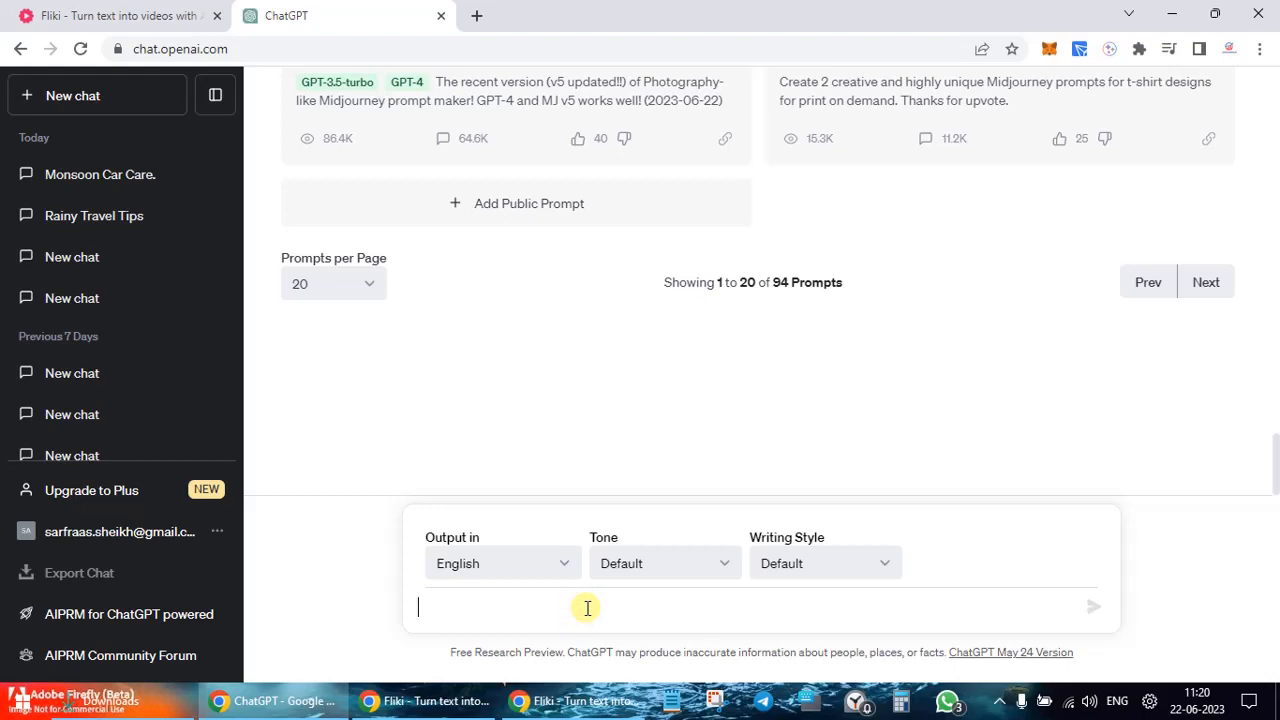
type("Writ")
key("BackSpace")
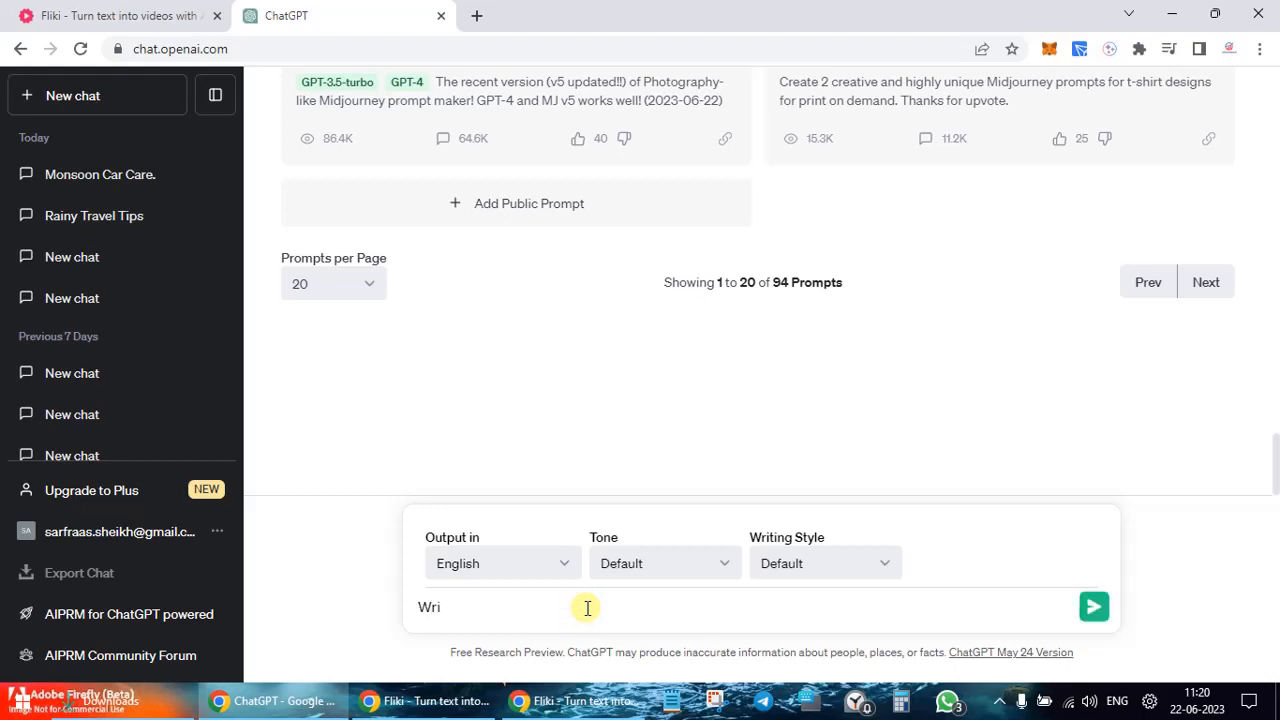
type("te a article on 10 tips to")
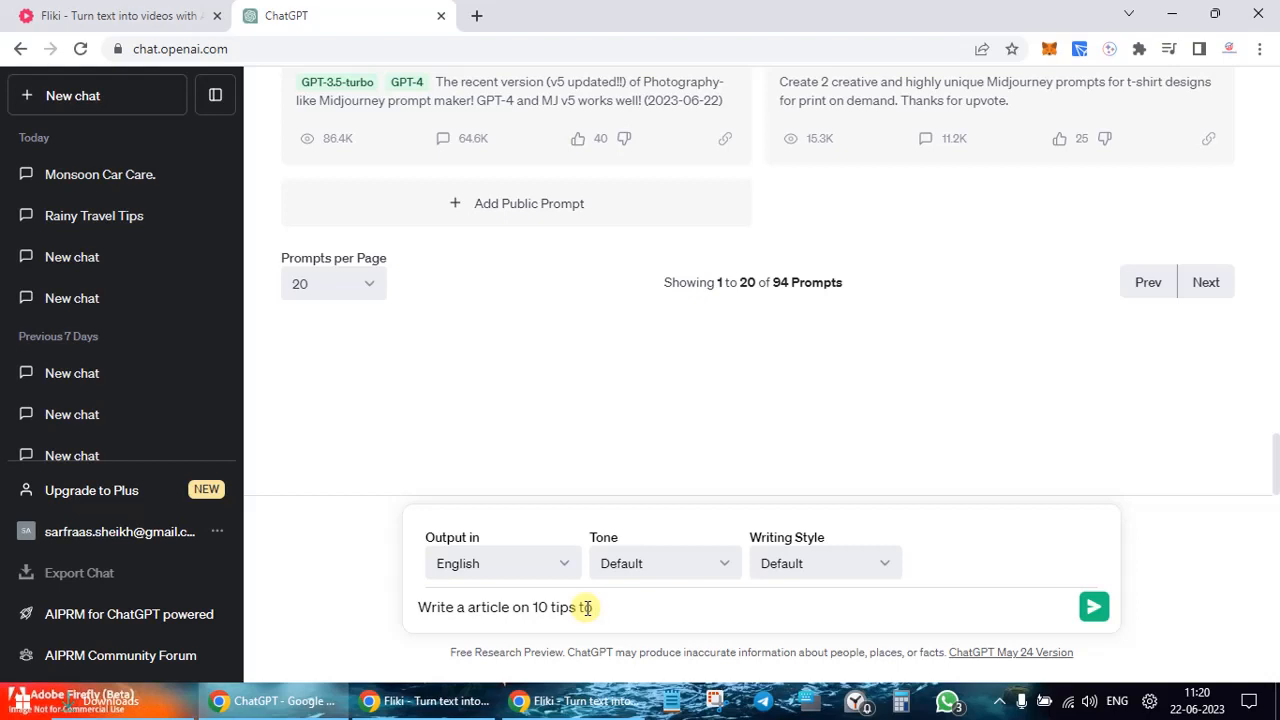
key("BackSpace")
key("BackSpace")
type("on ")
type("Car Crae")
key("BackSpace")
type("Crae")
key("BackSpace")
key("BackSpace")
key("BackSpace")
type("are during Monsoon ")
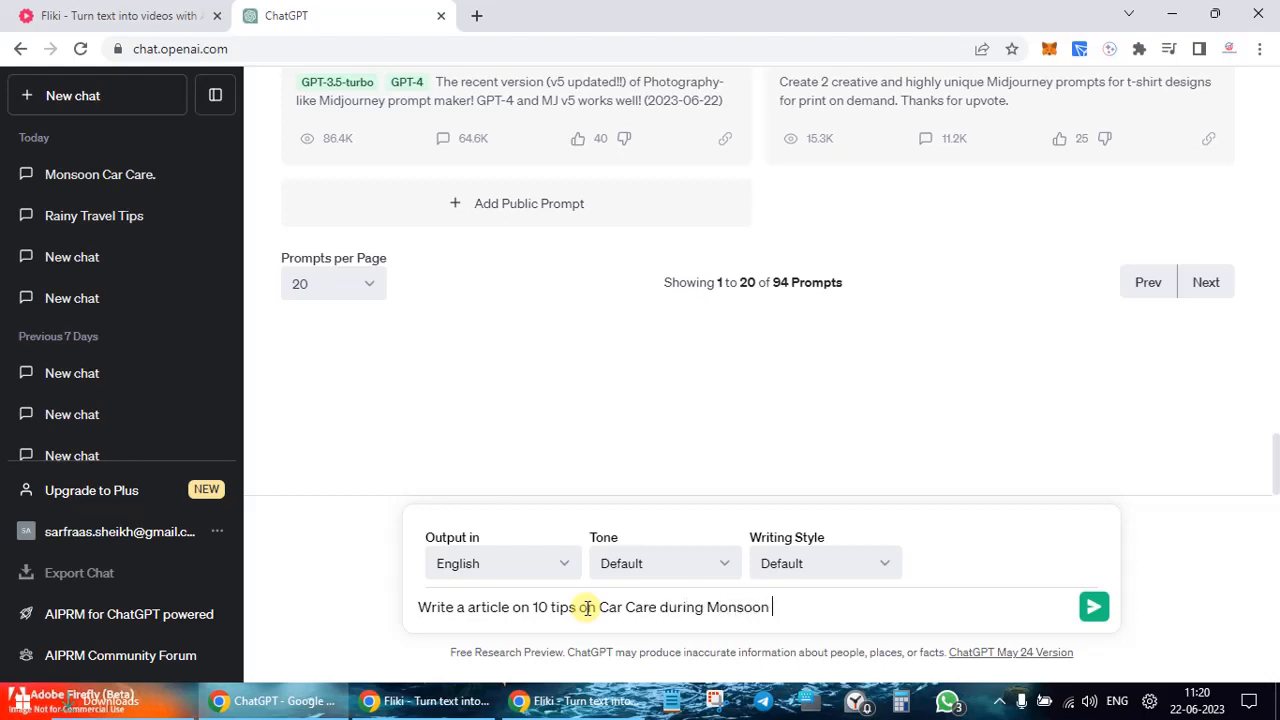
type("of le")
key("BackSpace")
type("ess tah")
key("BackSpace")
key("BackSpace")
type("han 60 seconds")
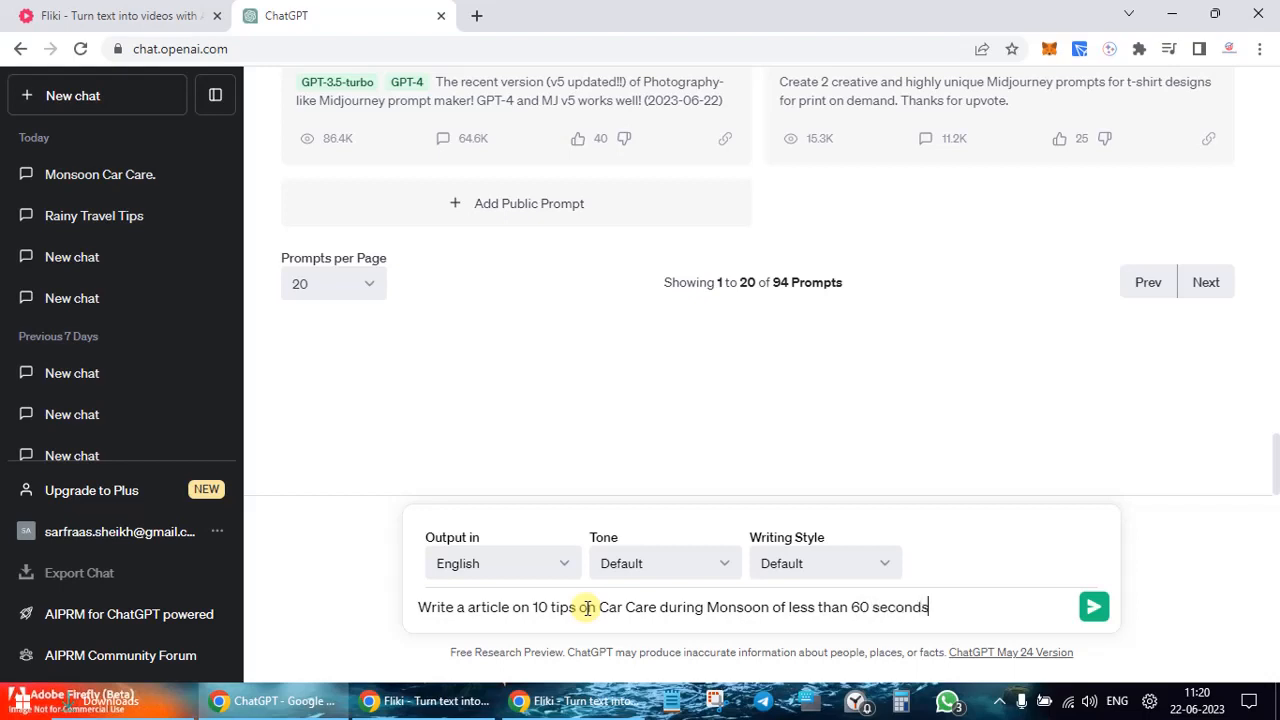
key("Return")
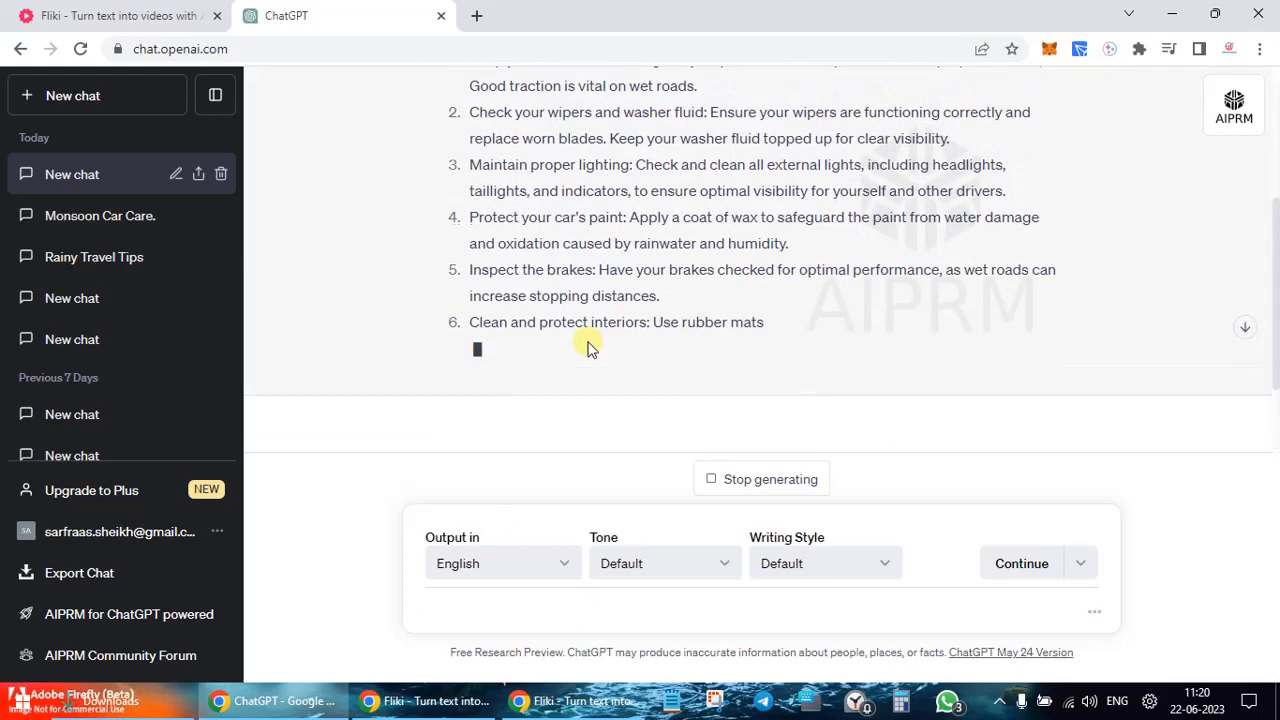
Step: Select the finished numbered monsoon car care tips in ChatGPT and return to the Fliki files page
scroll(588, 348, "up", 1)
scroll(588, 348, "down", 4)
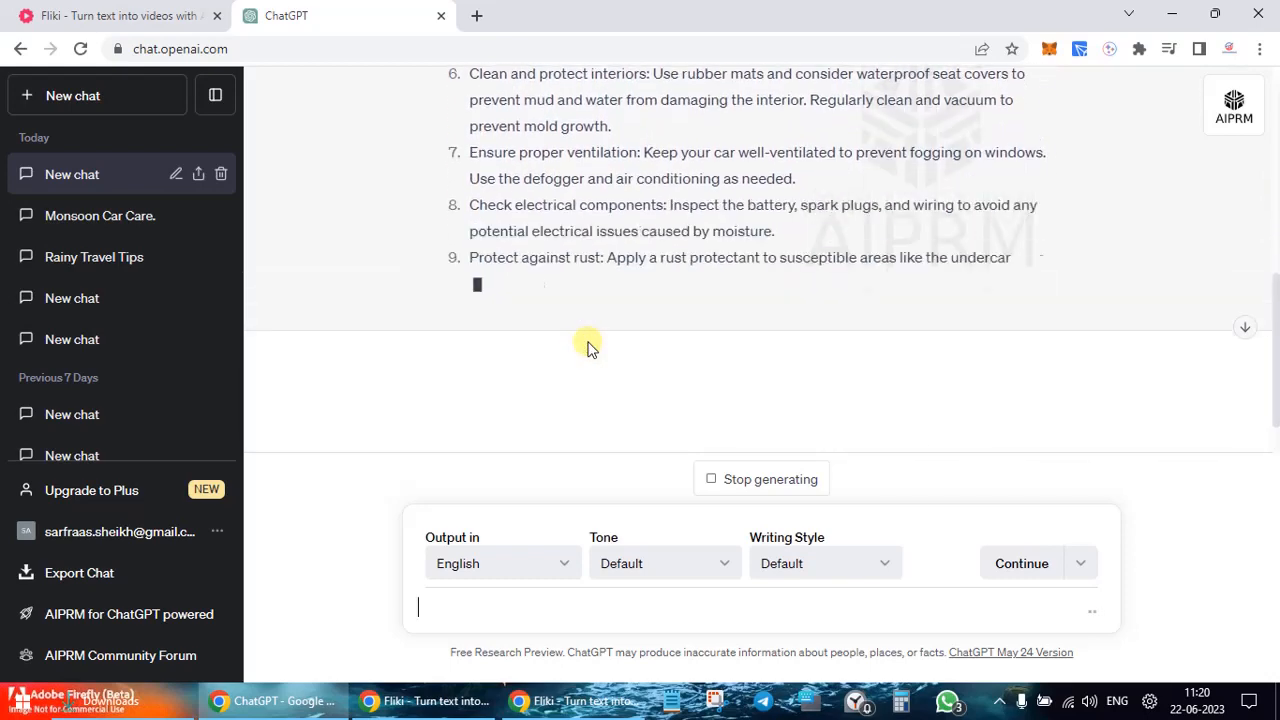
scroll(588, 348, "up", 5)
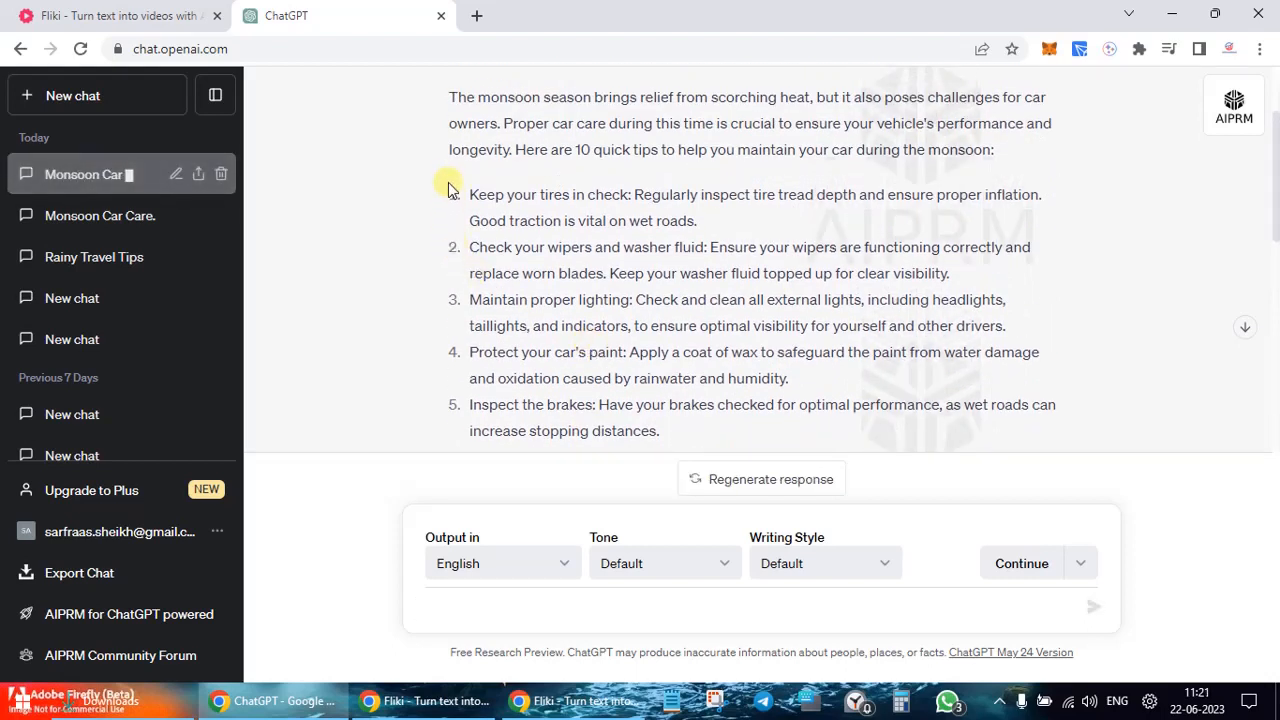
left_click_drag(448, 188, 987, 210)
left_click(116, 15)
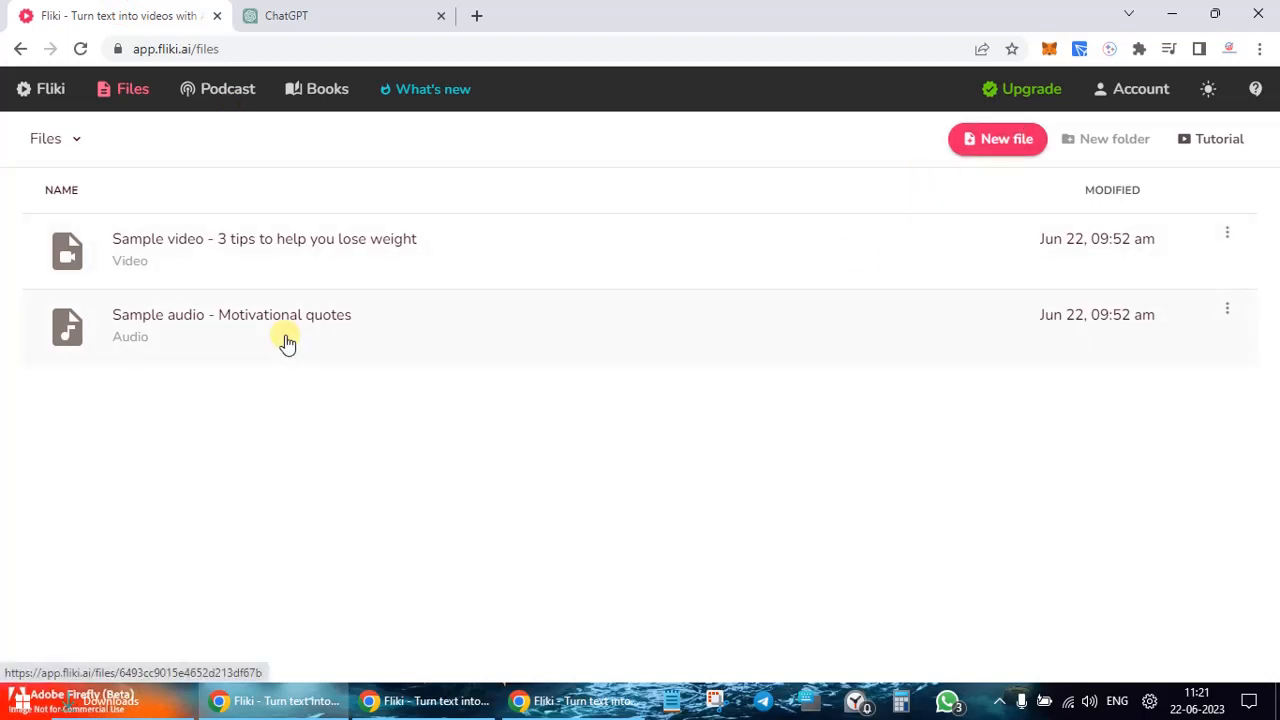
Step: Create a new English video file named 'Car Care'
left_click(984, 151)
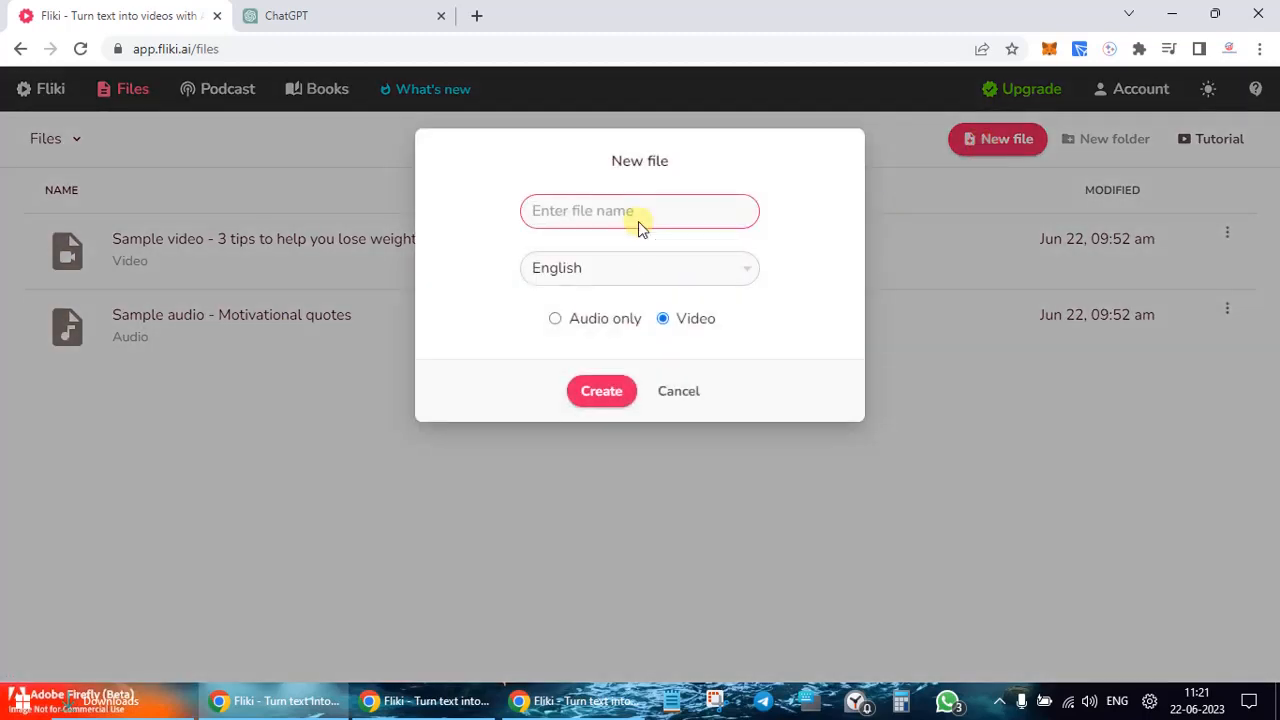
type("Car Care")
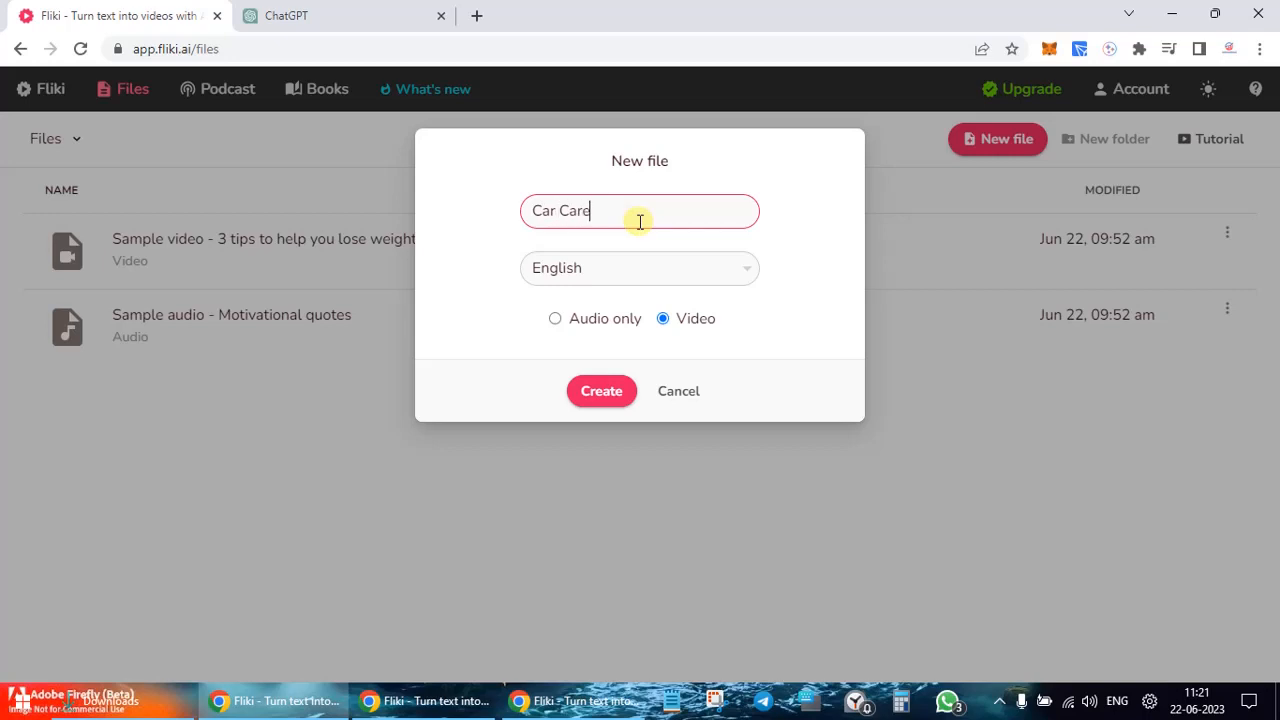
left_click(733, 285)
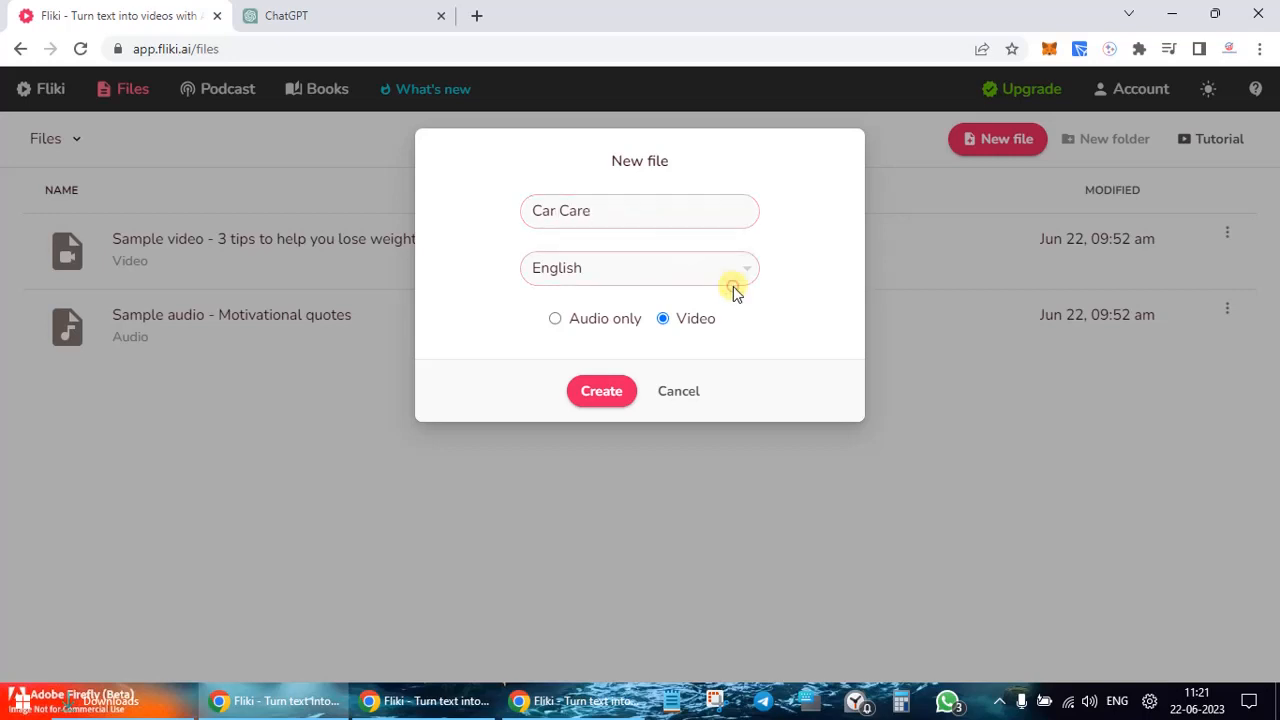
left_click(757, 270)
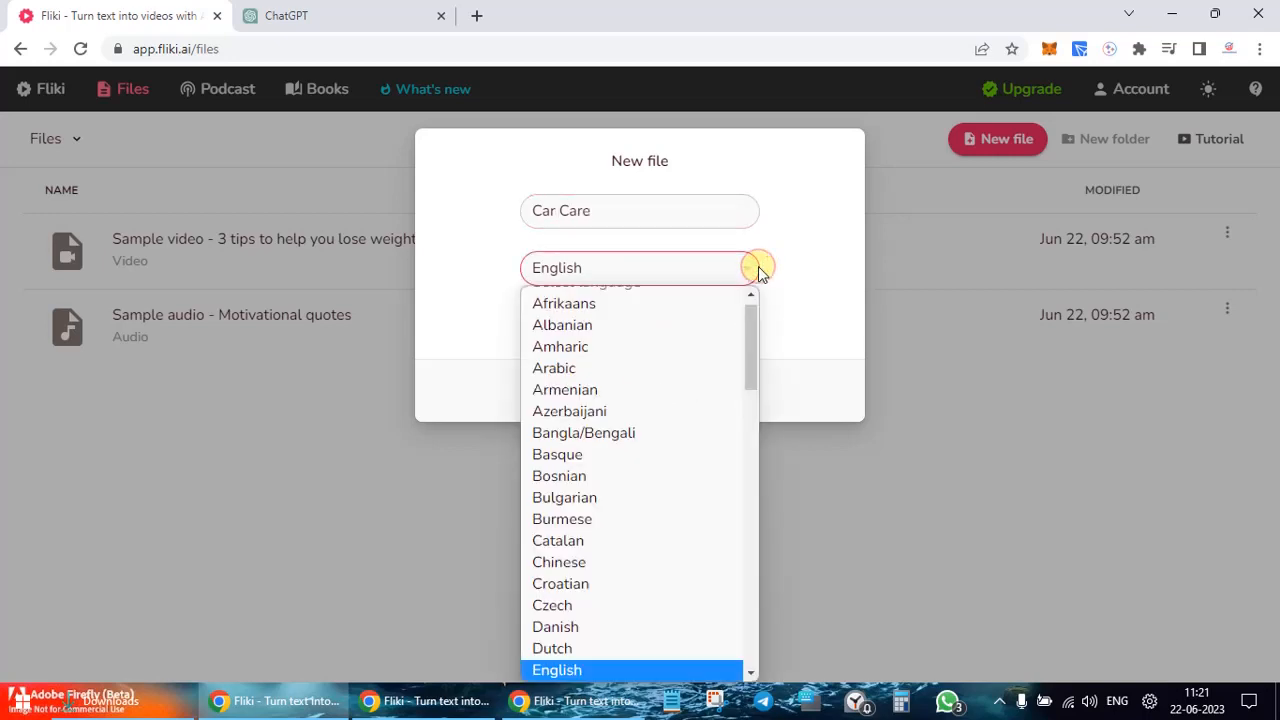
left_click(788, 257)
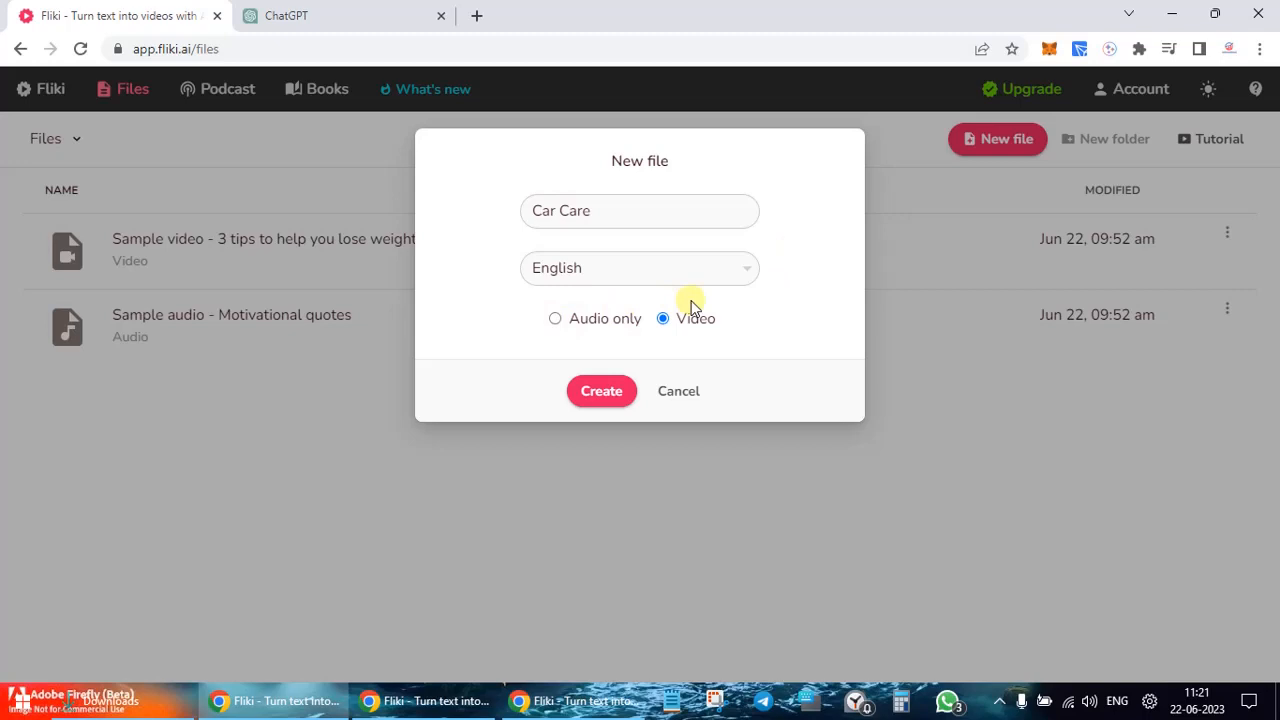
left_click(600, 393)
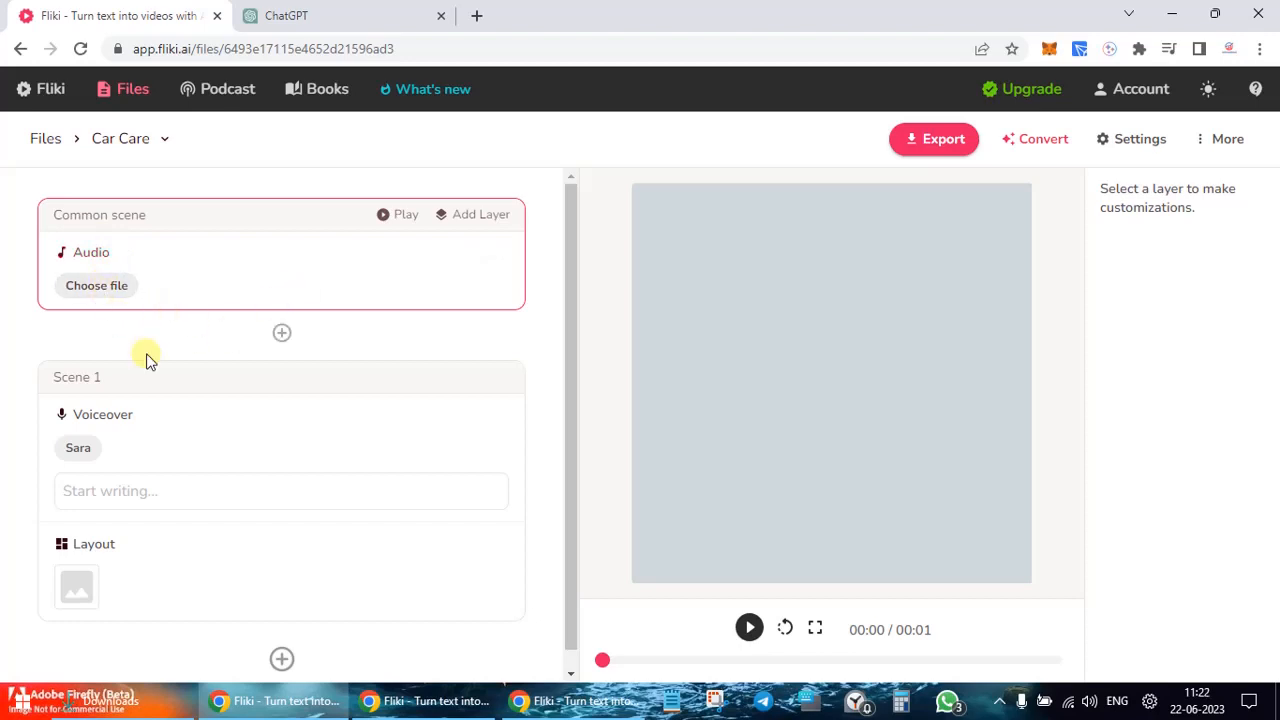
Step: Look through the background music library and close it without choosing any music
scroll(146, 357, "down", 1)
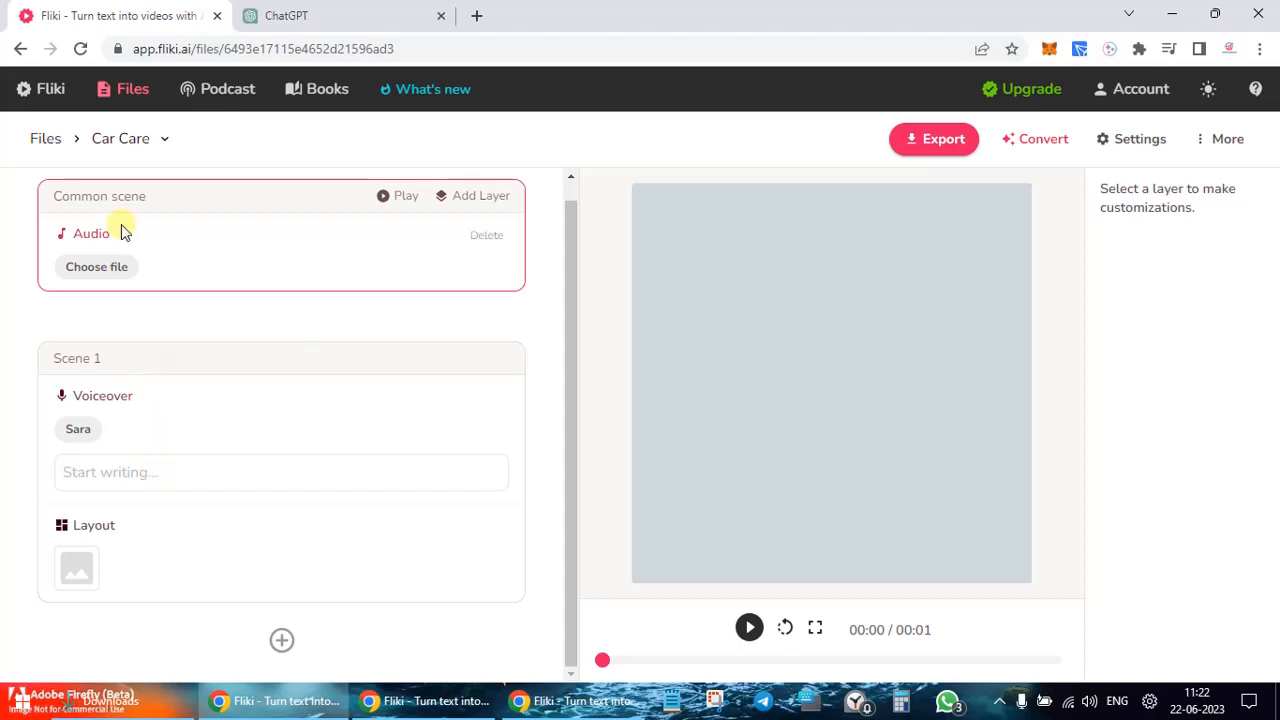
left_click(96, 267)
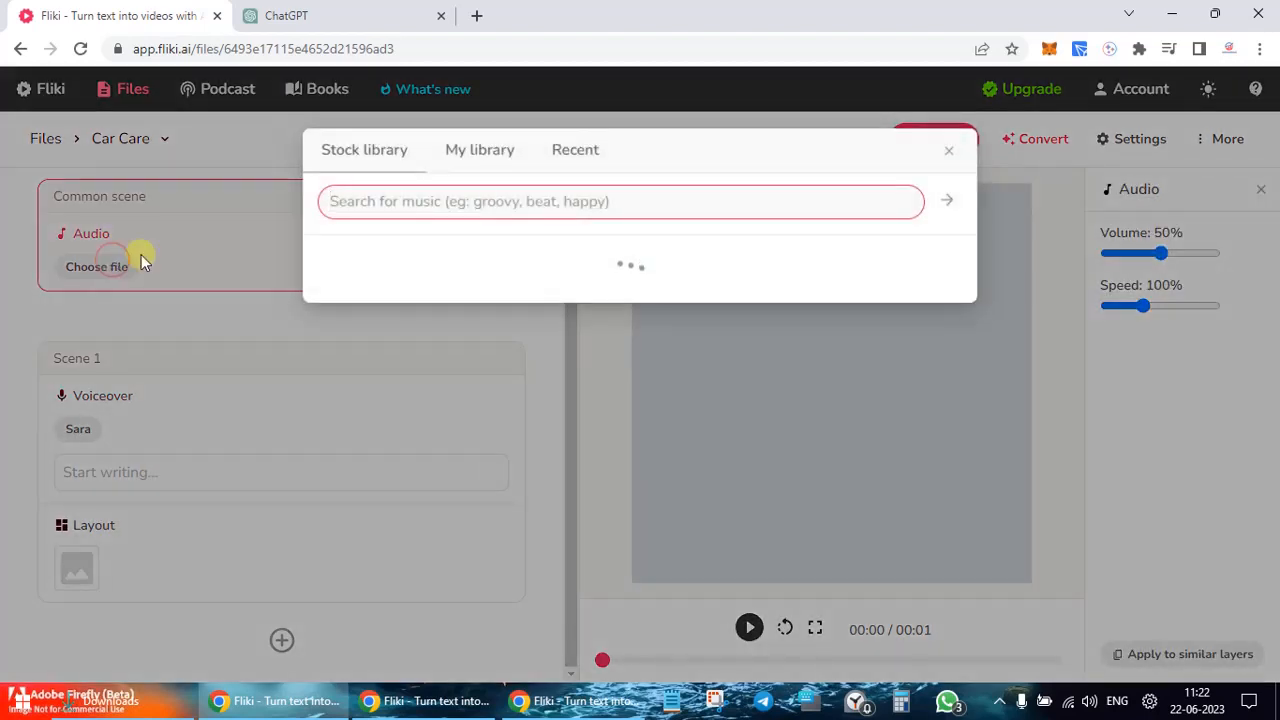
left_click(948, 151)
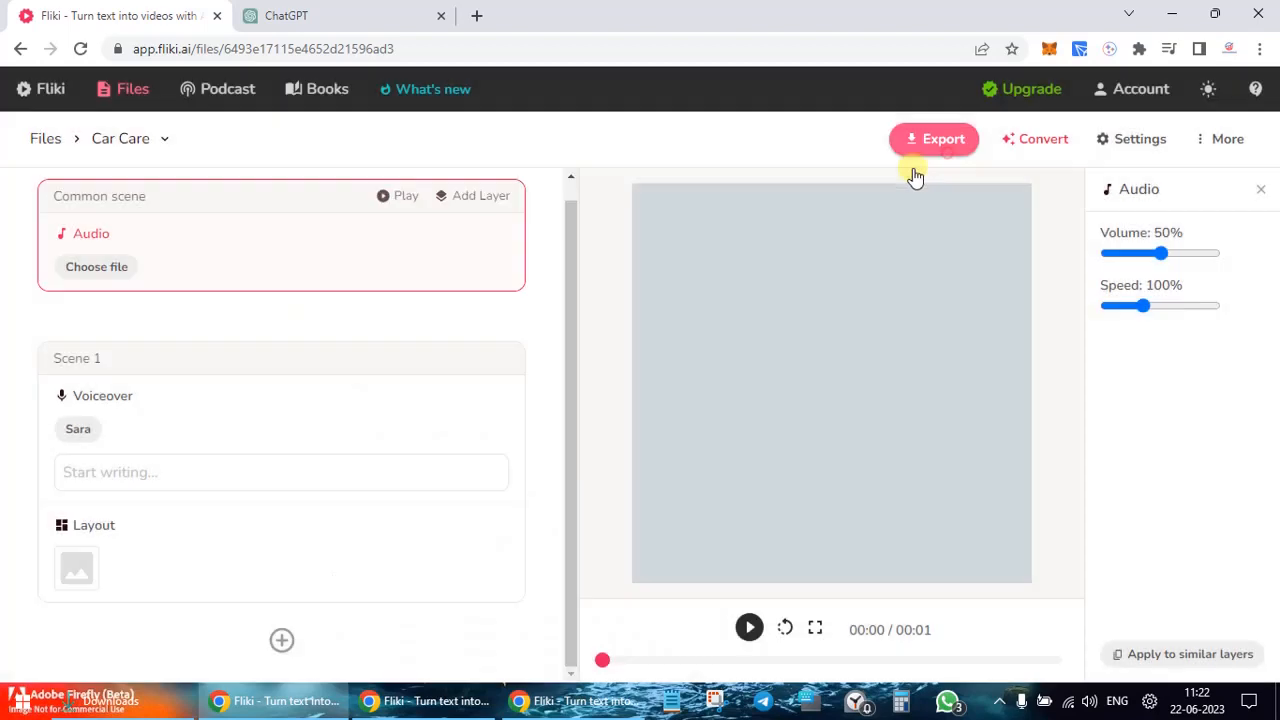
Step: Paste the copied tips into Scene 1's voiceover so they split into scenes, checking against ChatGPT
left_click(212, 464)
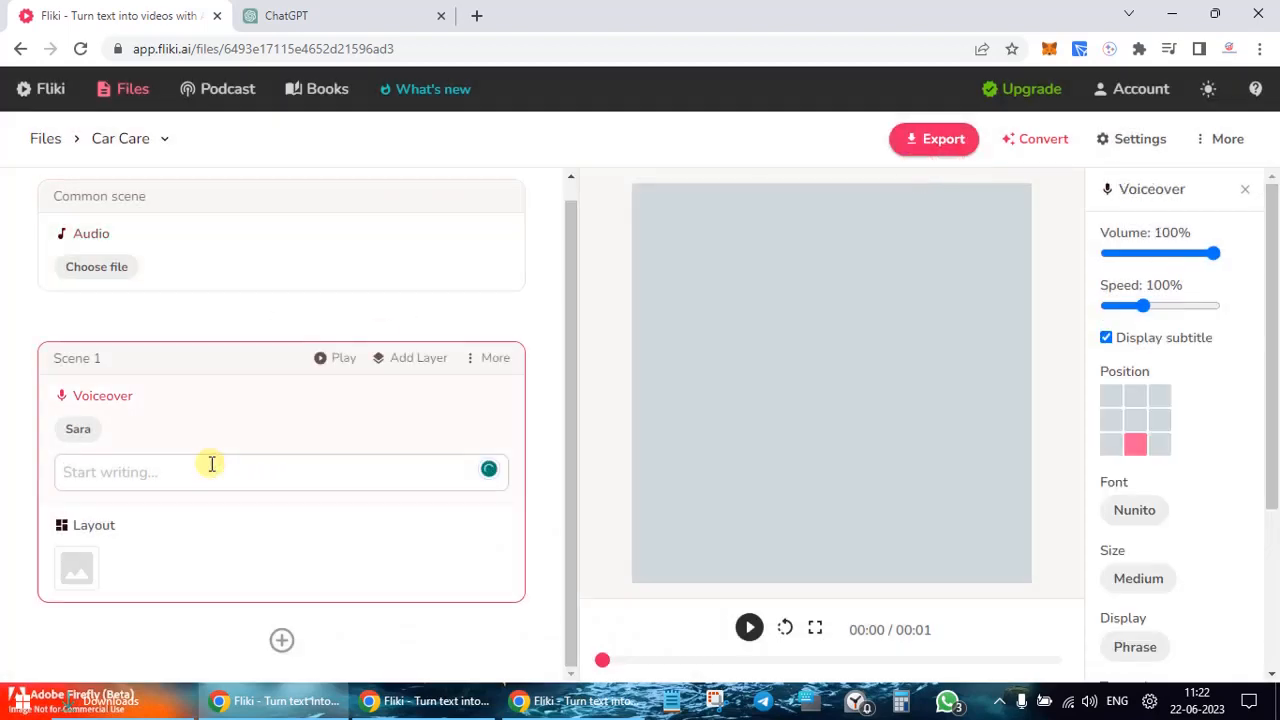
key("ctrl+v")
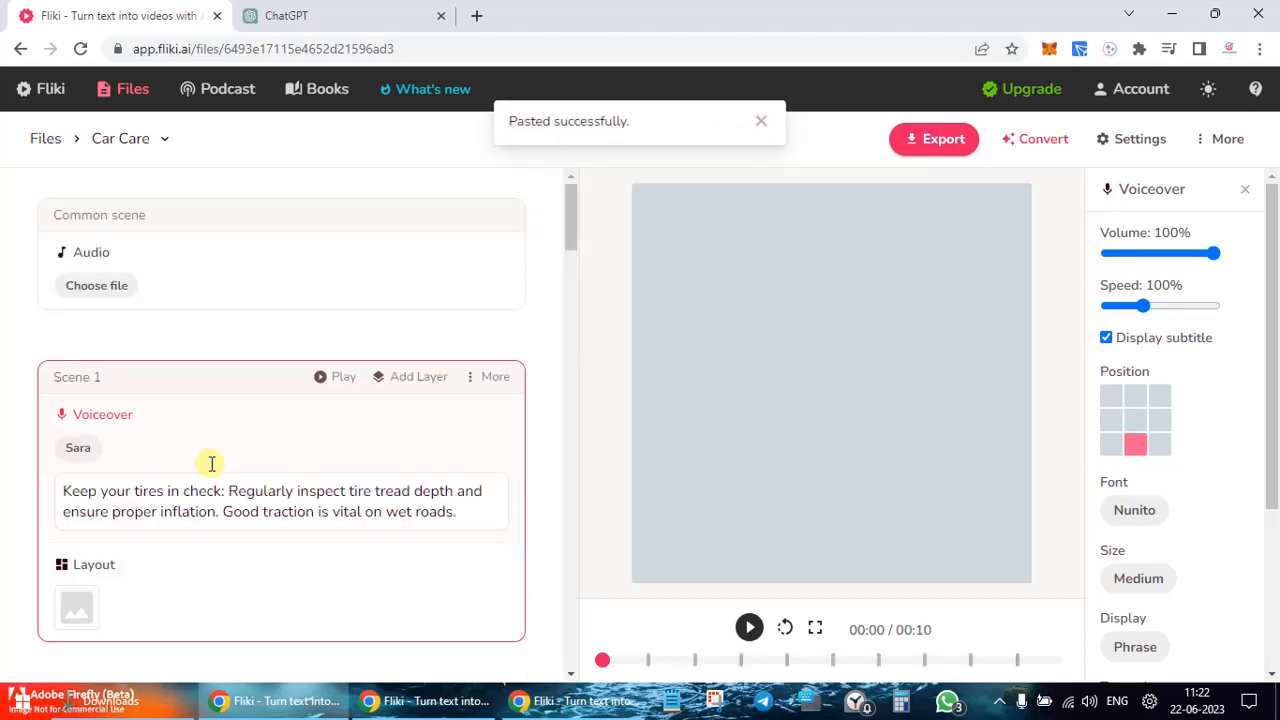
scroll(289, 503, "down", 3)
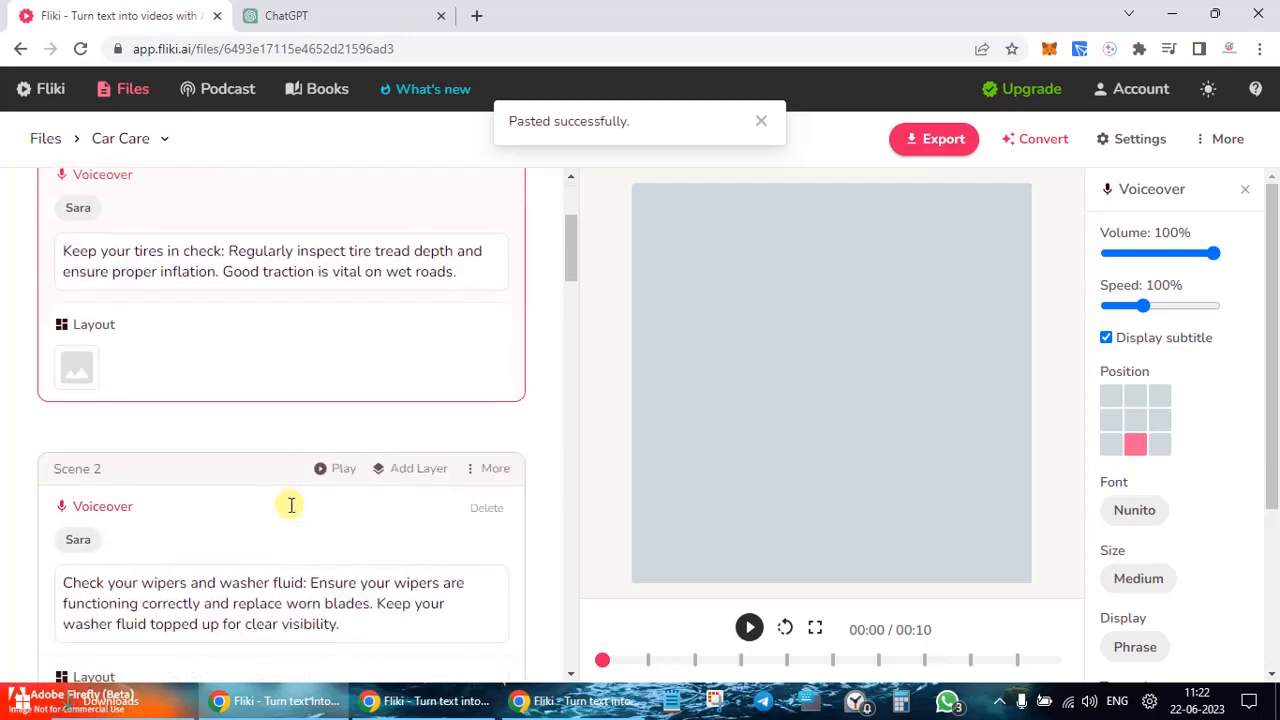
scroll(291, 505, "down", 2)
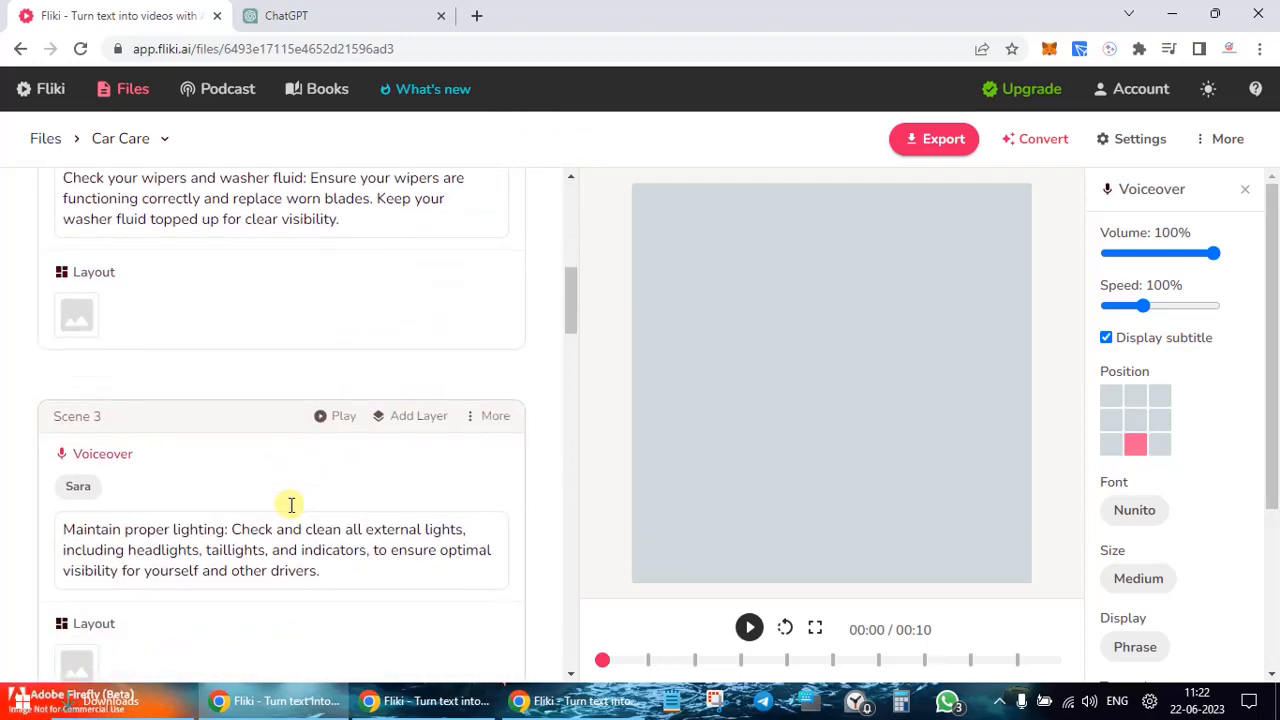
scroll(291, 505, "down", 10)
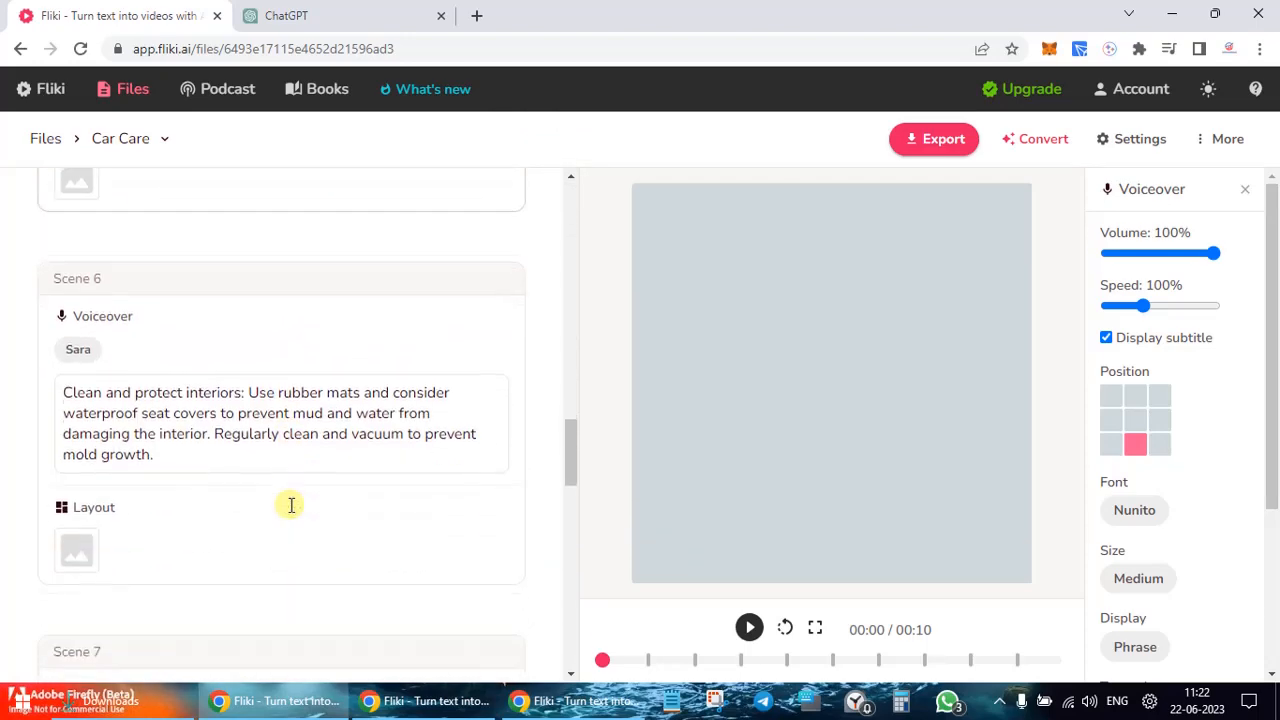
scroll(291, 505, "down", 15)
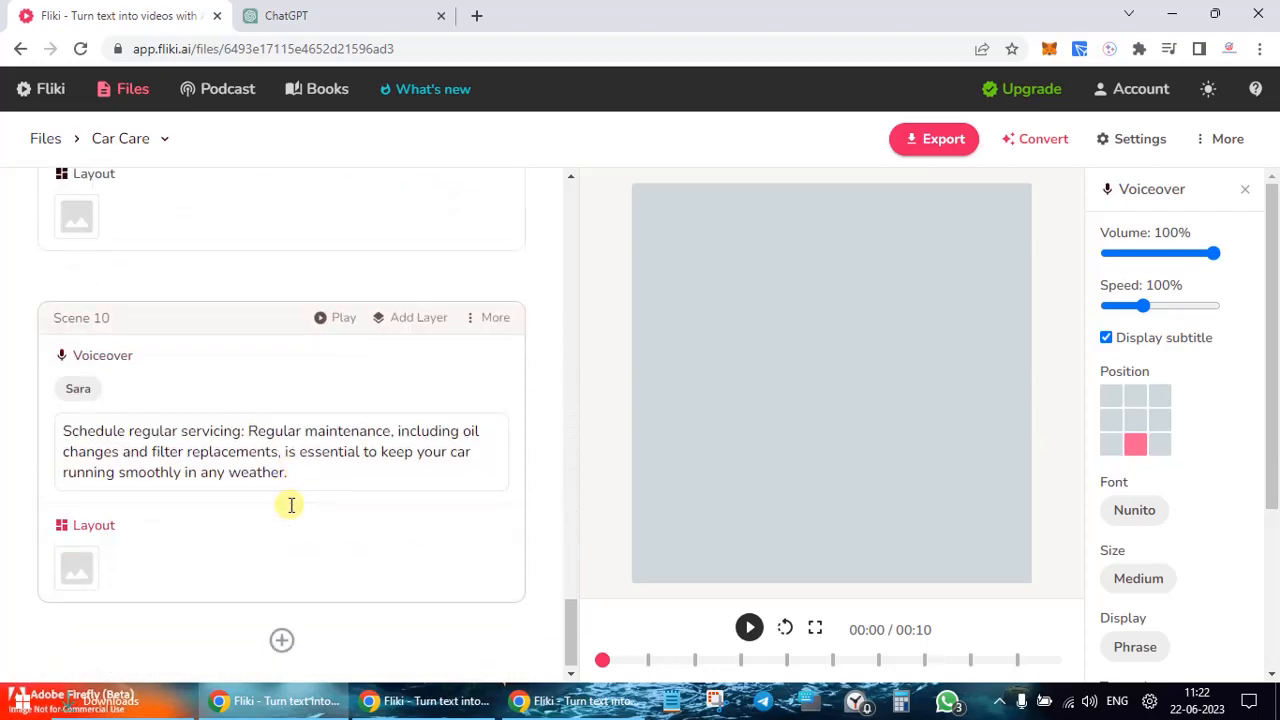
scroll(238, 466, "up", 20)
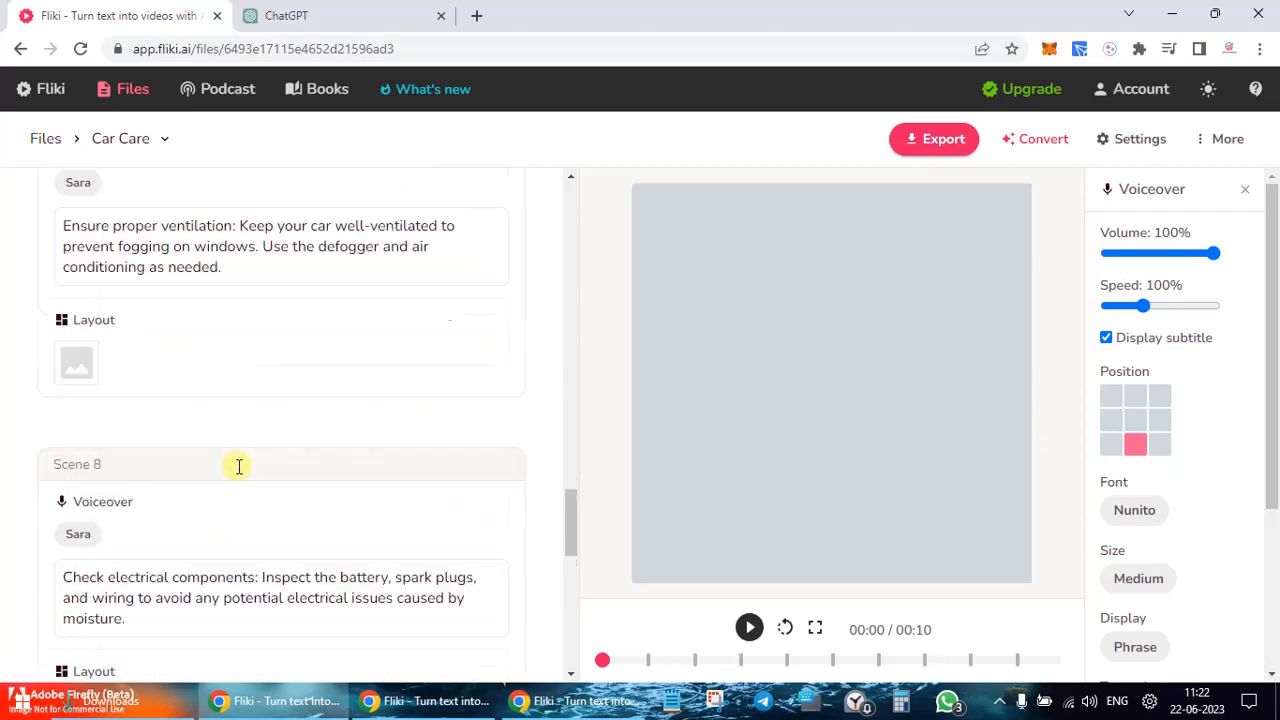
scroll(239, 466, "up", 10)
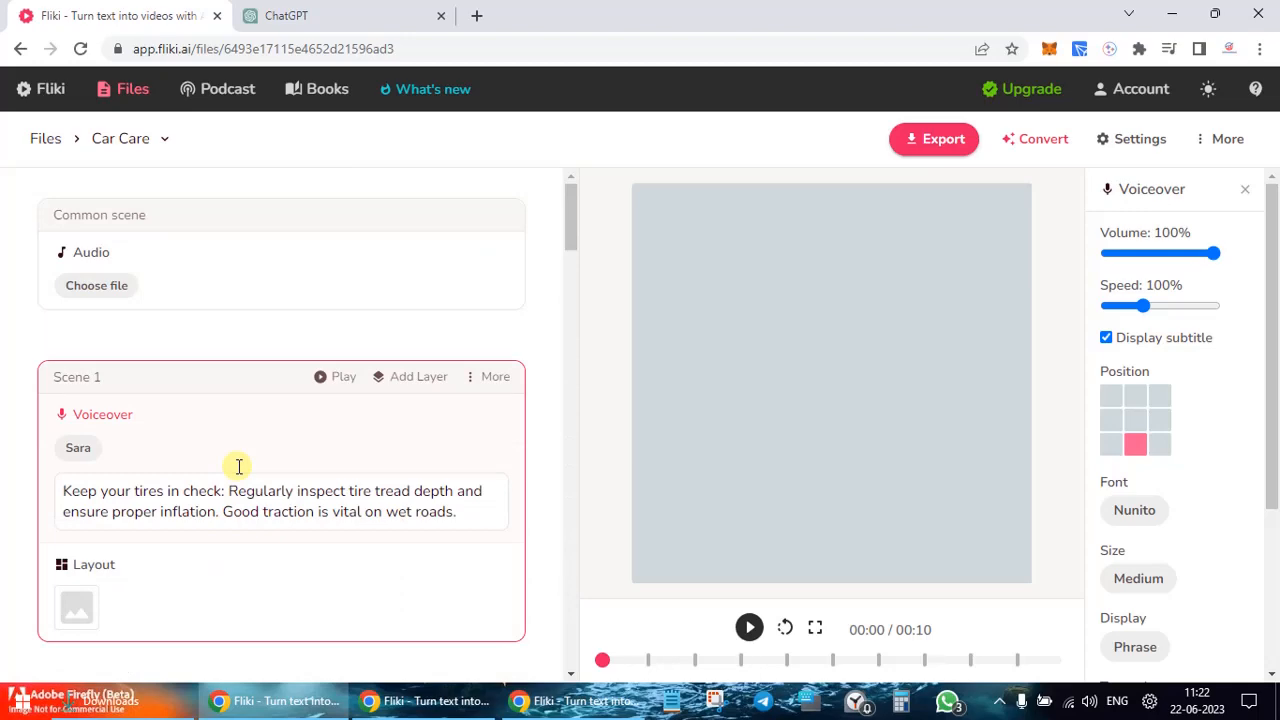
left_click(329, 12)
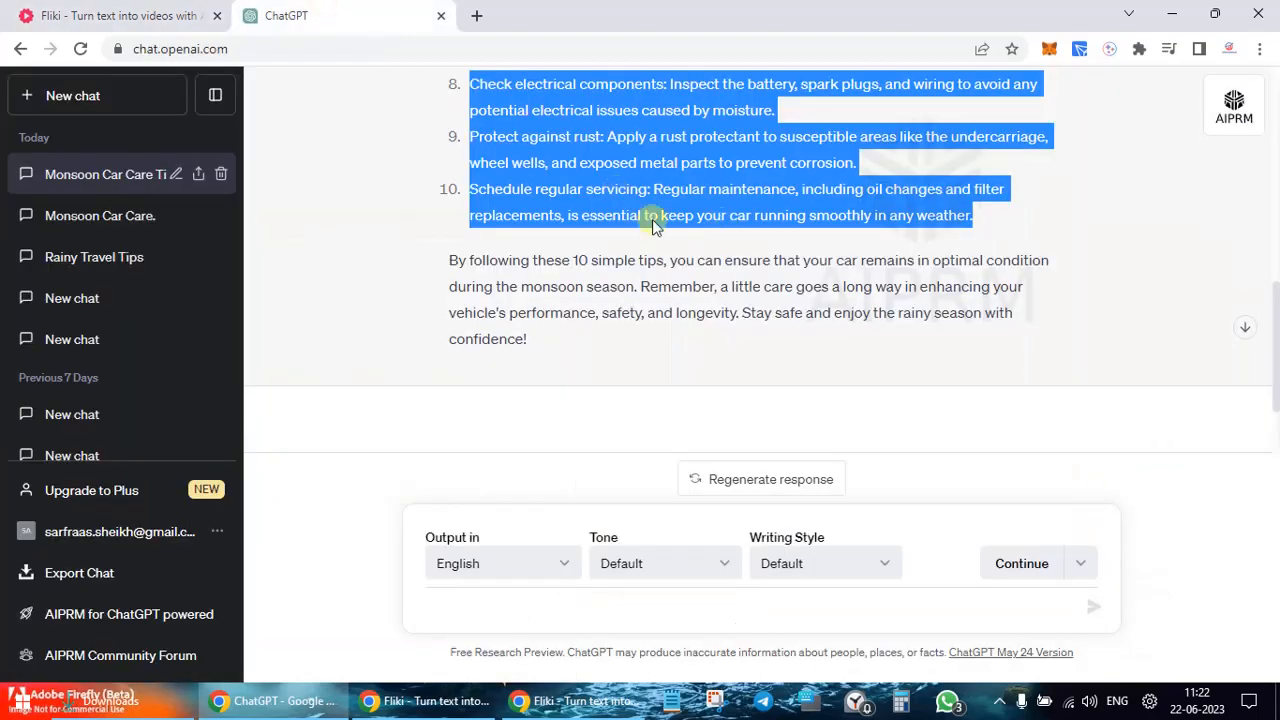
left_click(120, 15)
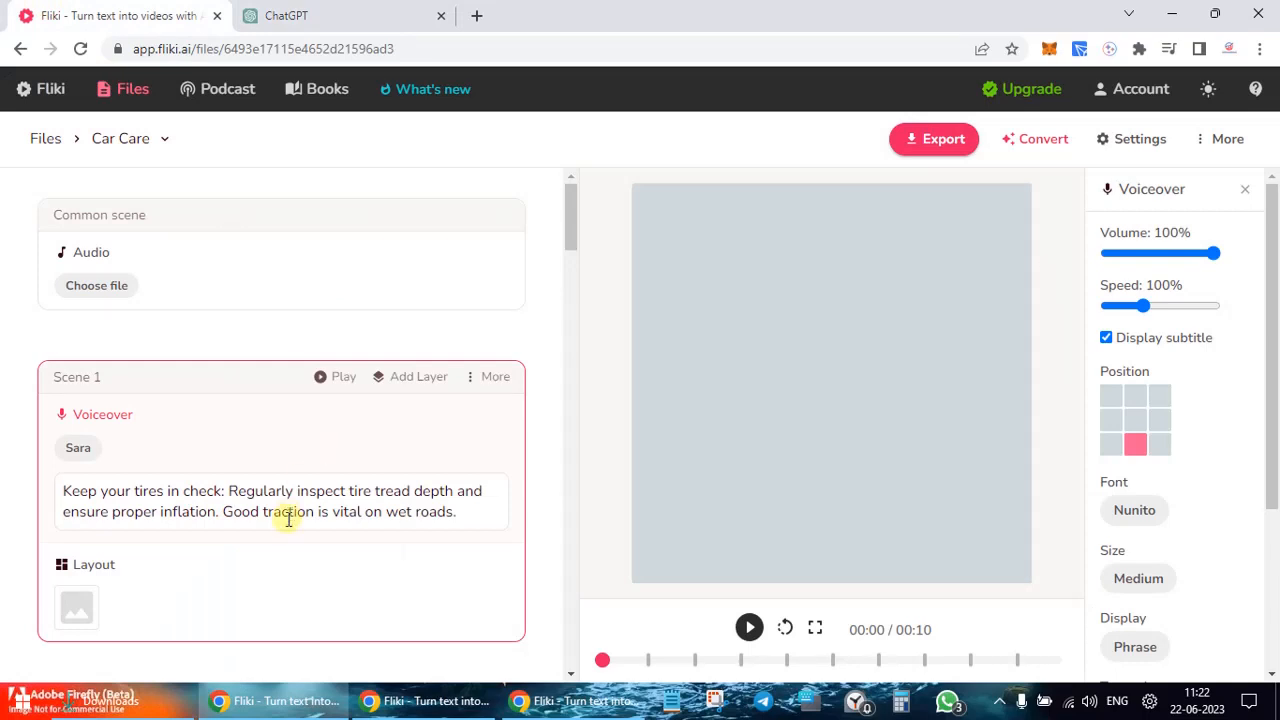
Step: Preview the voiceover through Scene 3, pause at 00:25, and bring Scene 1 back into view
left_click(750, 628)
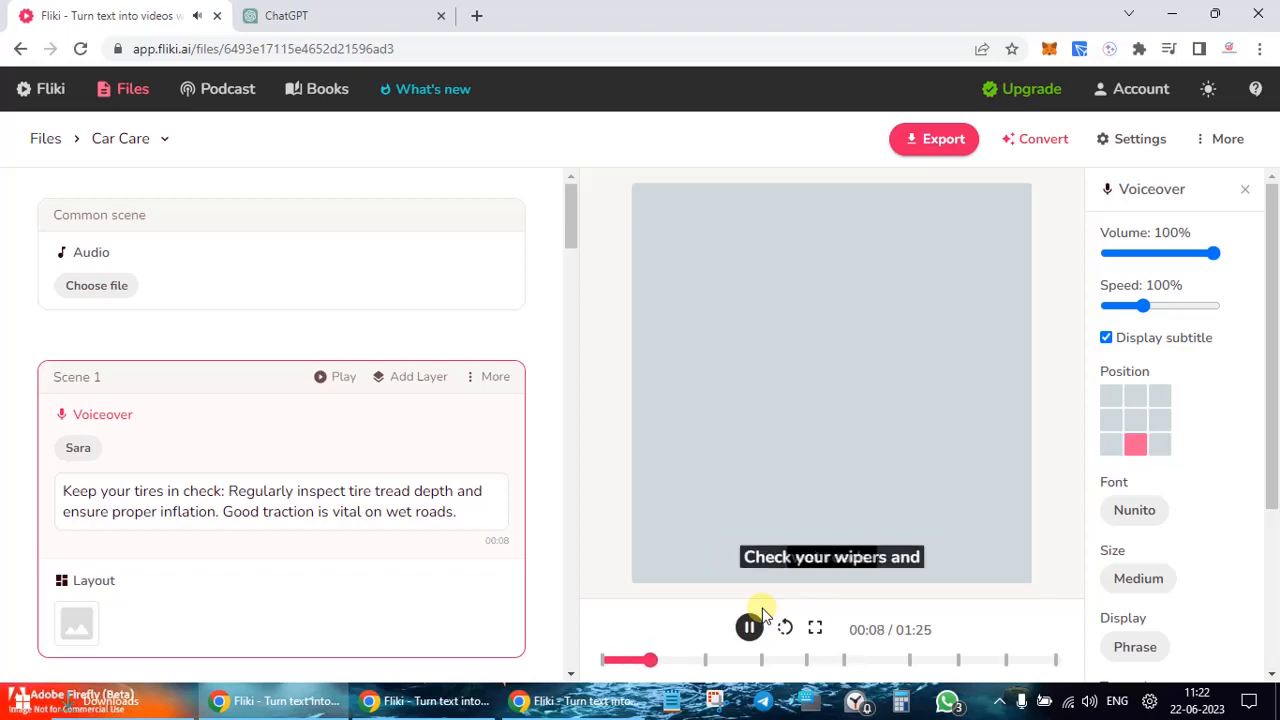
scroll(343, 585, "down", 3)
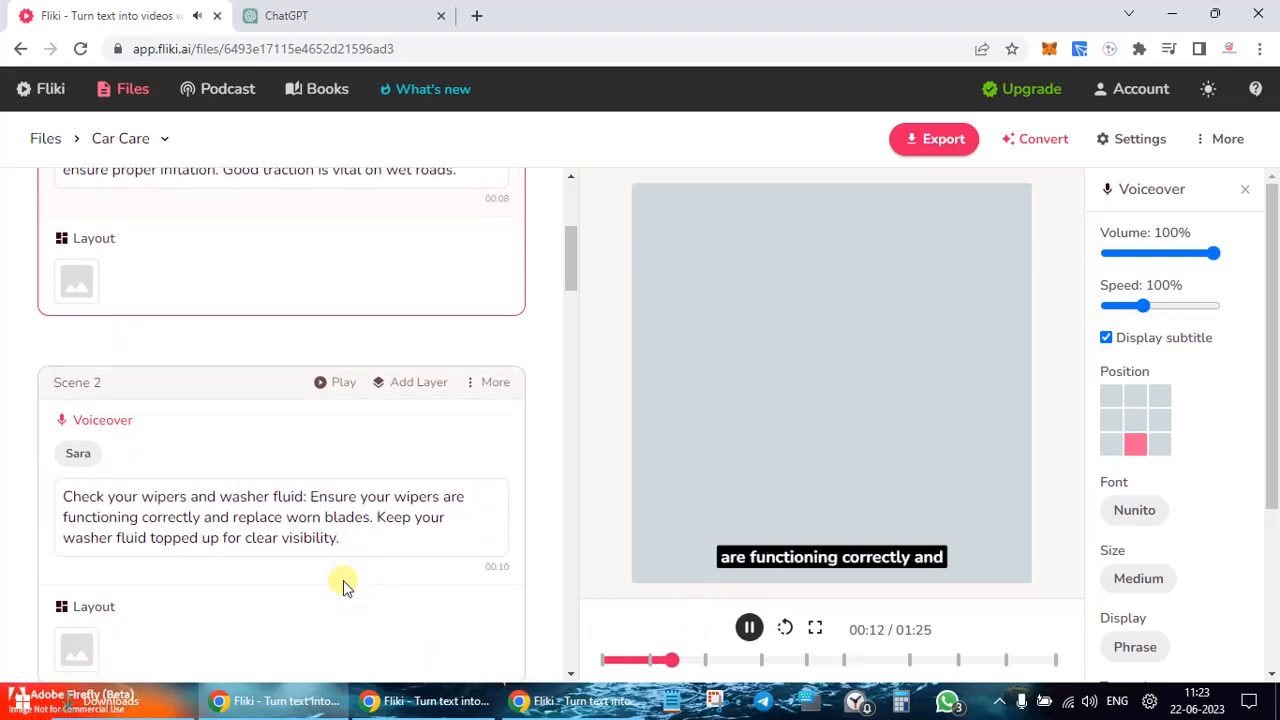
scroll(343, 585, "down", 3)
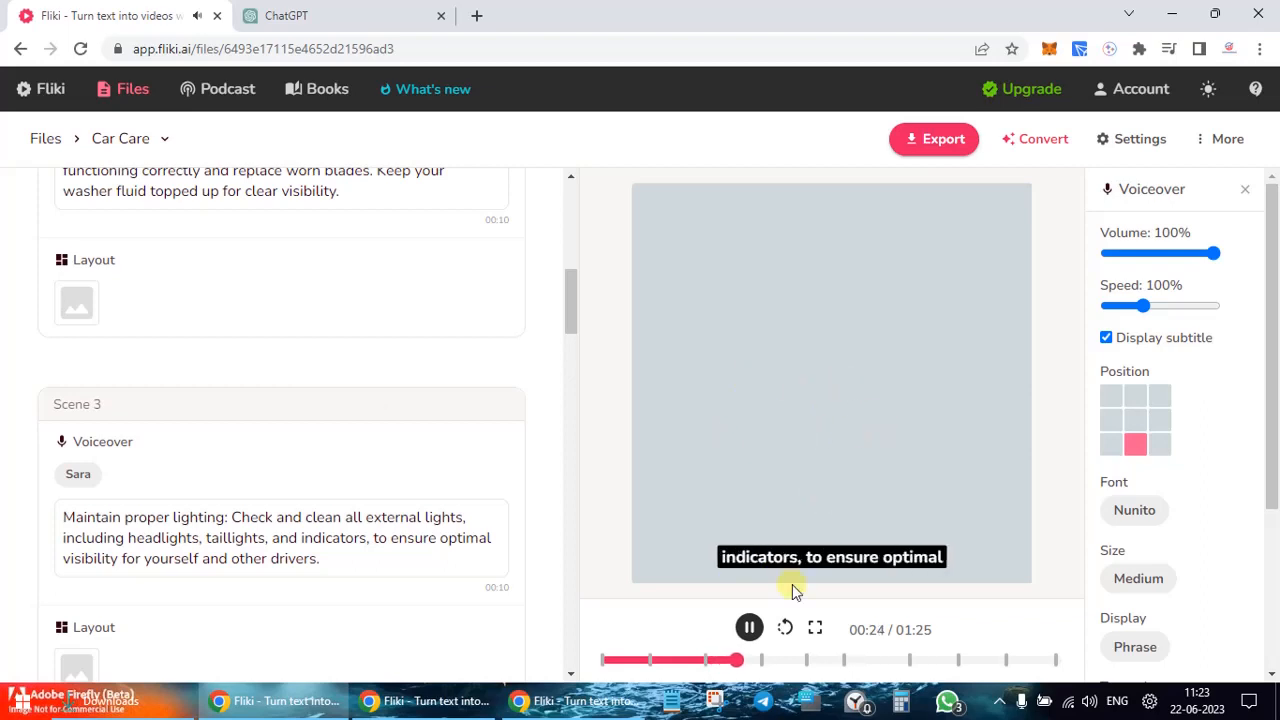
left_click(749, 627)
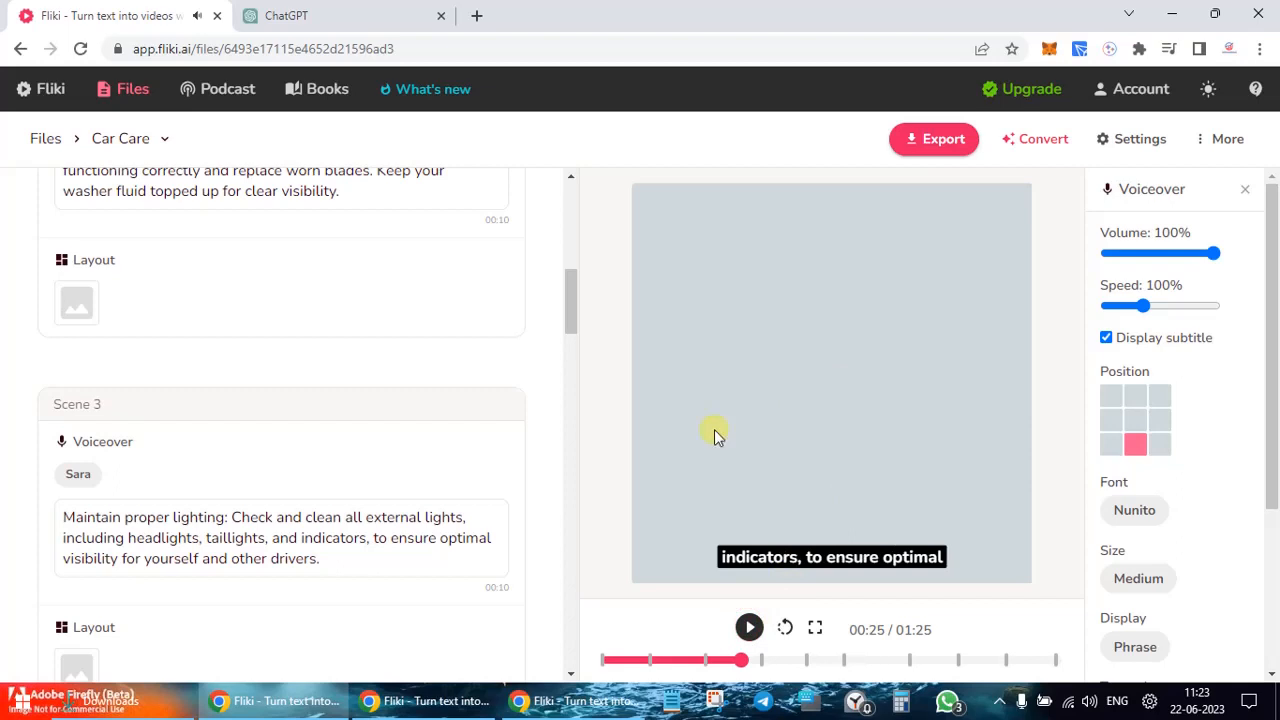
left_click(571, 191)
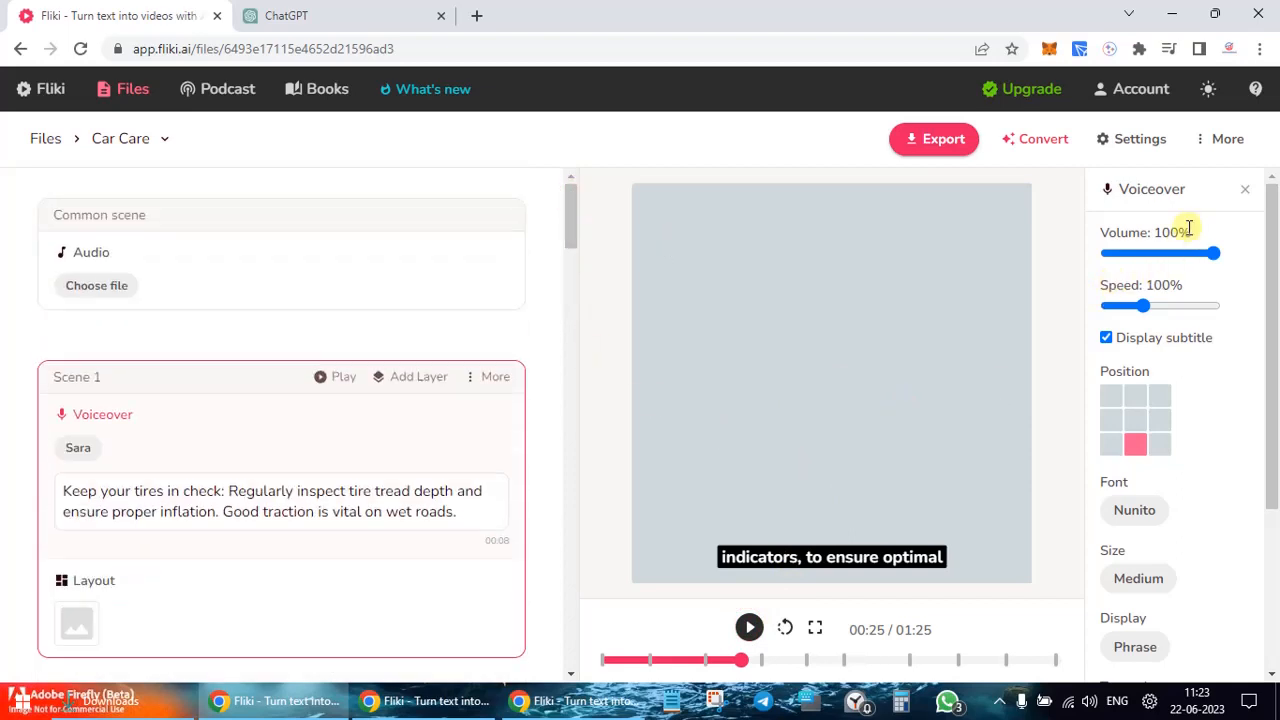
left_click(1152, 253)
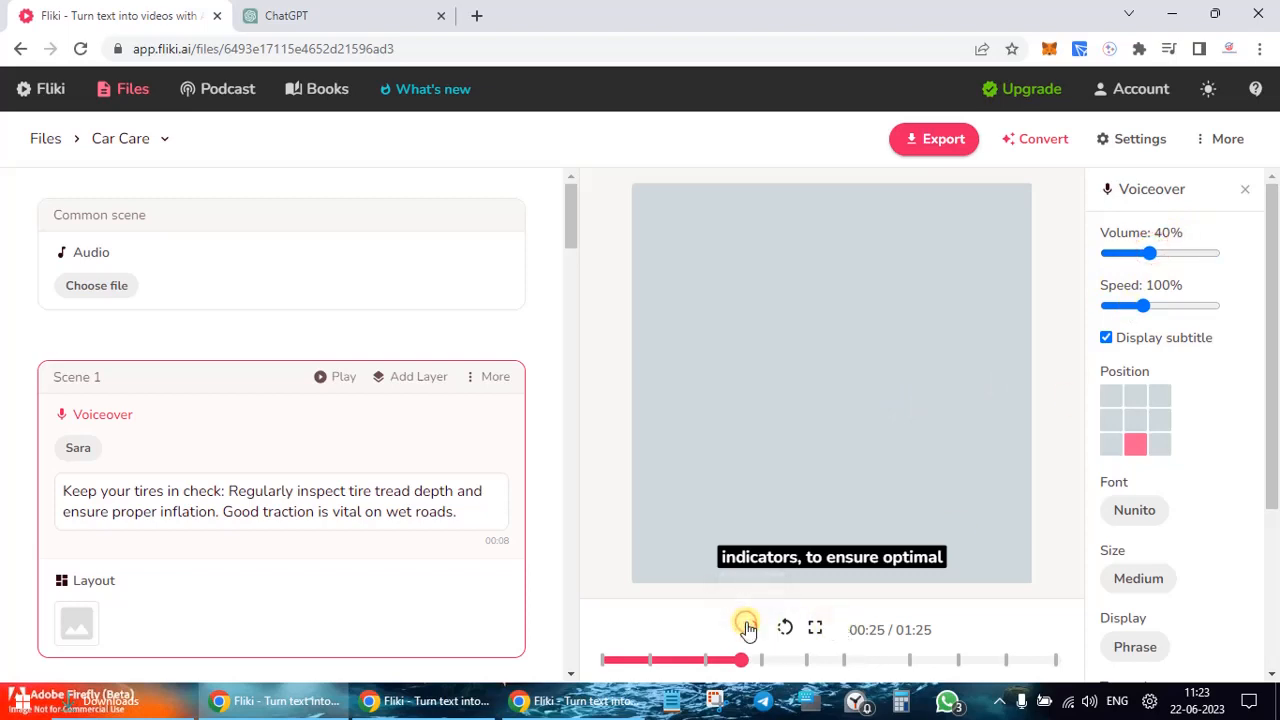
left_click(748, 627)
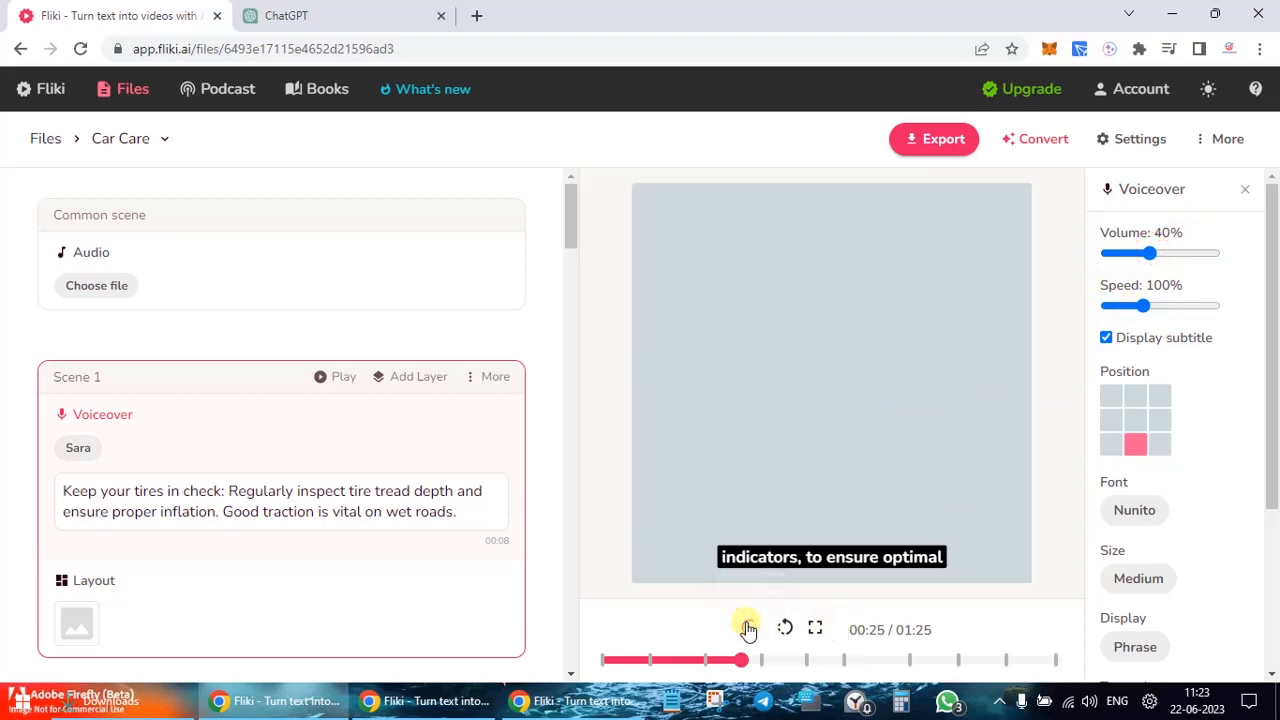
left_click(1214, 254)
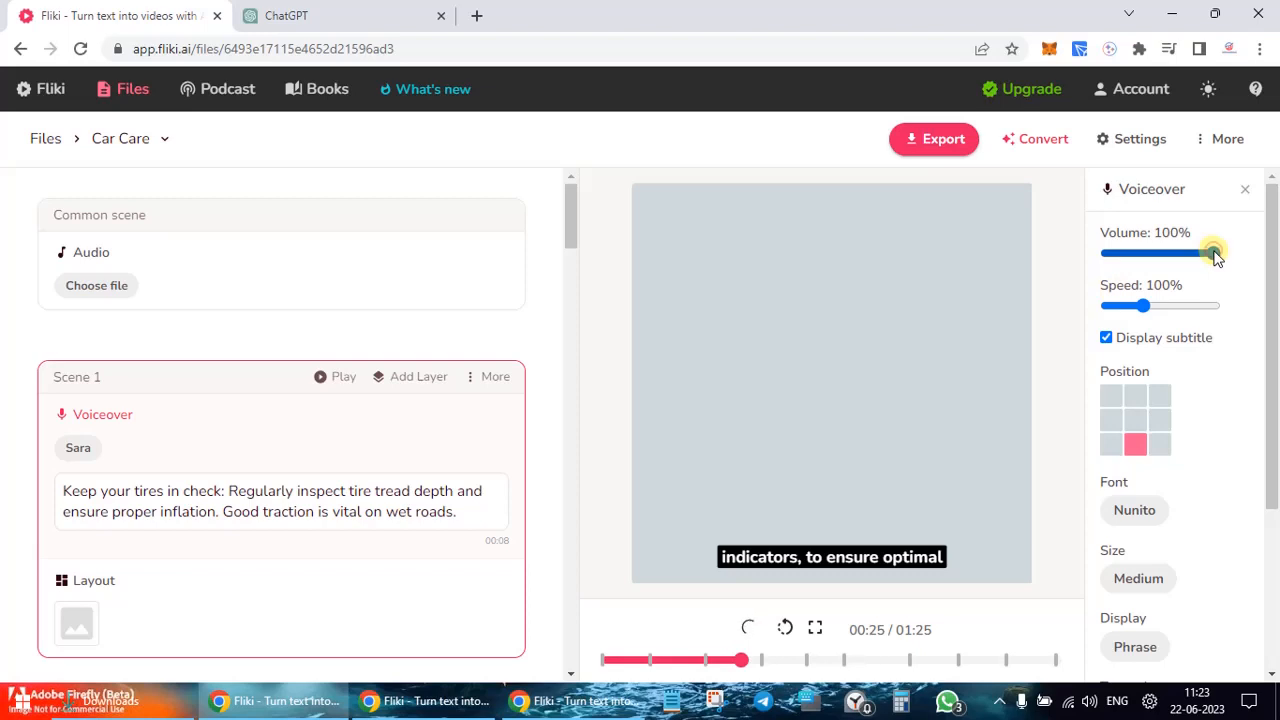
left_click(1120, 306)
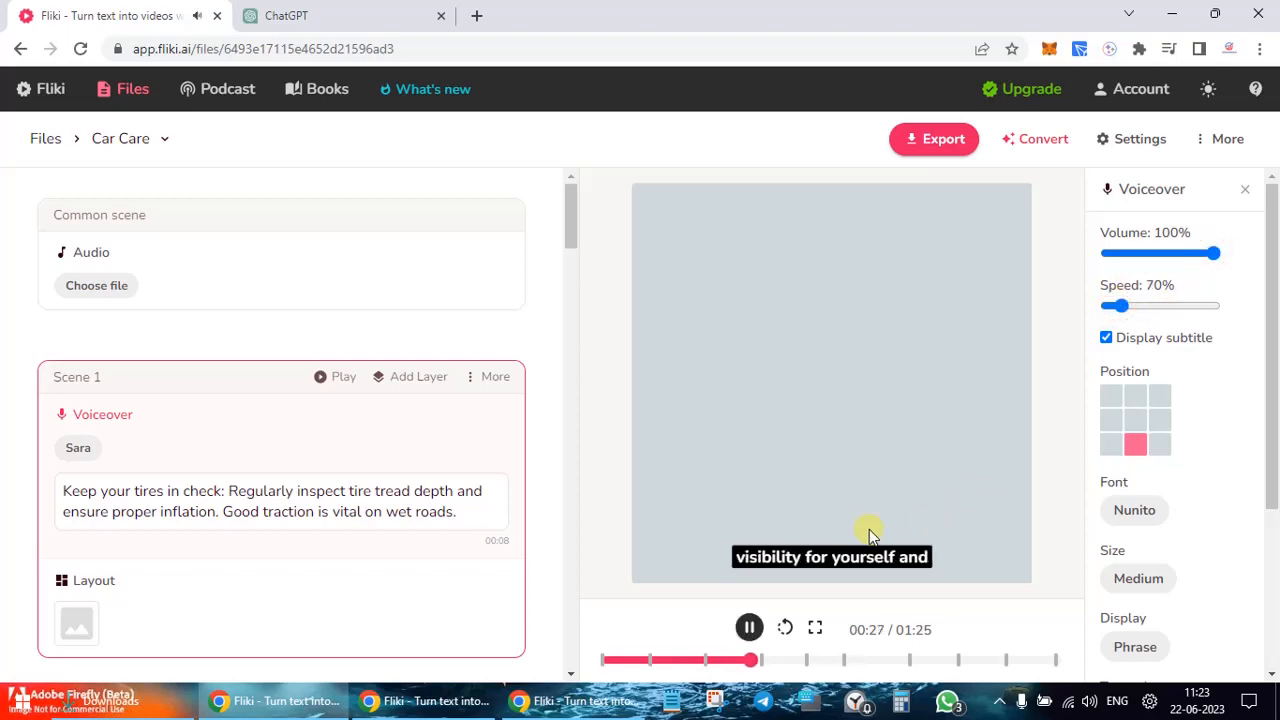
left_click(752, 630)
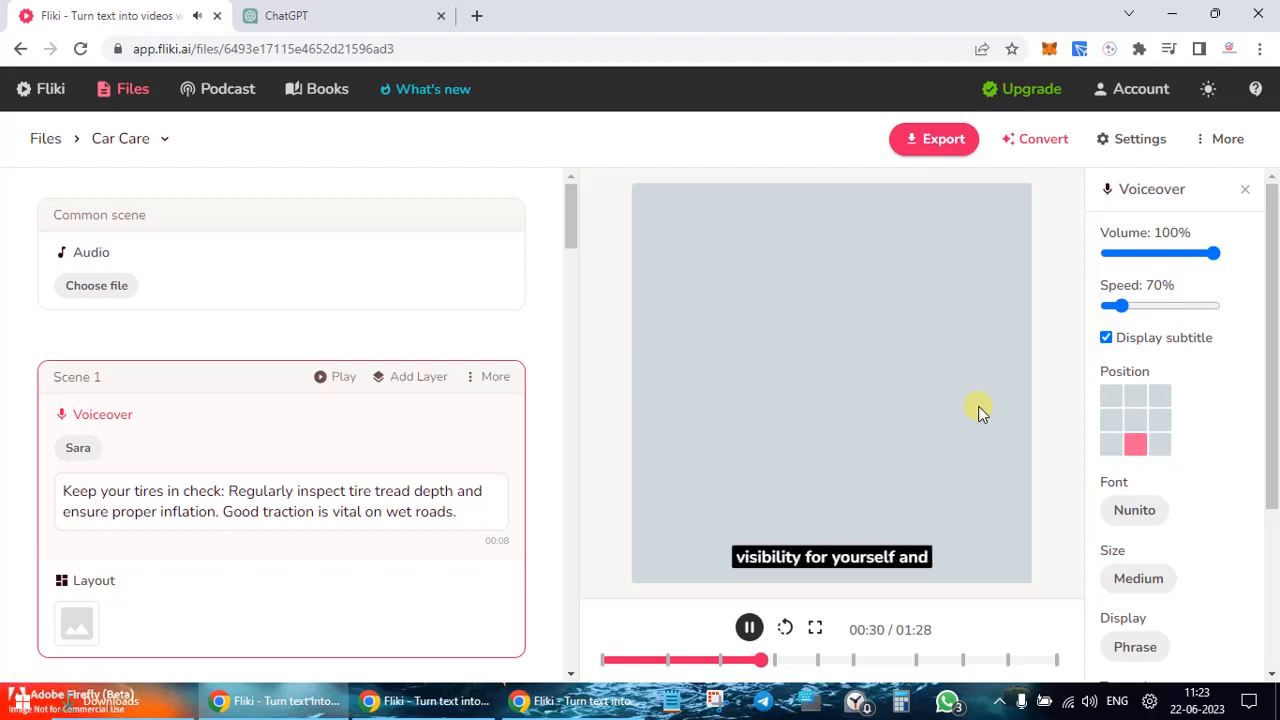
left_click(1109, 307)
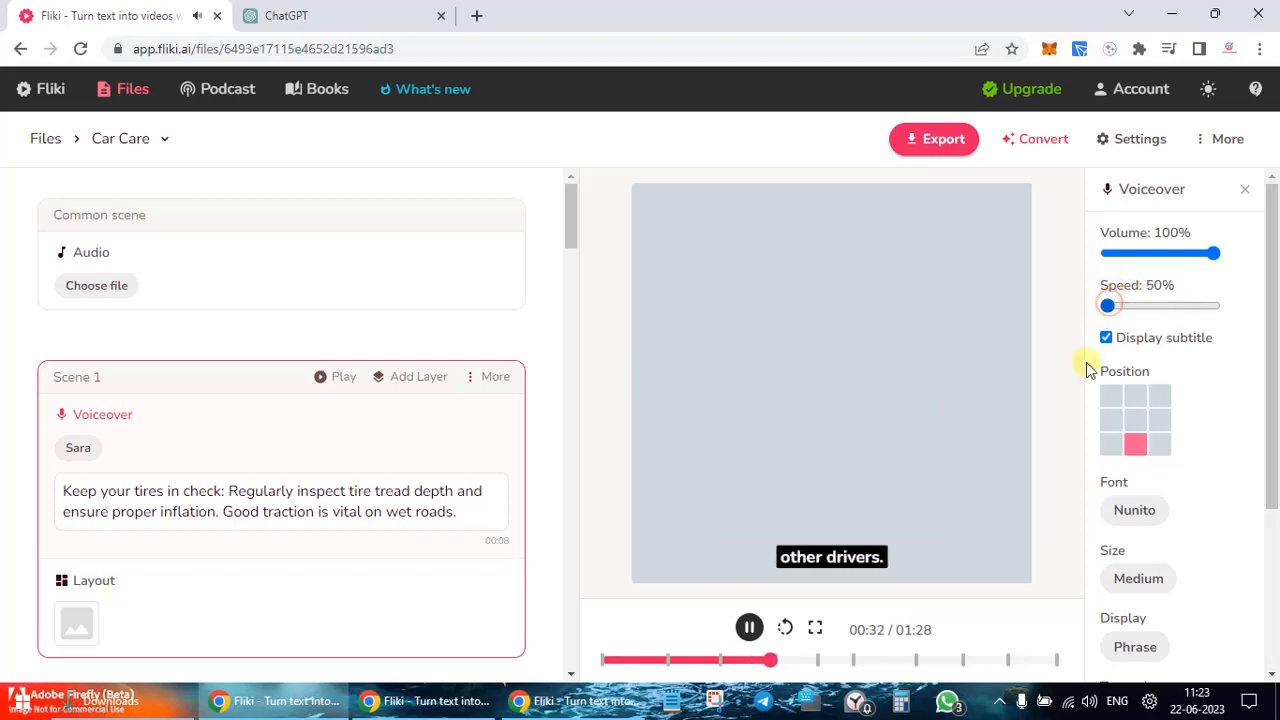
left_click(752, 628)
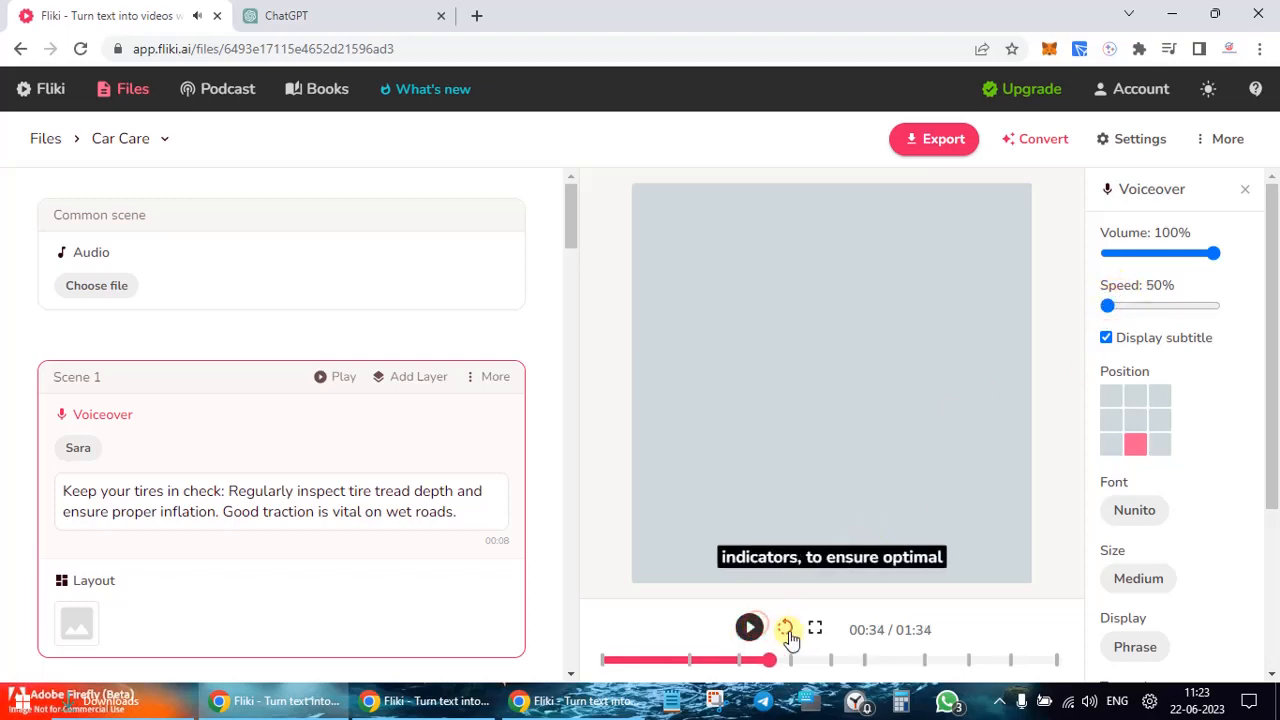
left_click(785, 627)
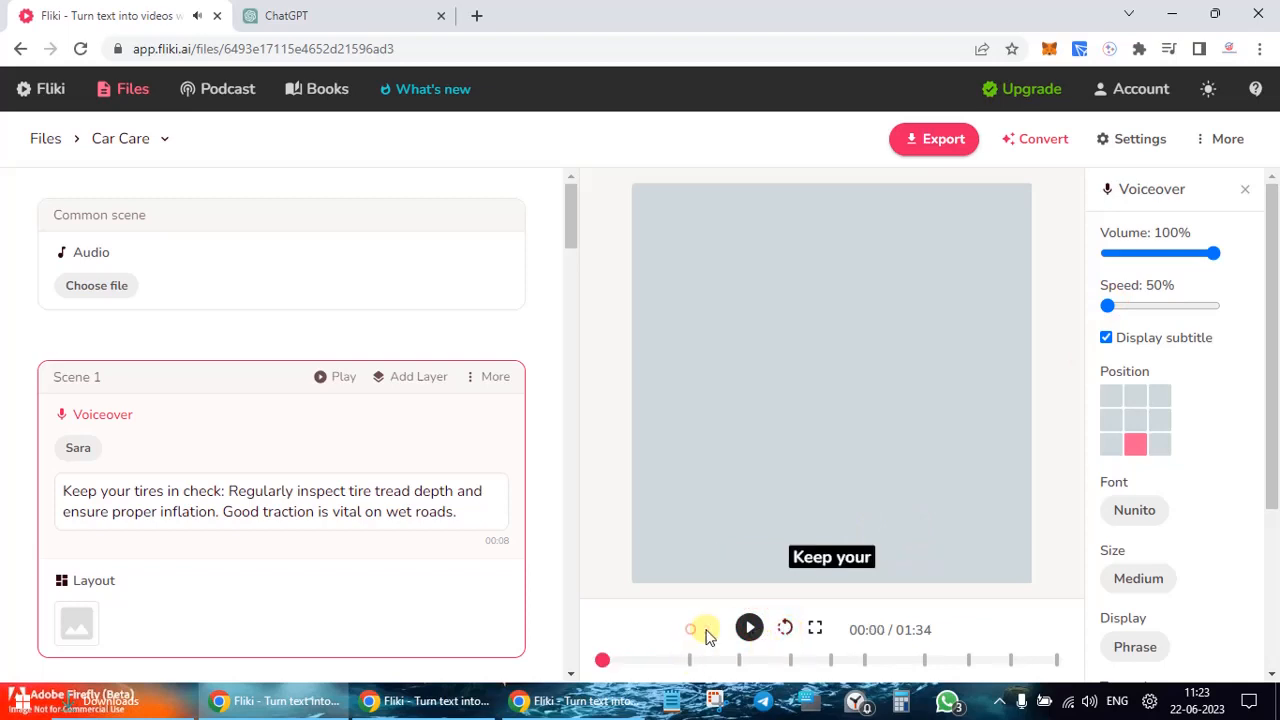
left_click(749, 627)
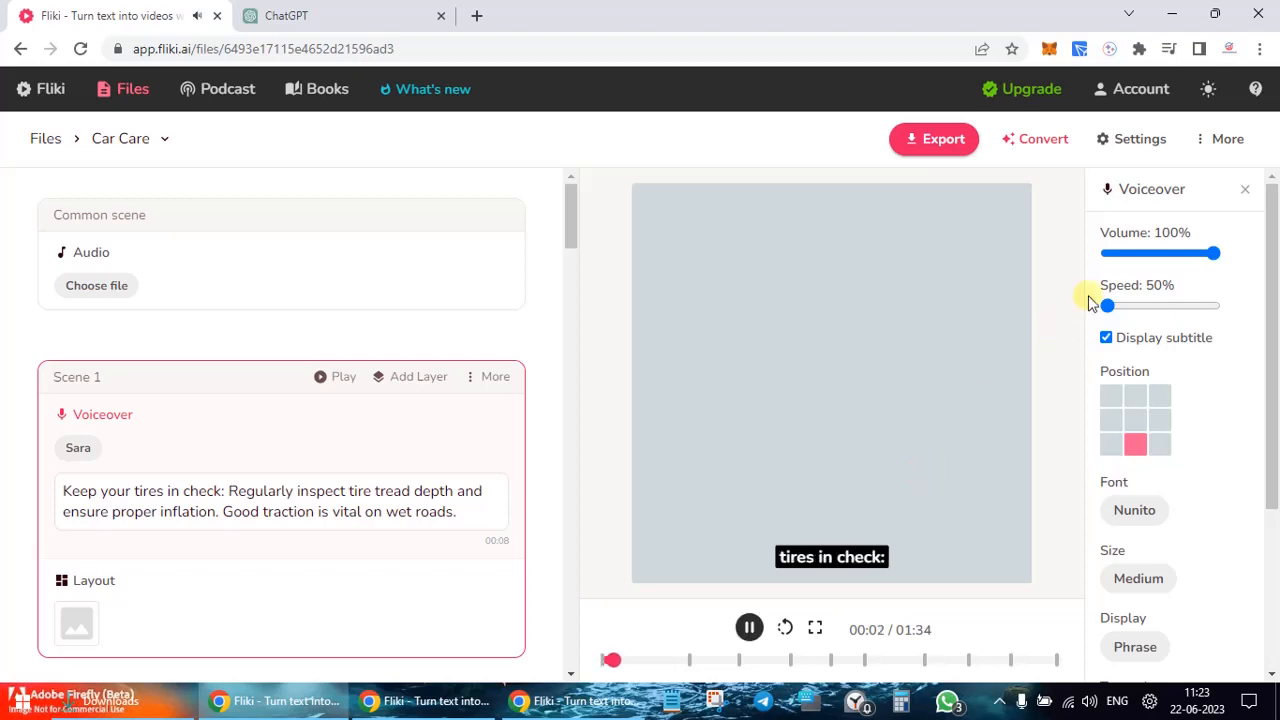
left_click(1121, 307)
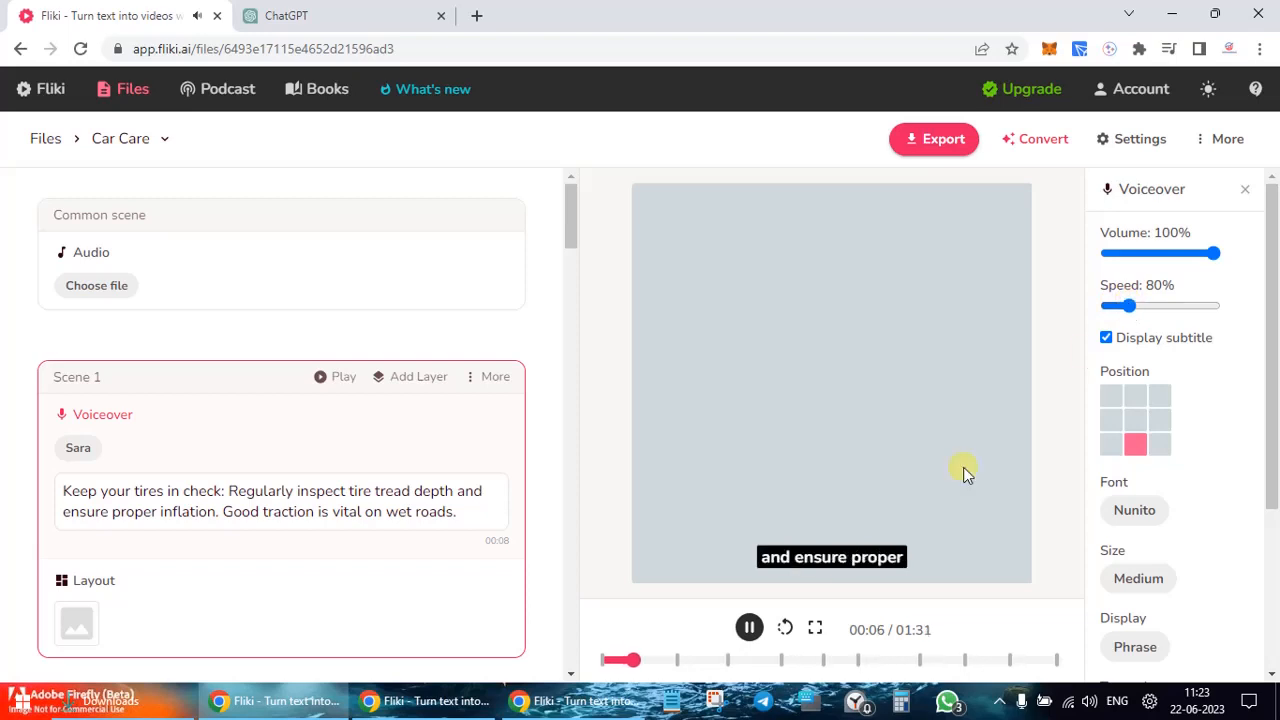
left_click(788, 628)
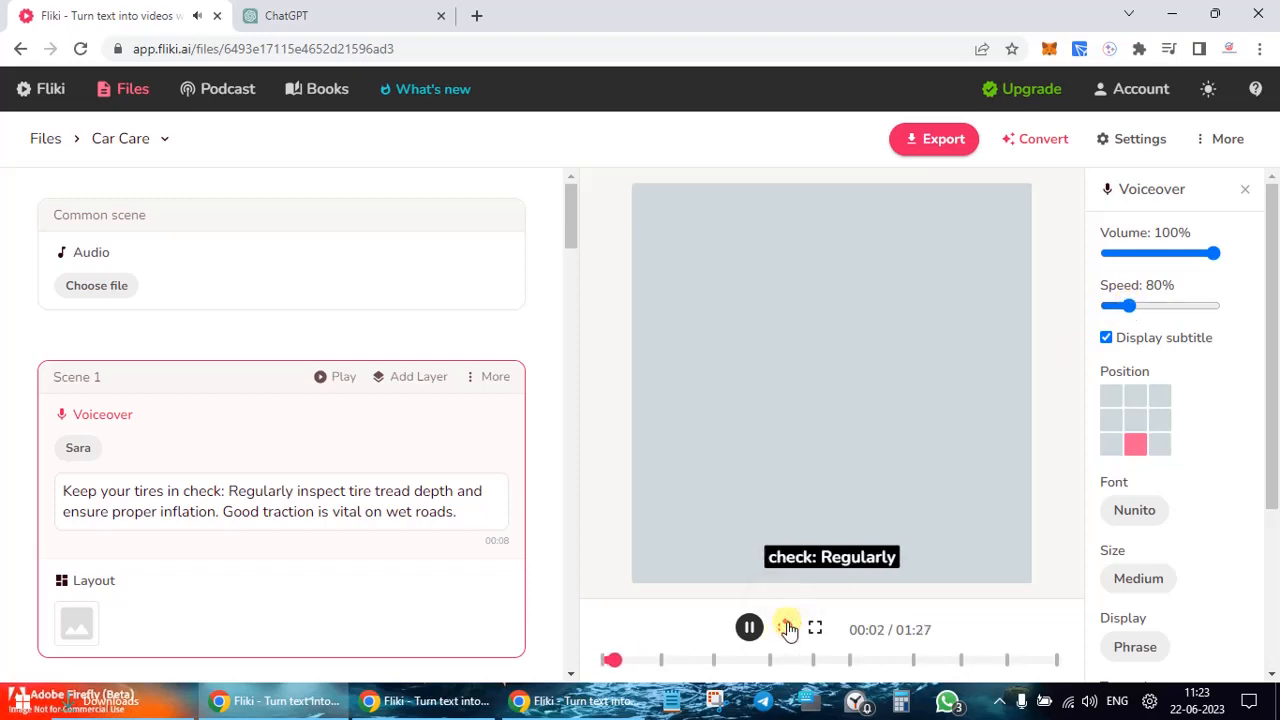
left_click(788, 628)
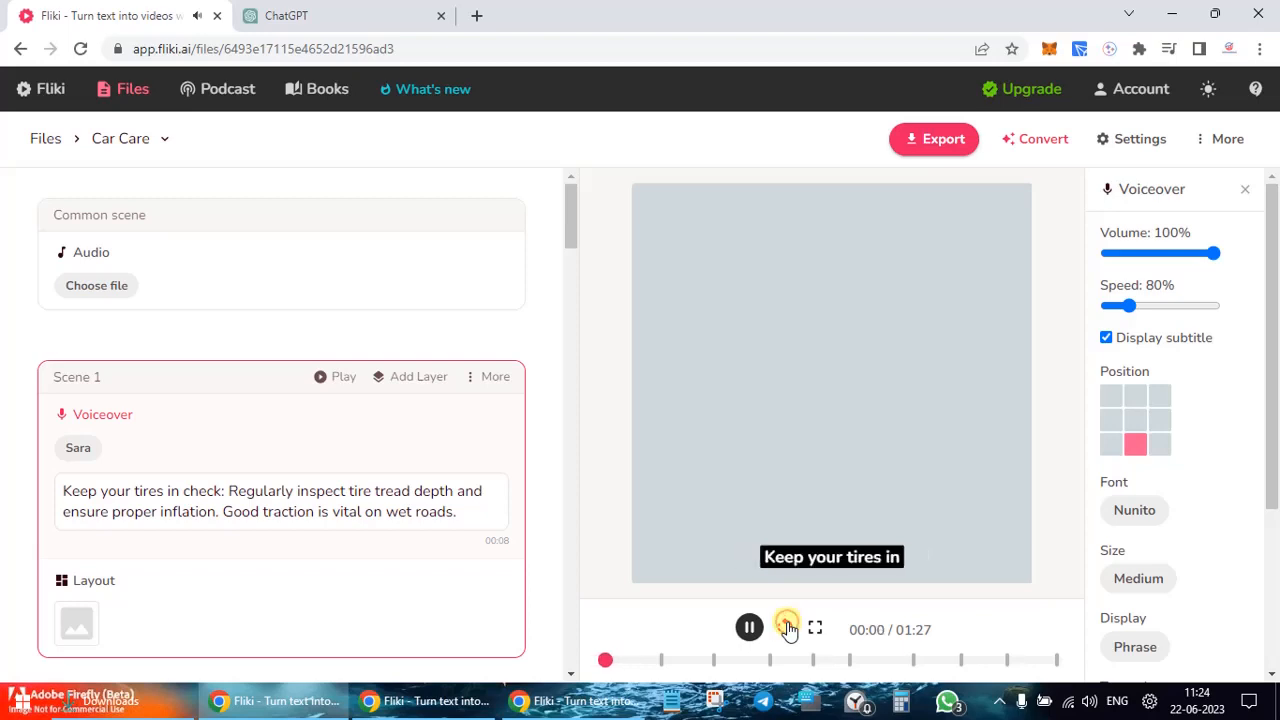
left_click(1143, 306)
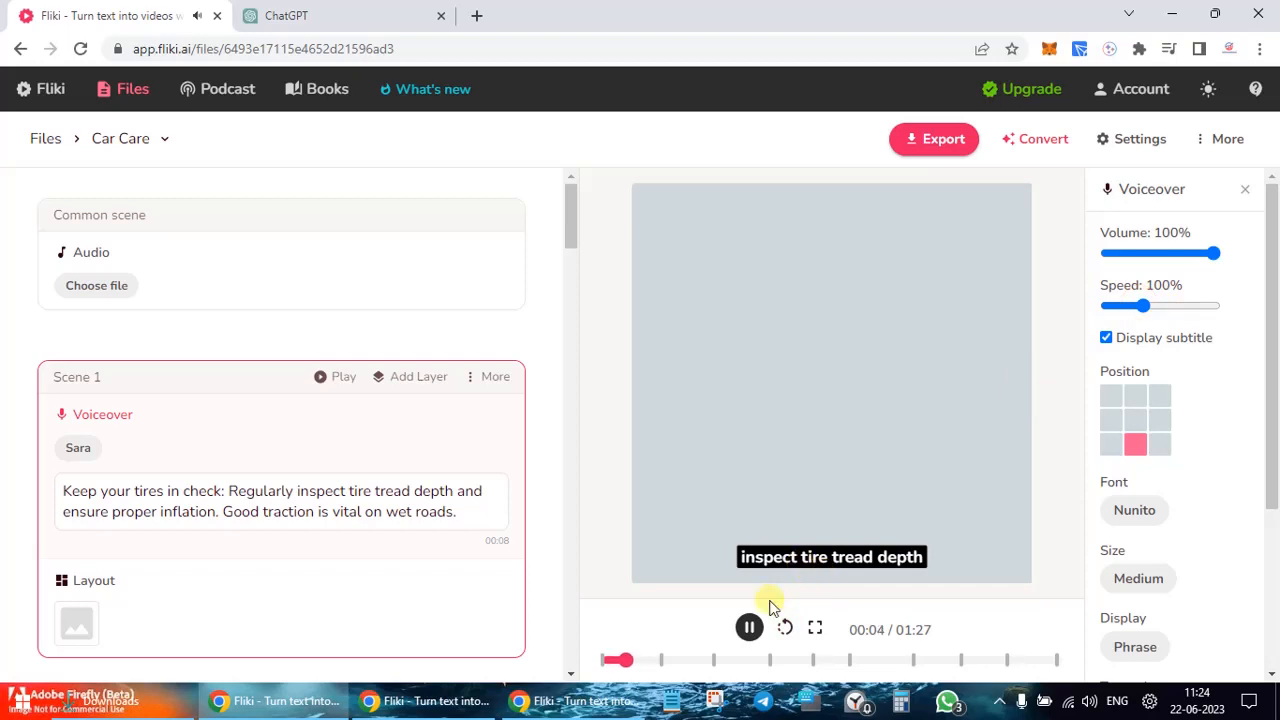
left_click(788, 625)
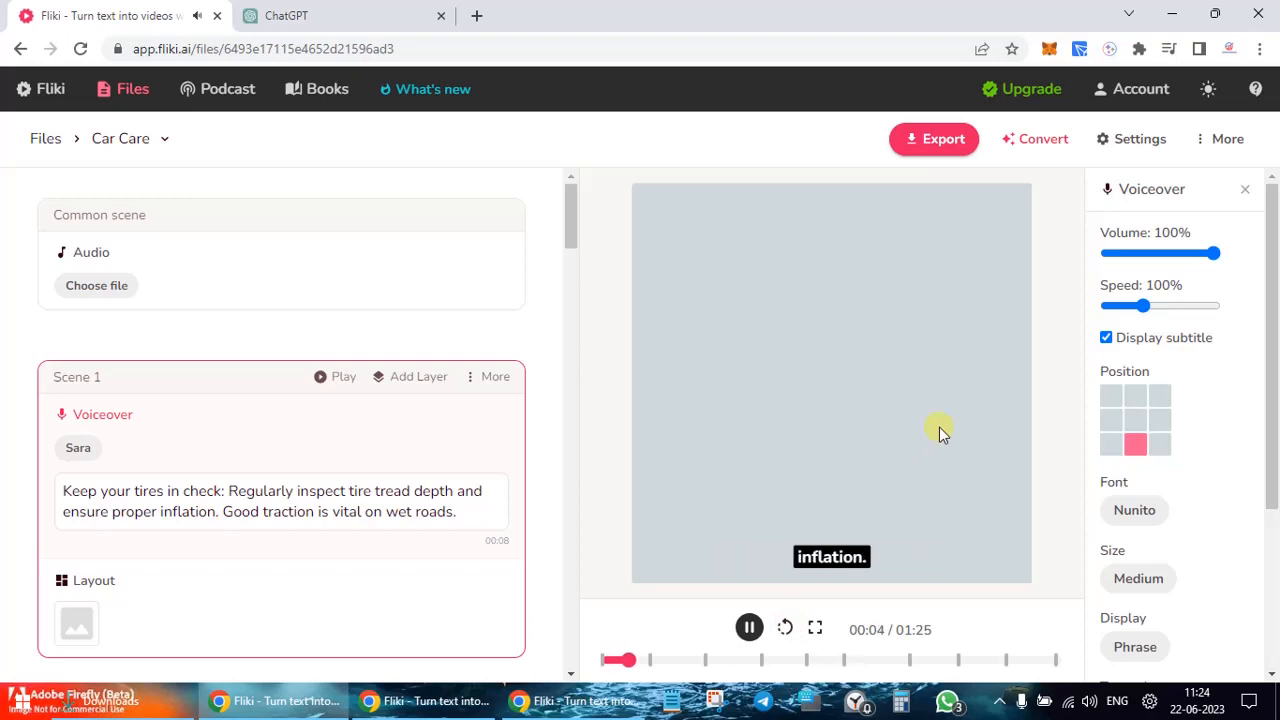
Step: Try several subtitle positions and settle on top-left, then view the subtitle color options
left_click(1128, 394)
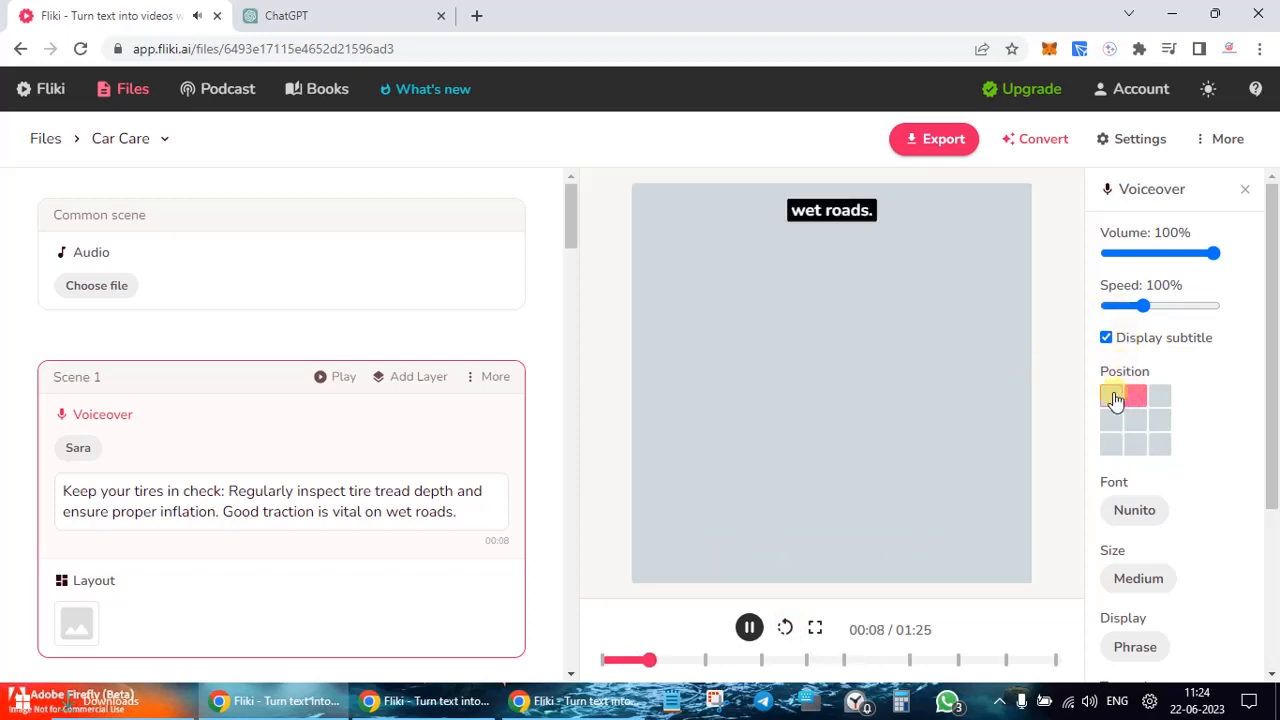
left_click(1112, 397)
left_click(1112, 422)
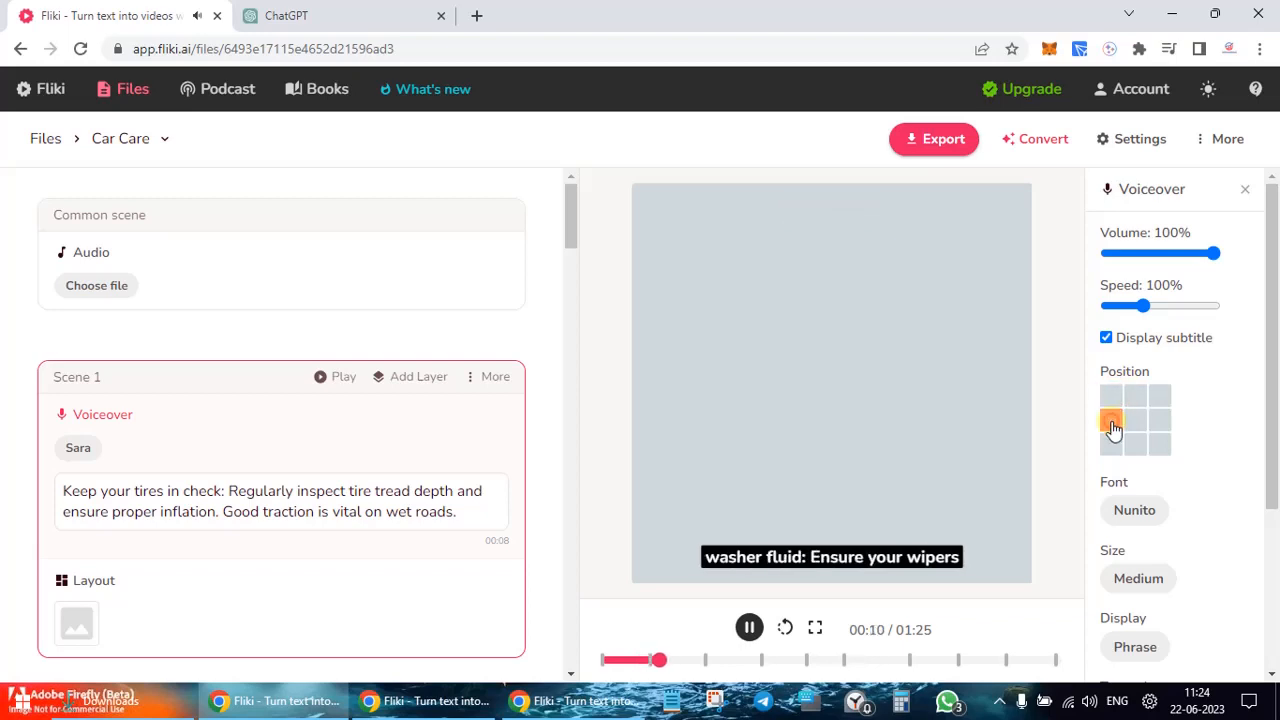
left_click(1112, 447)
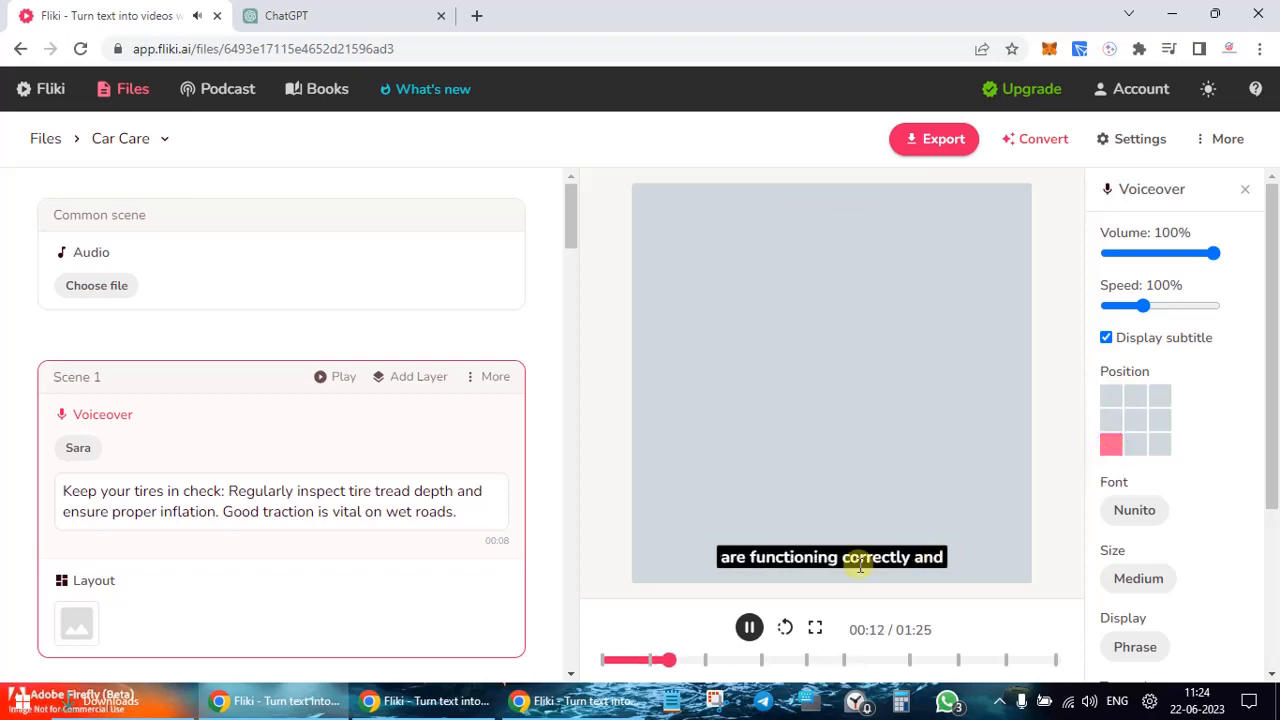
left_click(749, 628)
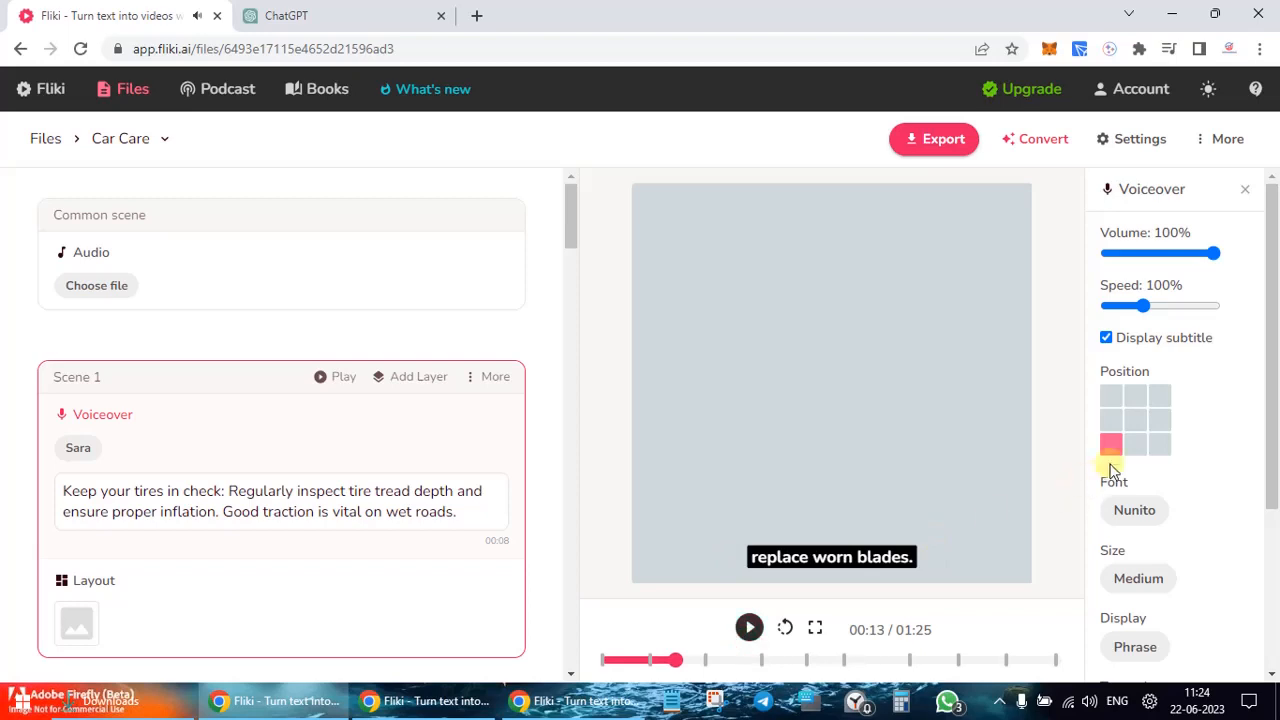
left_click(1133, 447)
left_click(1140, 397)
left_click(1114, 398)
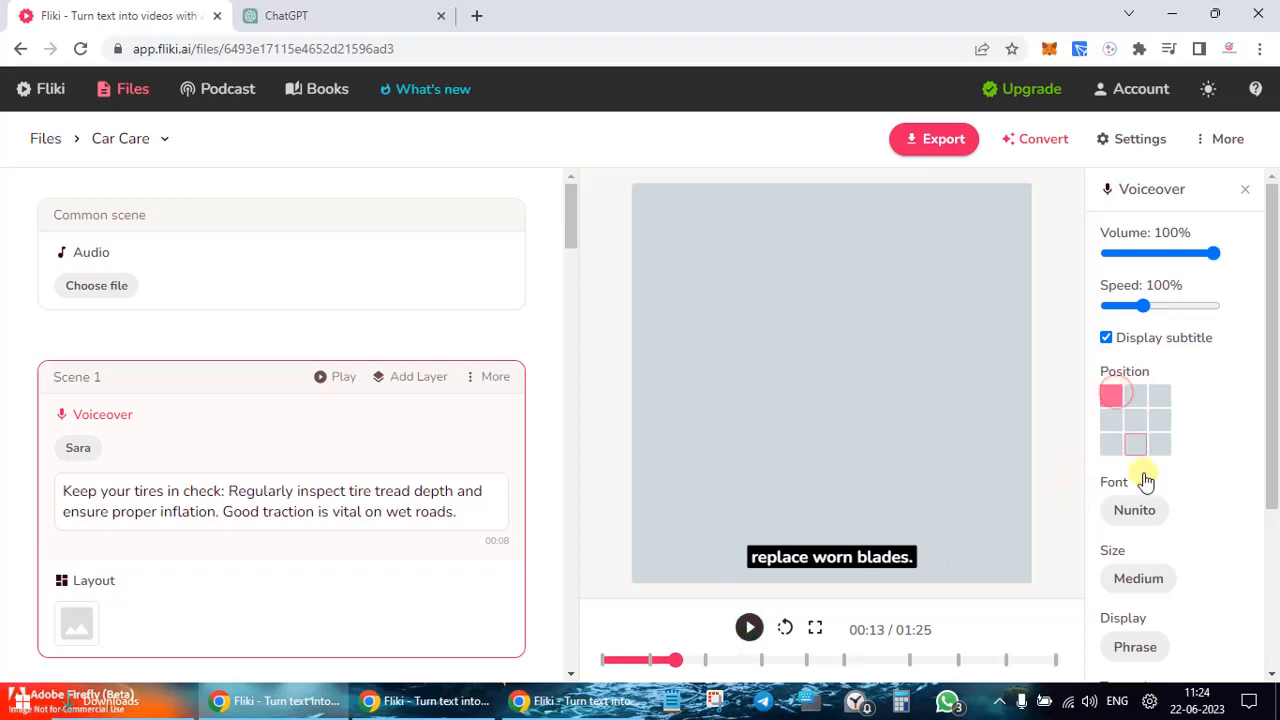
scroll(1154, 500, "down", 2)
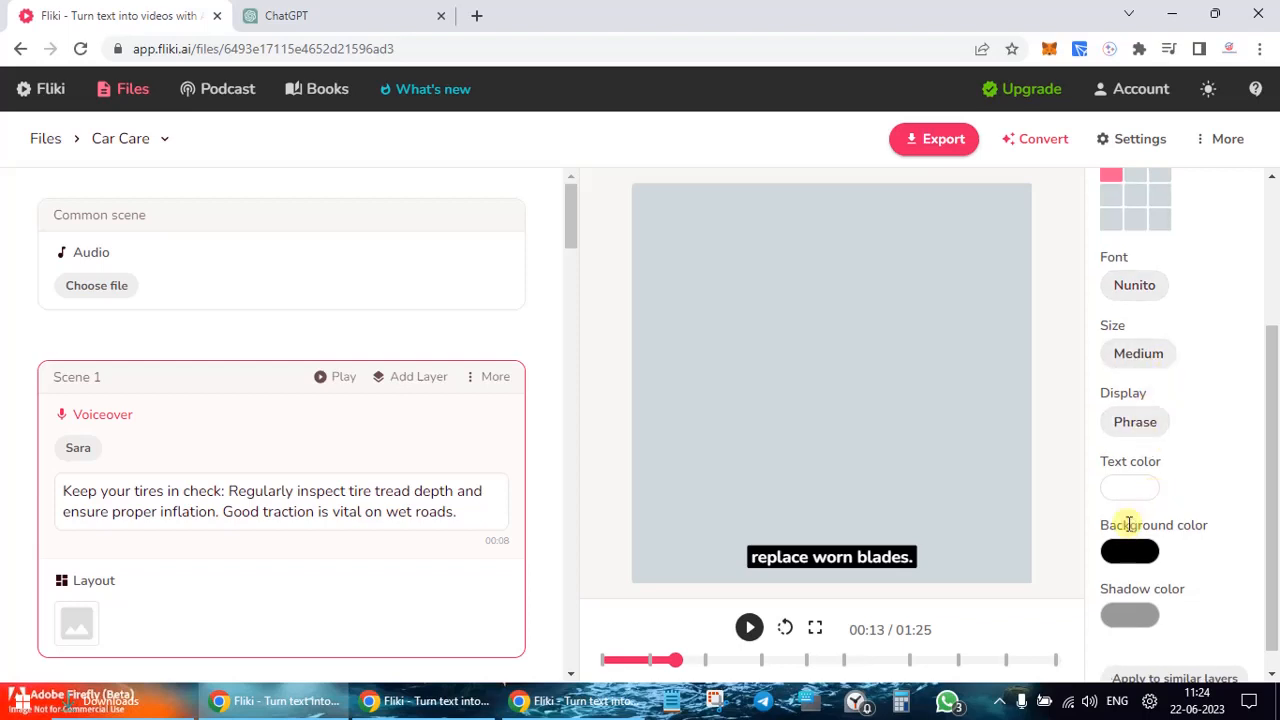
scroll(1128, 525, "down", 1)
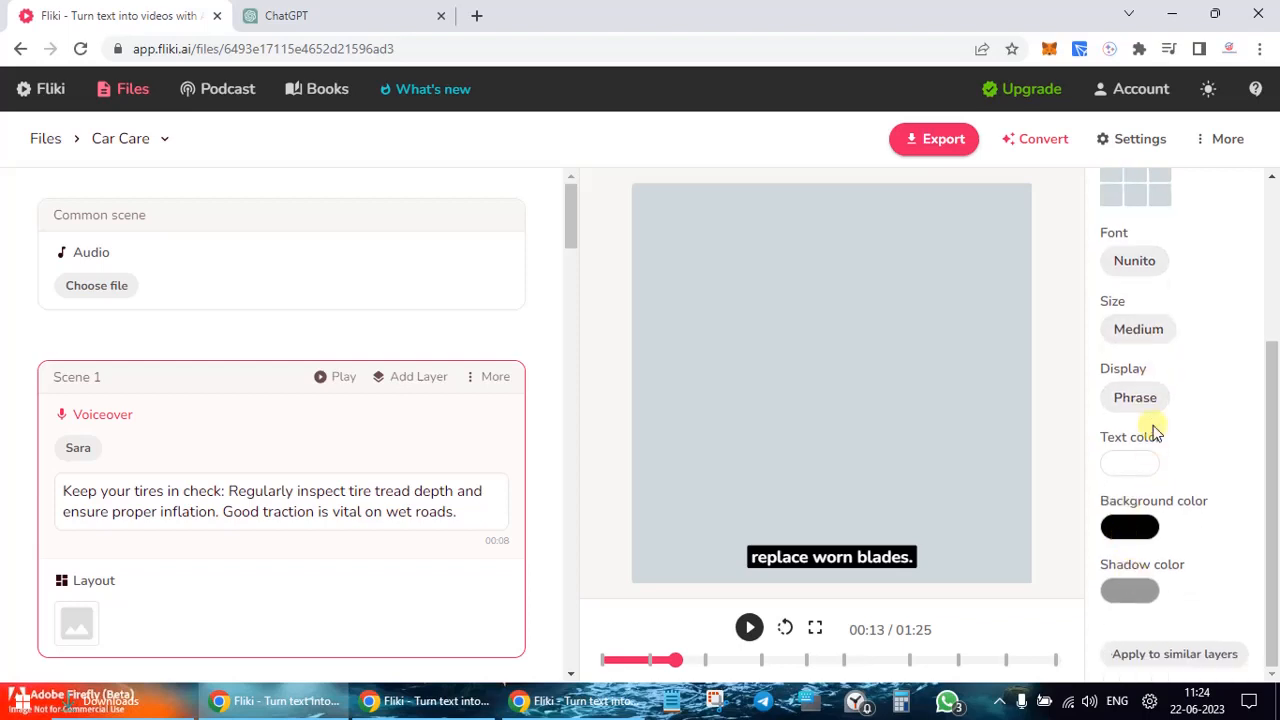
scroll(1153, 425, "up", 3)
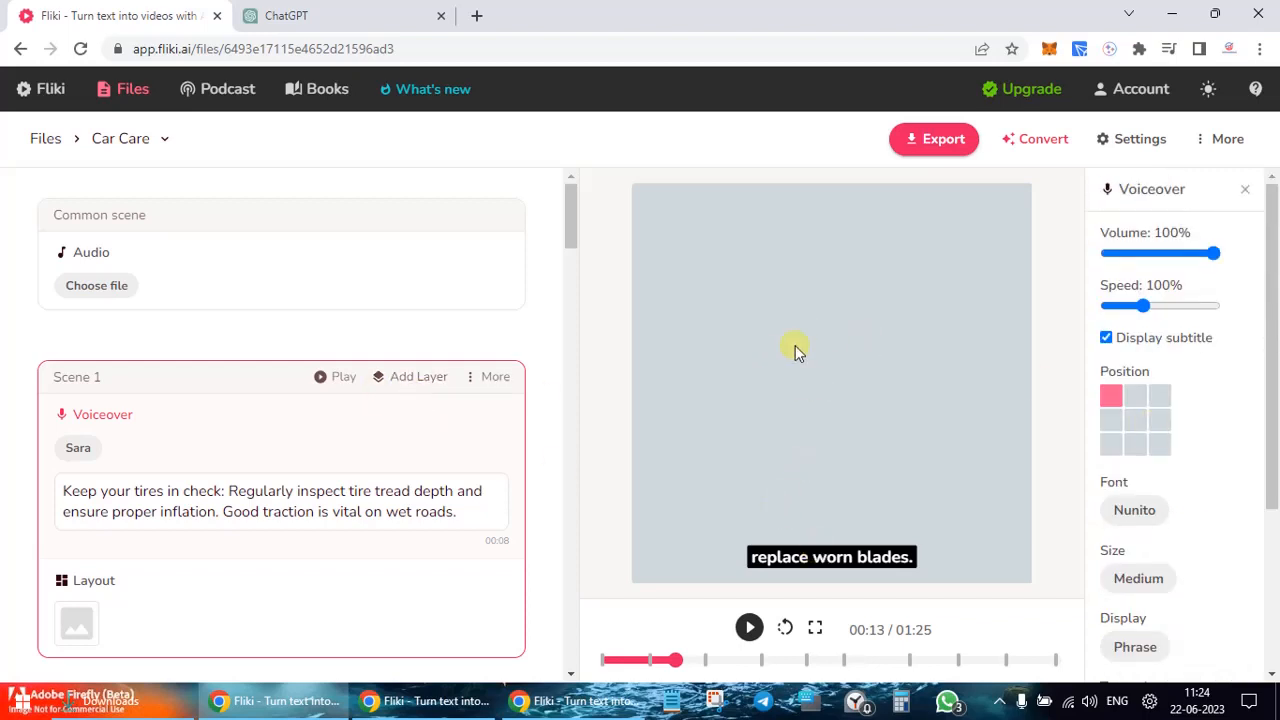
Step: Search Scene 1's stock media for 'car care' images and browse the results
left_click(98, 632)
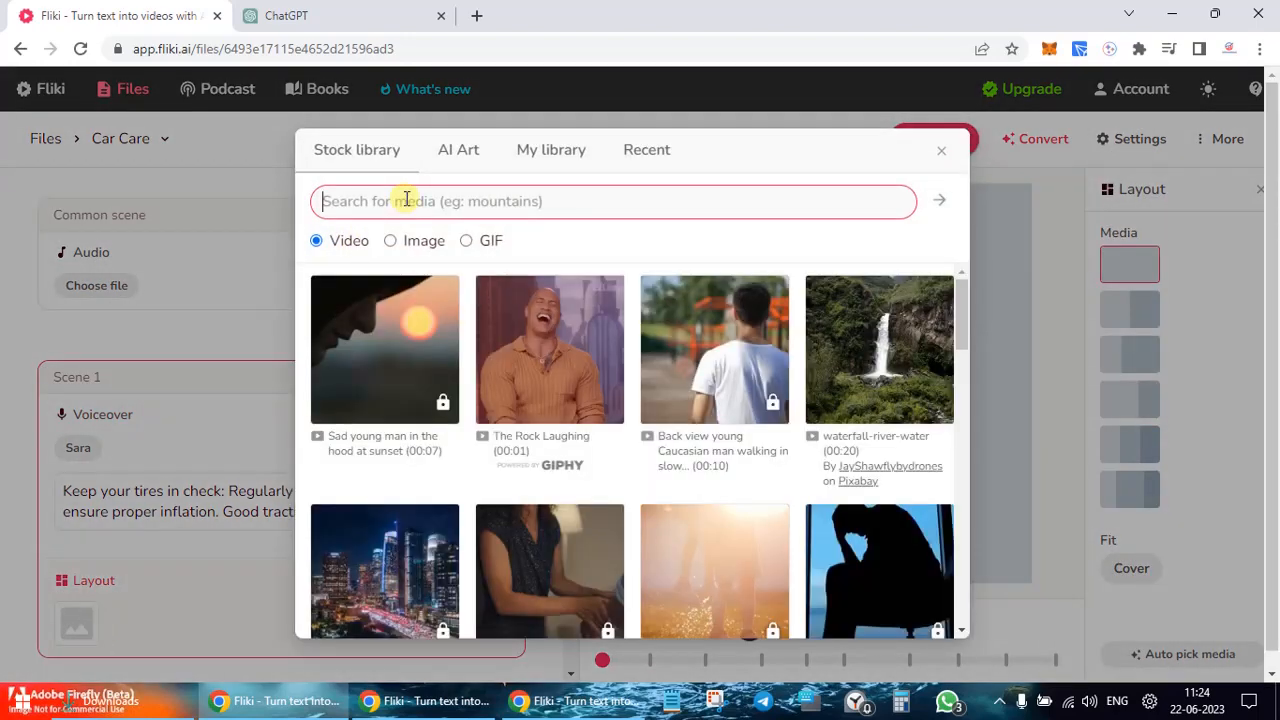
type("ca")
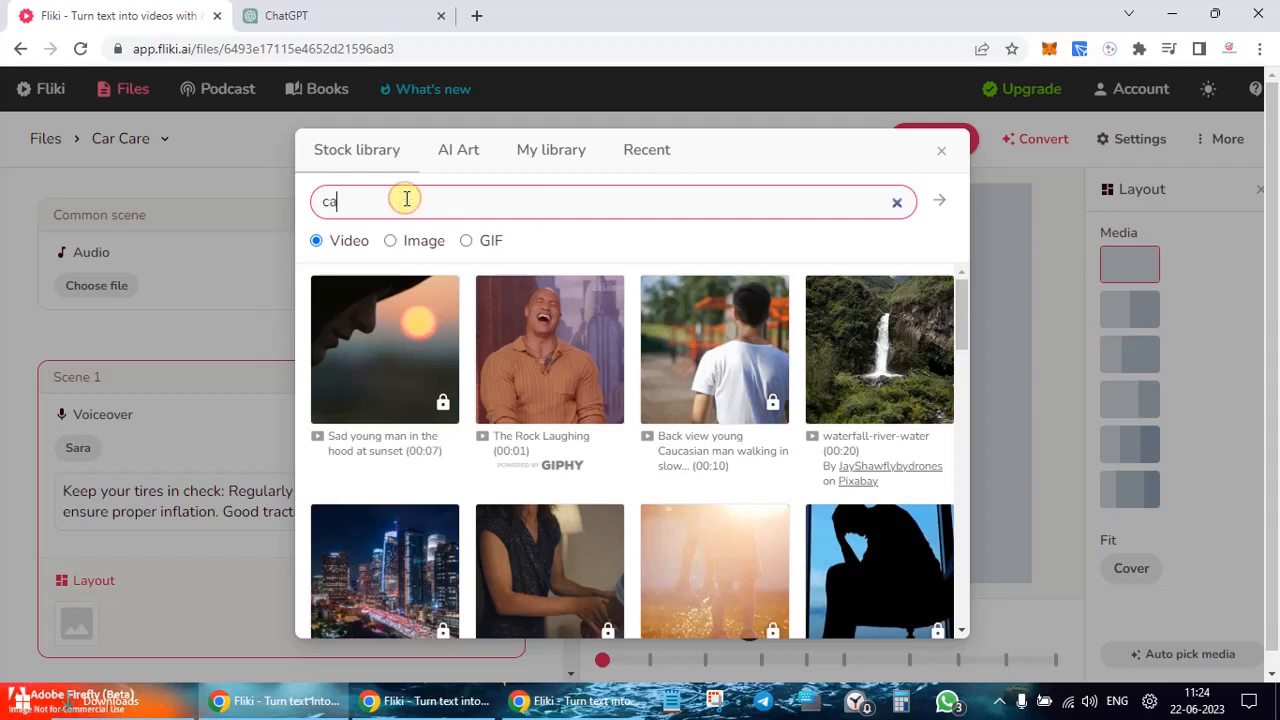
type("r care")
key("Return")
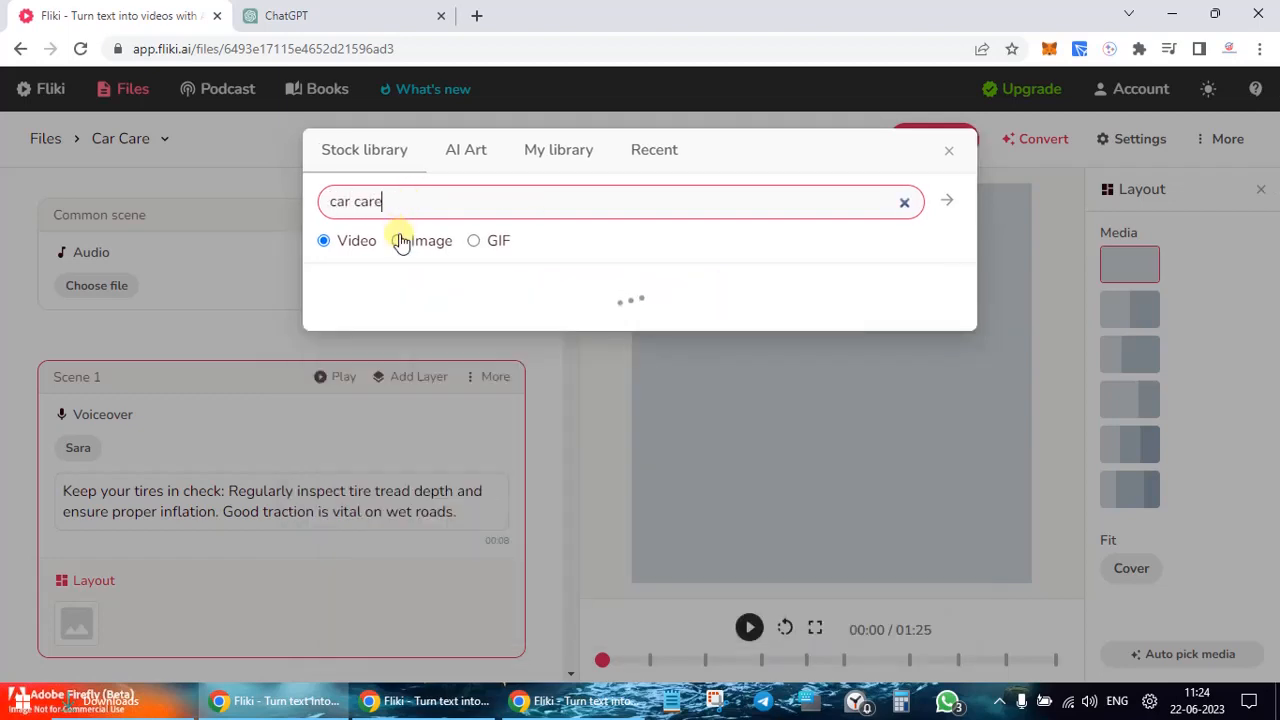
left_click(400, 242)
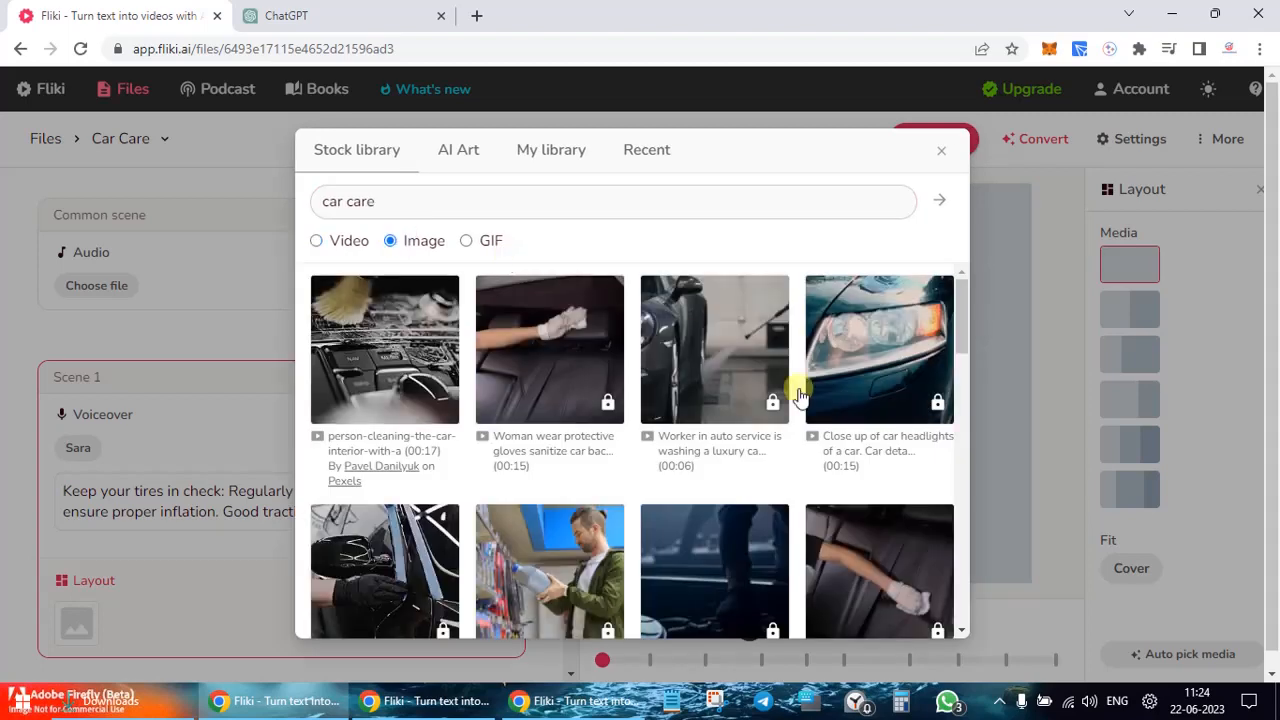
scroll(800, 395, "down", 2)
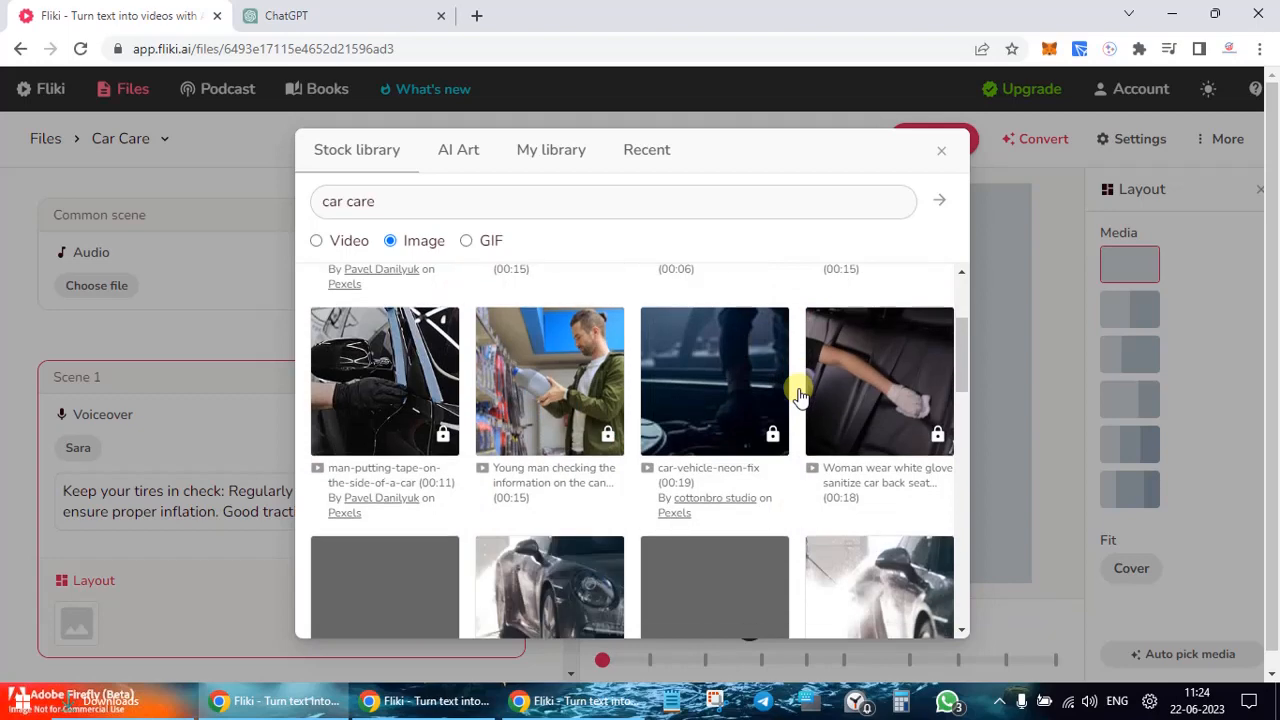
scroll(800, 395, "up", 1)
scroll(800, 395, "down", 3)
scroll(800, 395, "down", 1)
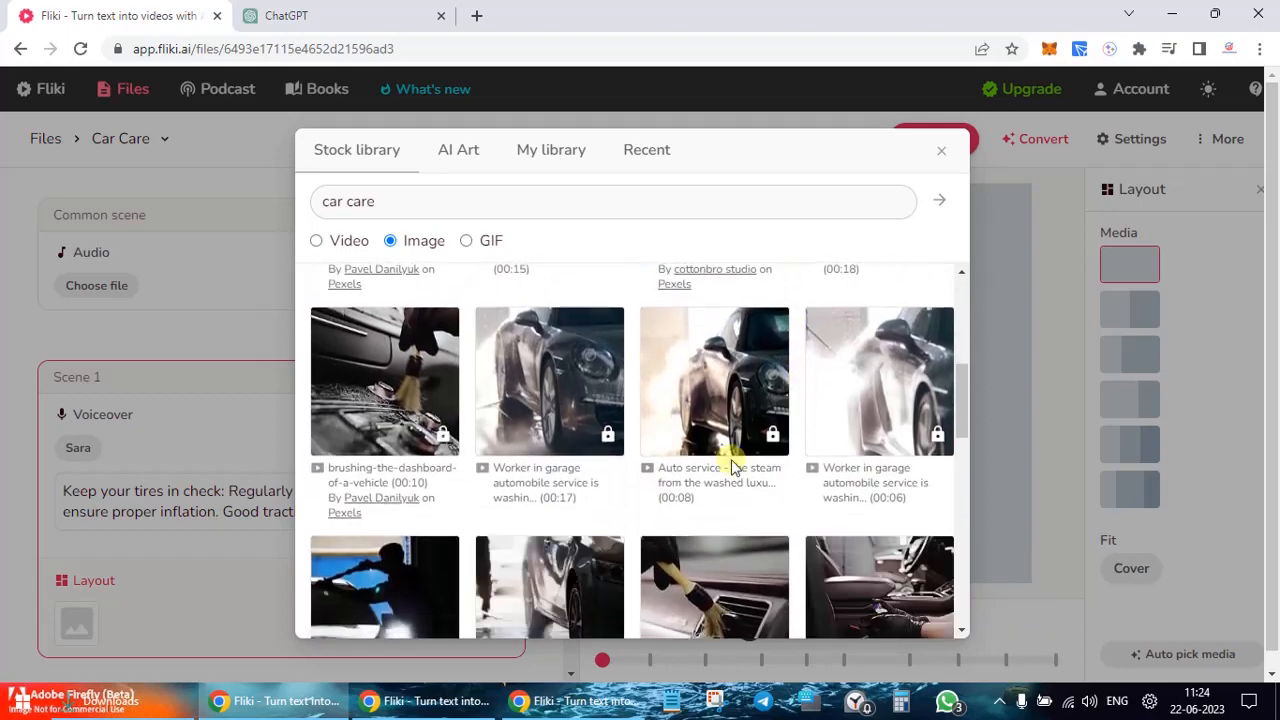
scroll(772, 458, "down", 3)
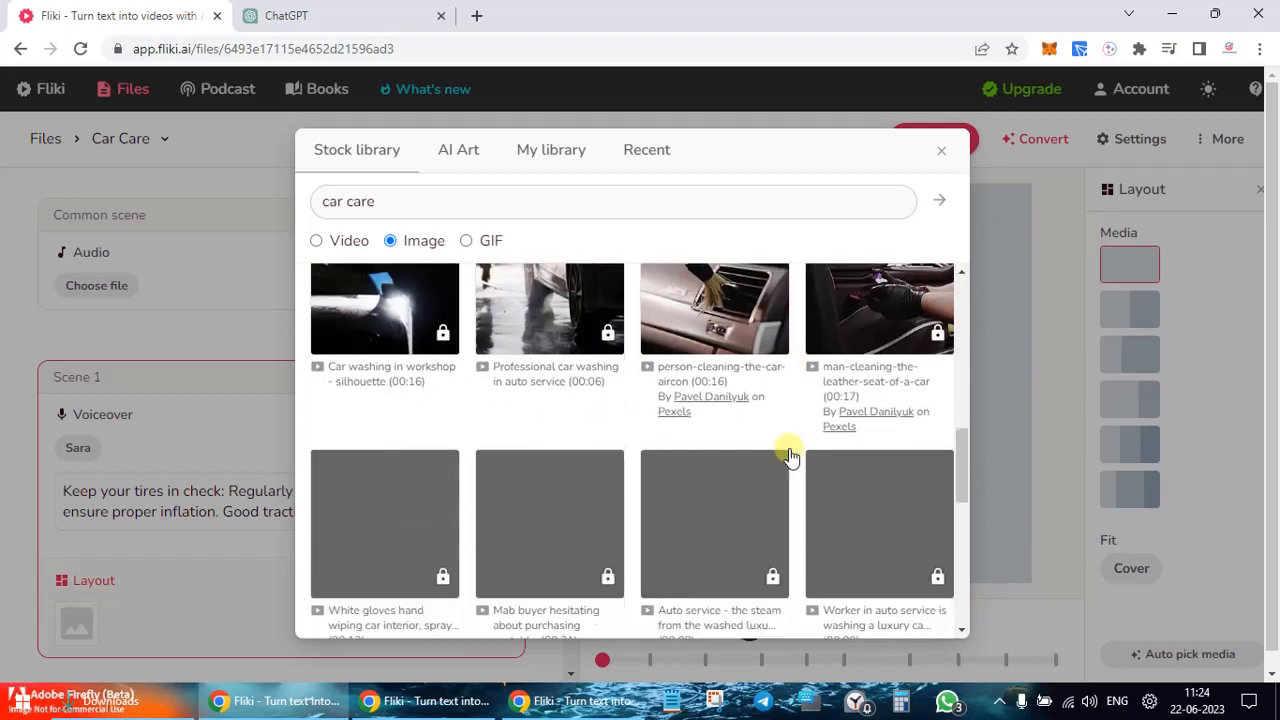
scroll(790, 456, "up", 10)
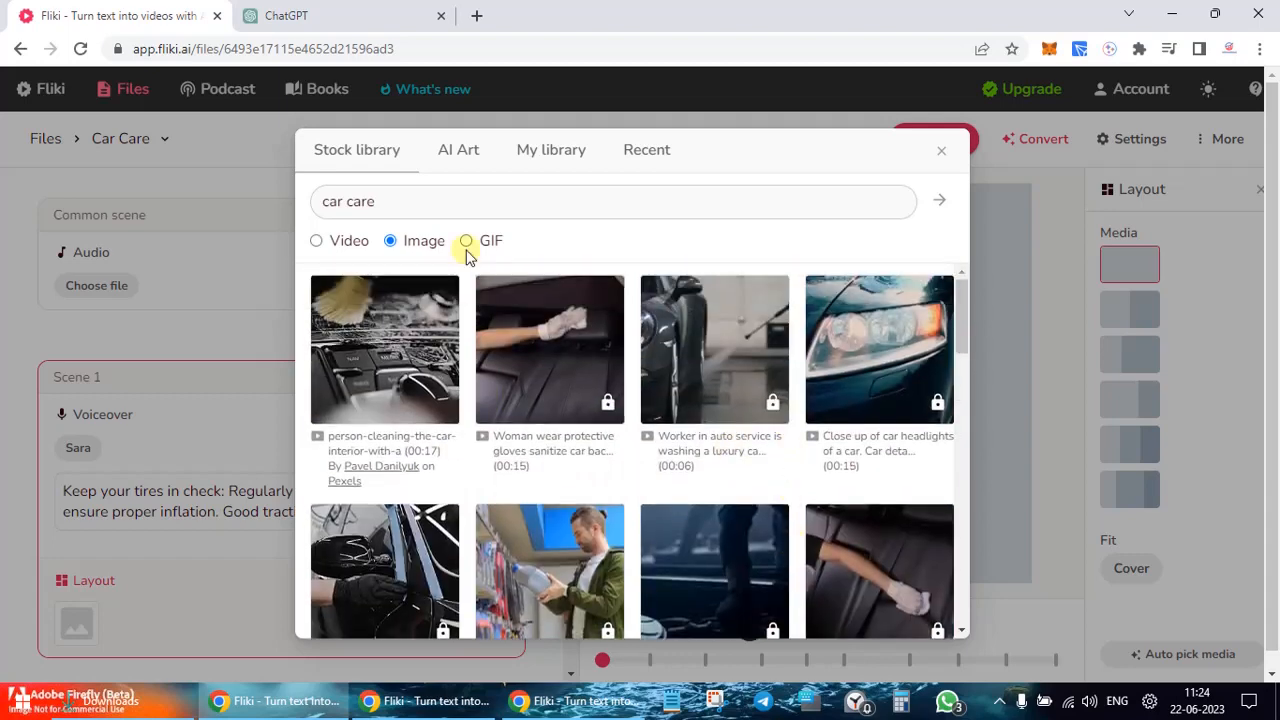
Step: Narrow the search to 'car' and use the vintage red car photo for Scene 1
left_click(391, 196)
key("BackSpace")
key("BackSpace")
key("BackSpace")
key("BackSpace")
key("BackSpace")
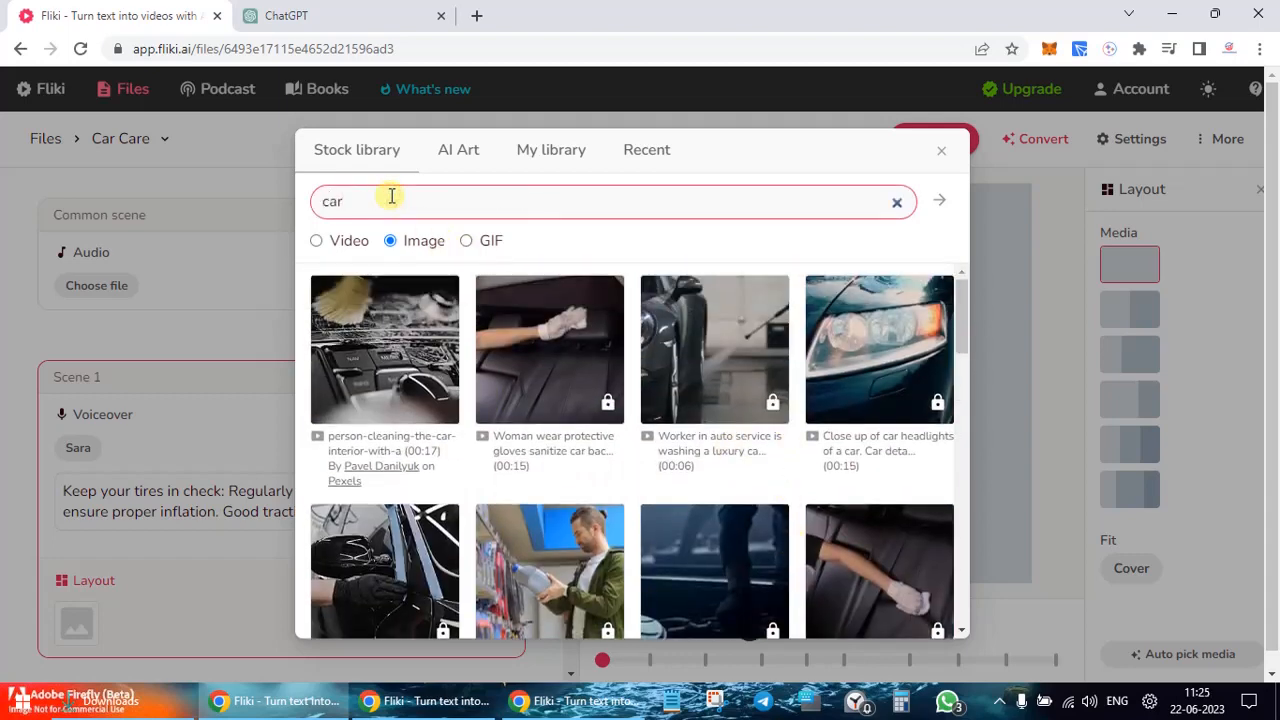
key("Return")
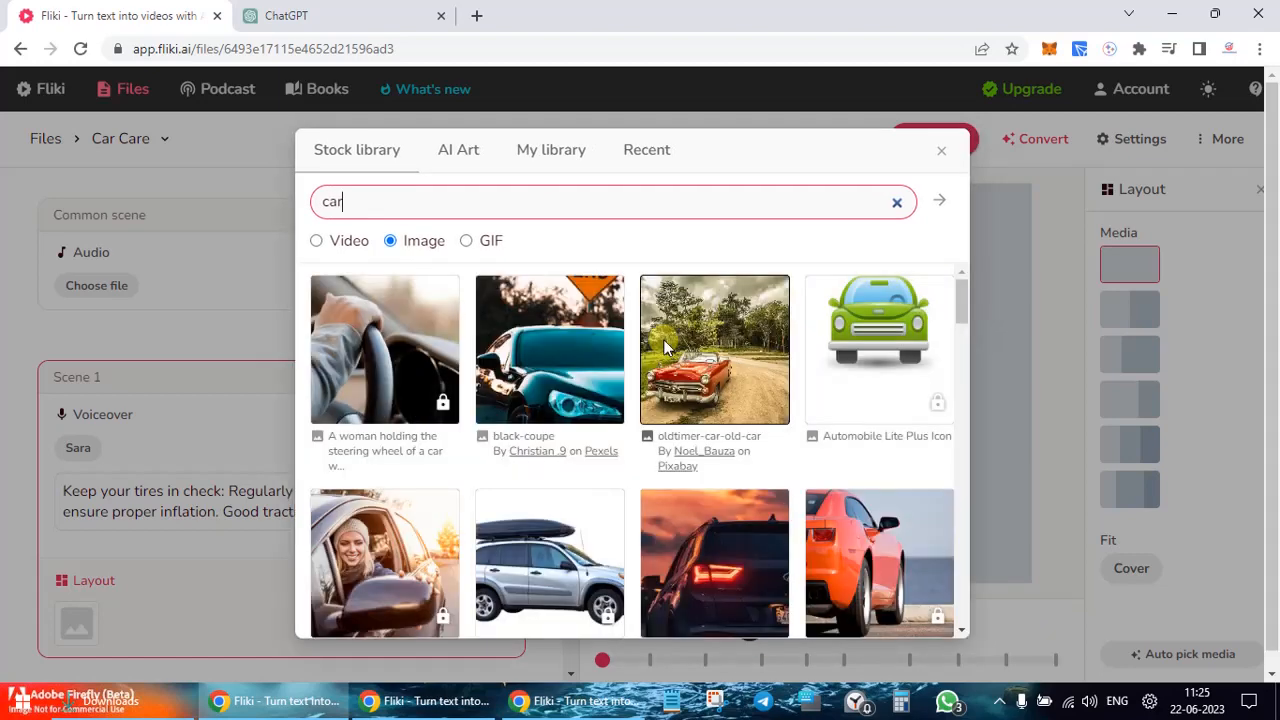
left_click(722, 378)
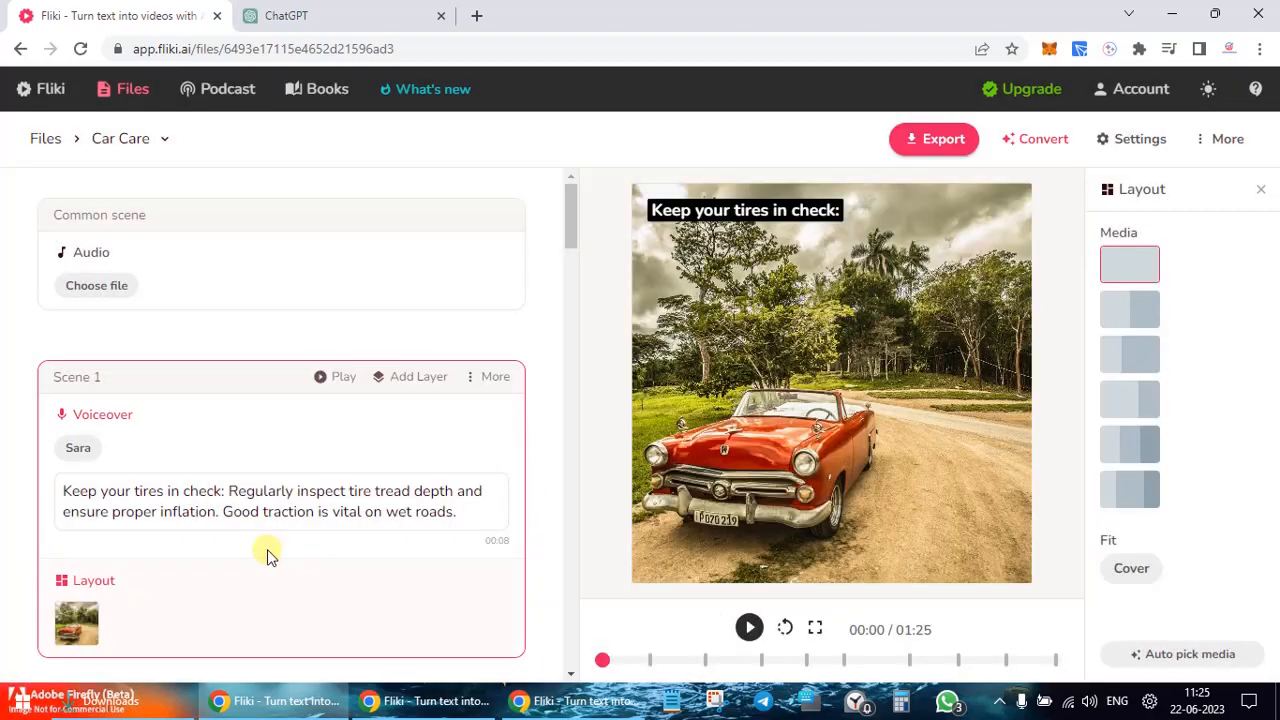
Step: Open Scene 2's stock library, search images for 'car', and browse the results
scroll(300, 580, "down", 4)
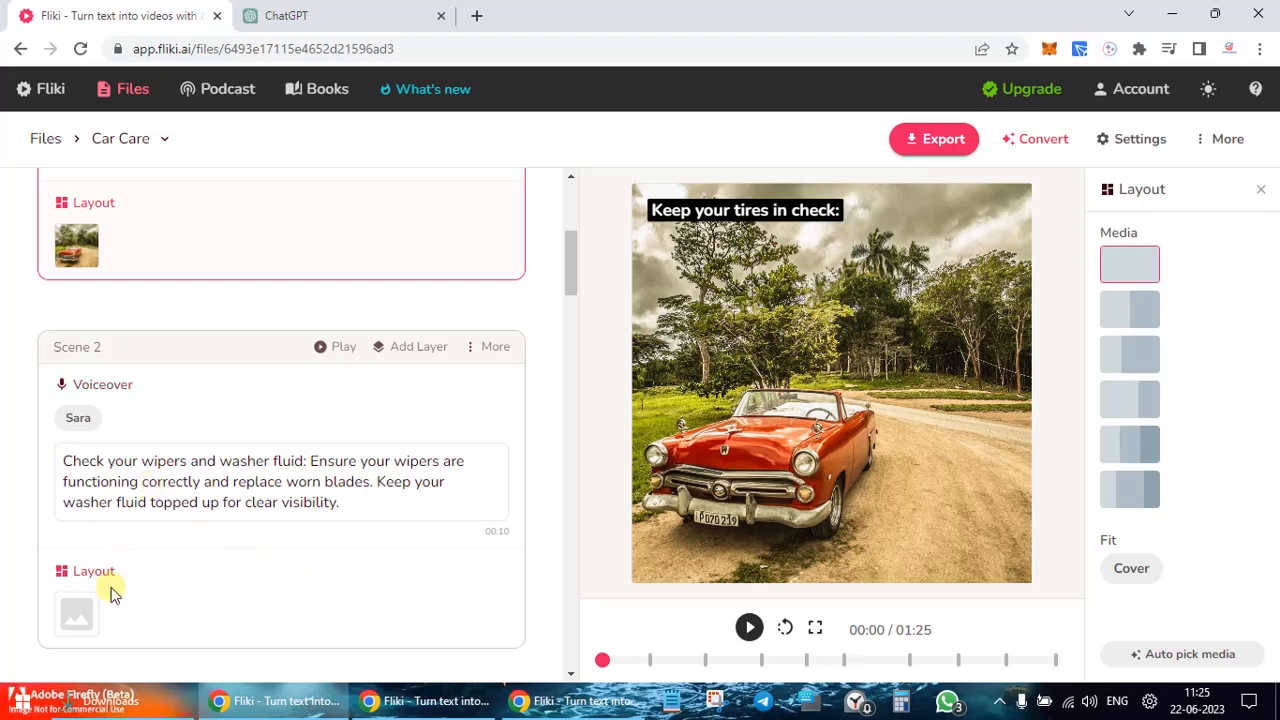
left_click(93, 614)
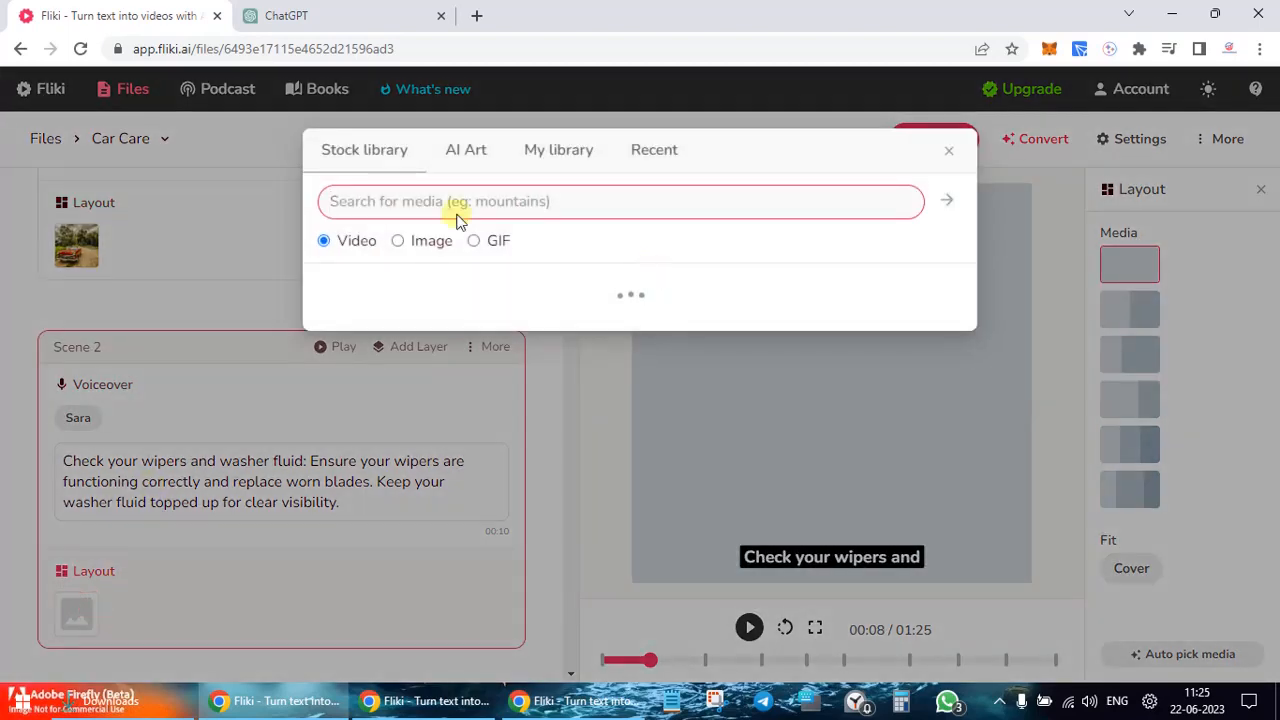
left_click(420, 248)
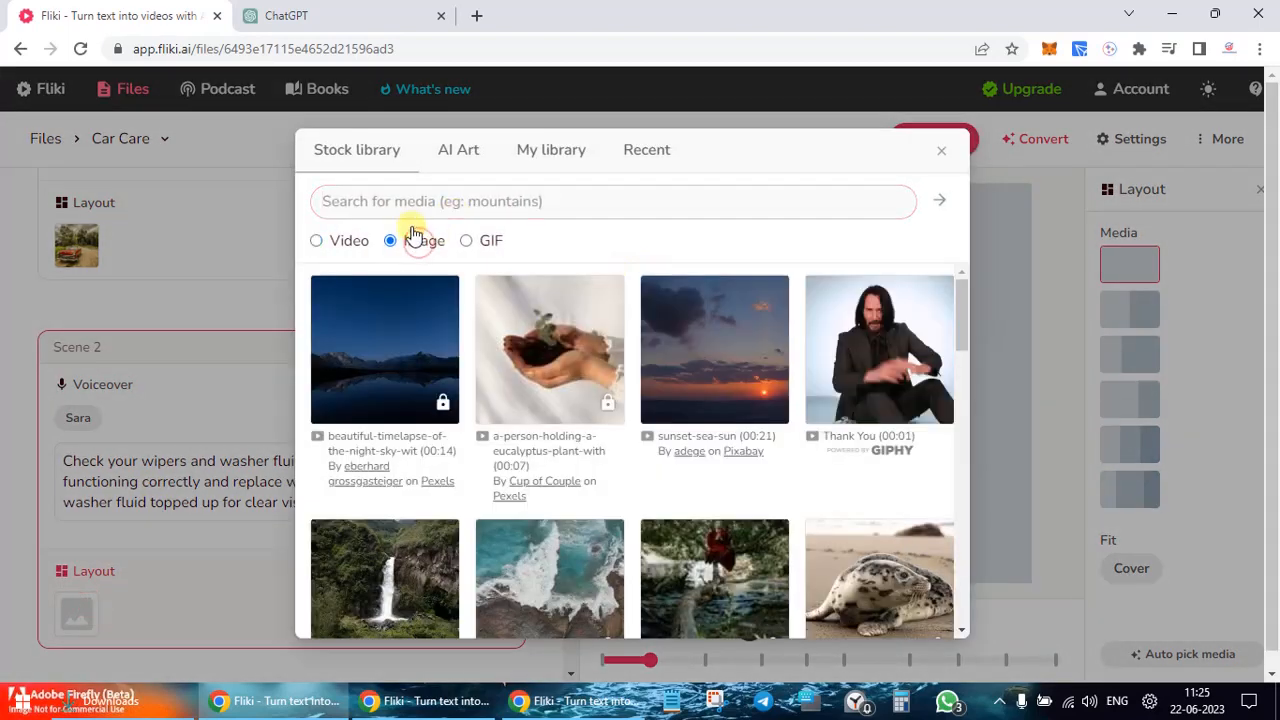
left_click(331, 208)
type("car")
key("Return")
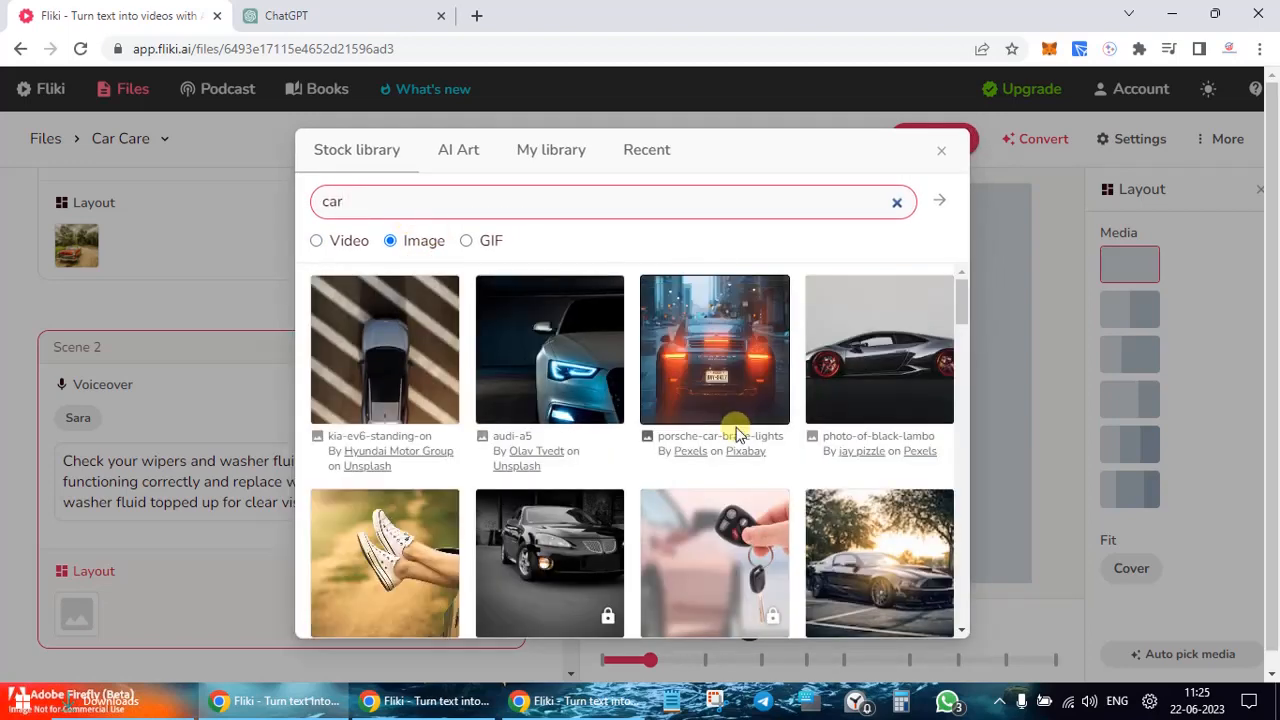
scroll(593, 476, "down", 2)
scroll(593, 476, "down", 2)
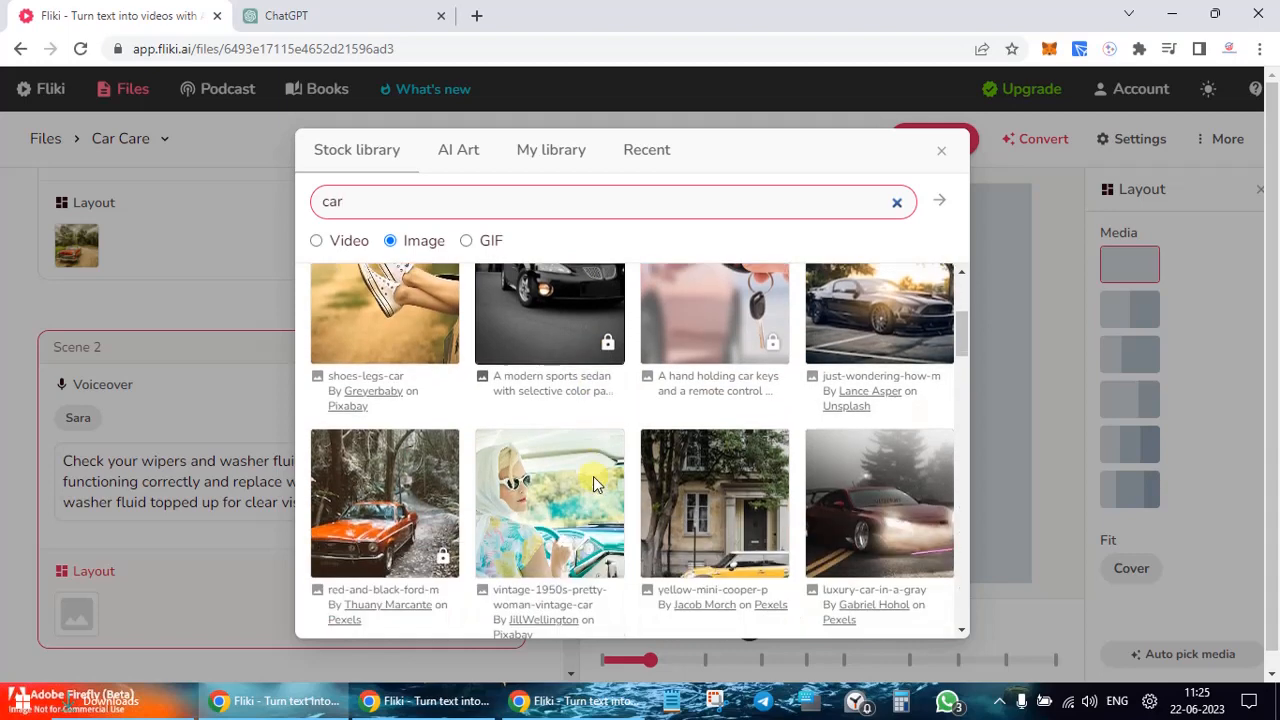
scroll(593, 482, "down", 2)
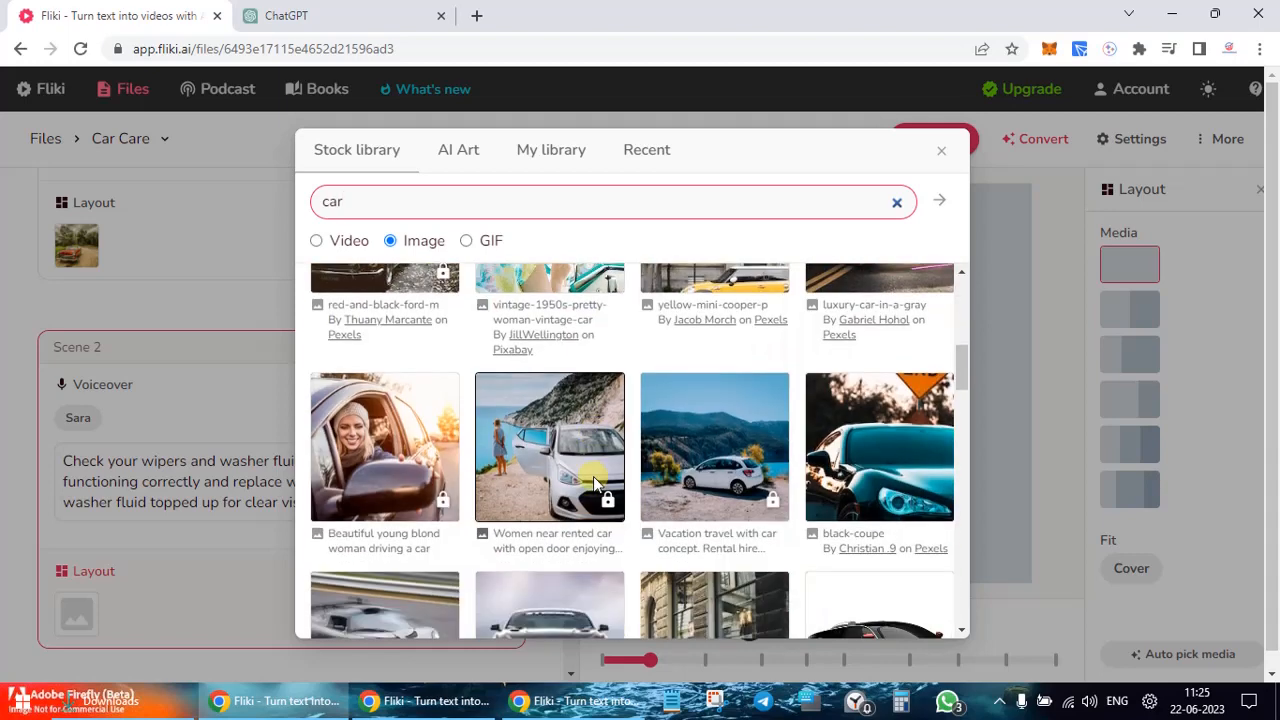
scroll(593, 482, "down", 1)
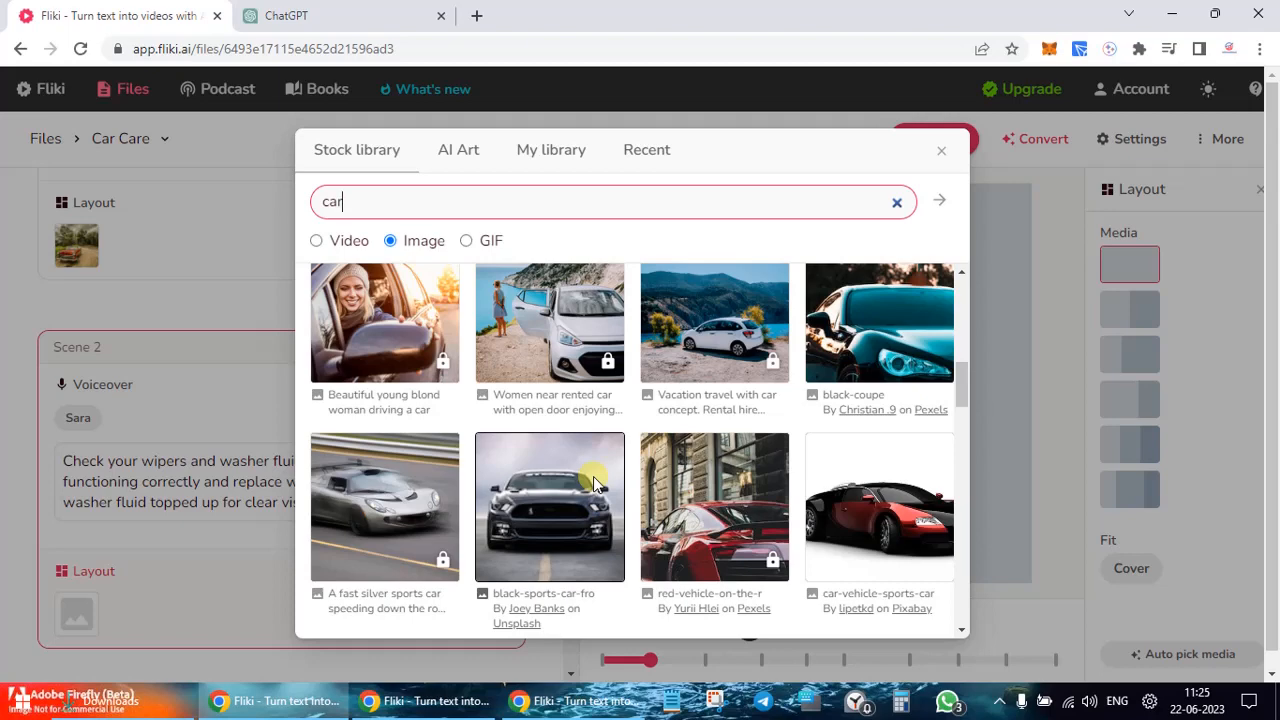
scroll(771, 391, "down", 2)
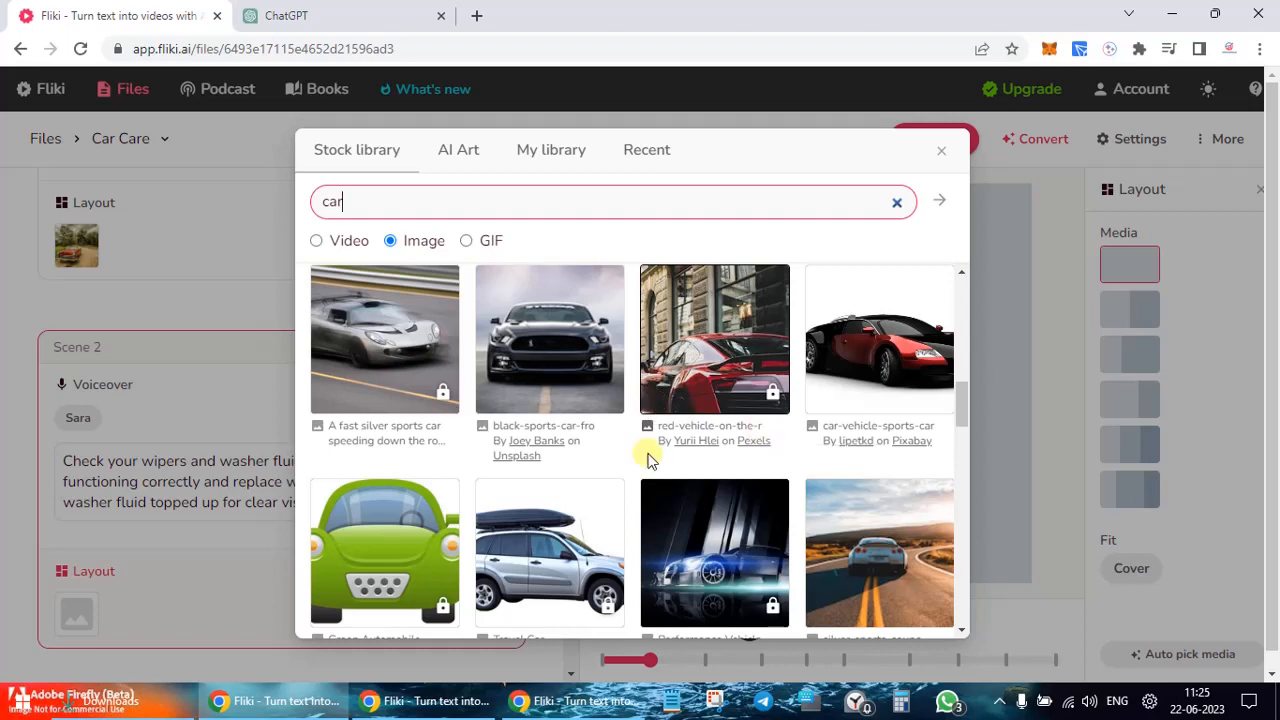
scroll(648, 459, "up", 1)
scroll(648, 459, "up", 6)
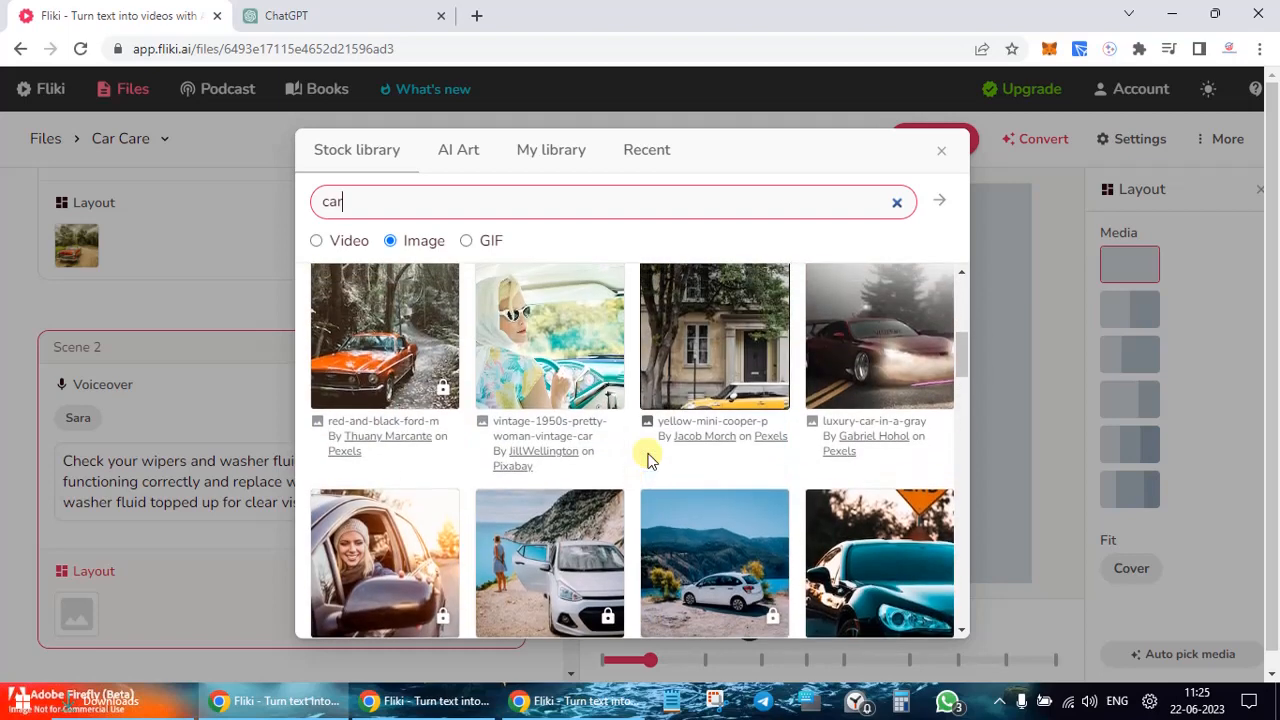
scroll(648, 453, "up", 1)
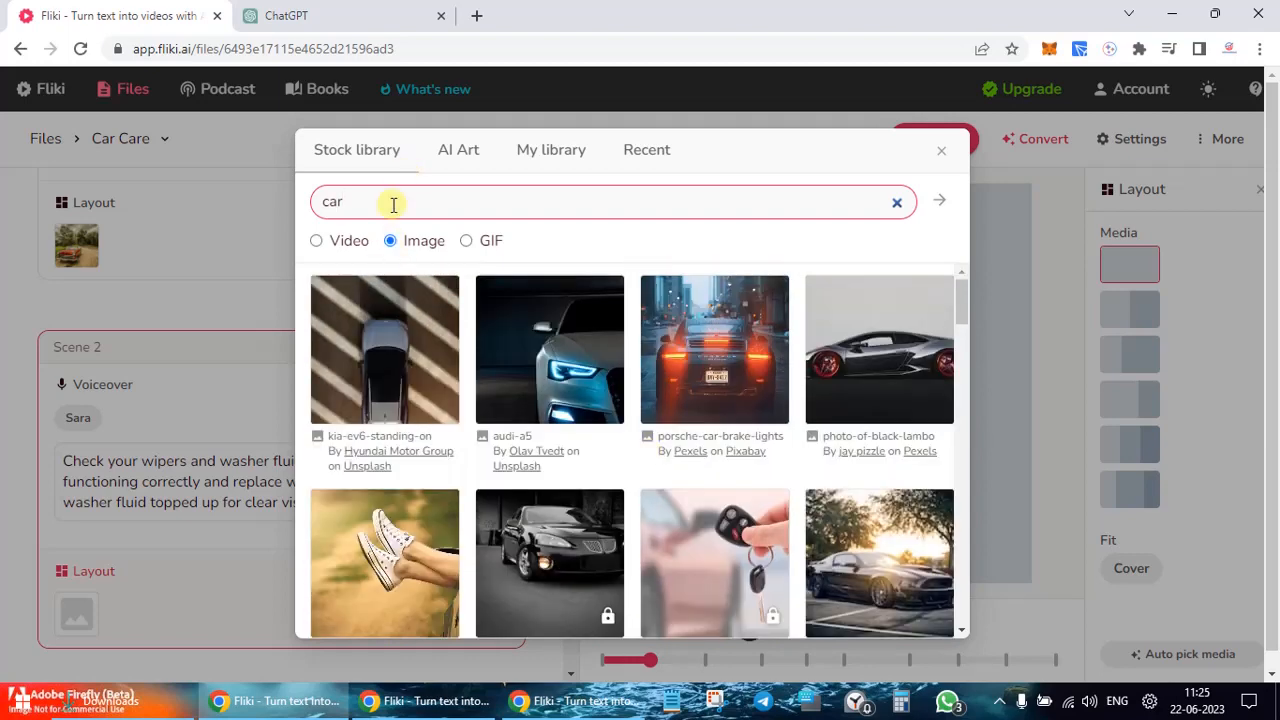
Step: Change the stock image search to 'vintage car'
key("BackSpace")
type("vintage")
key("Return")
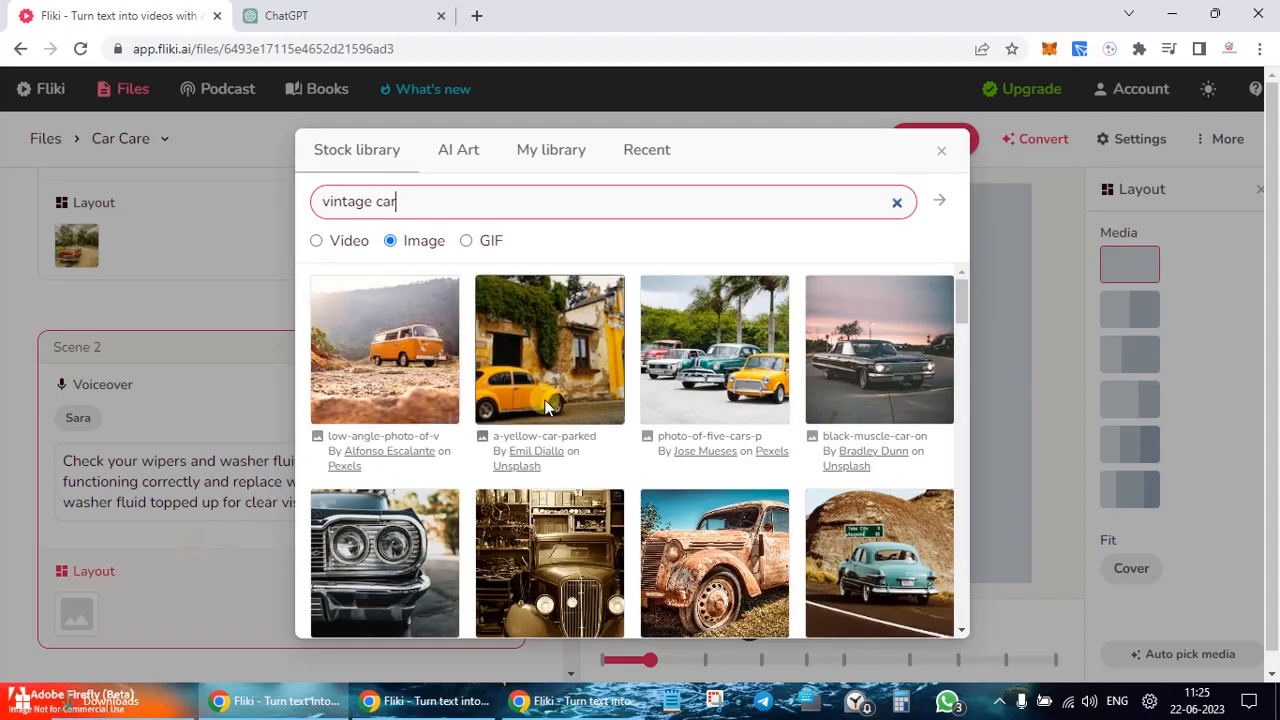
Step: Pick the red 65-mustang-london photo from the results as Scene 2's image
scroll(755, 383, "down", 2)
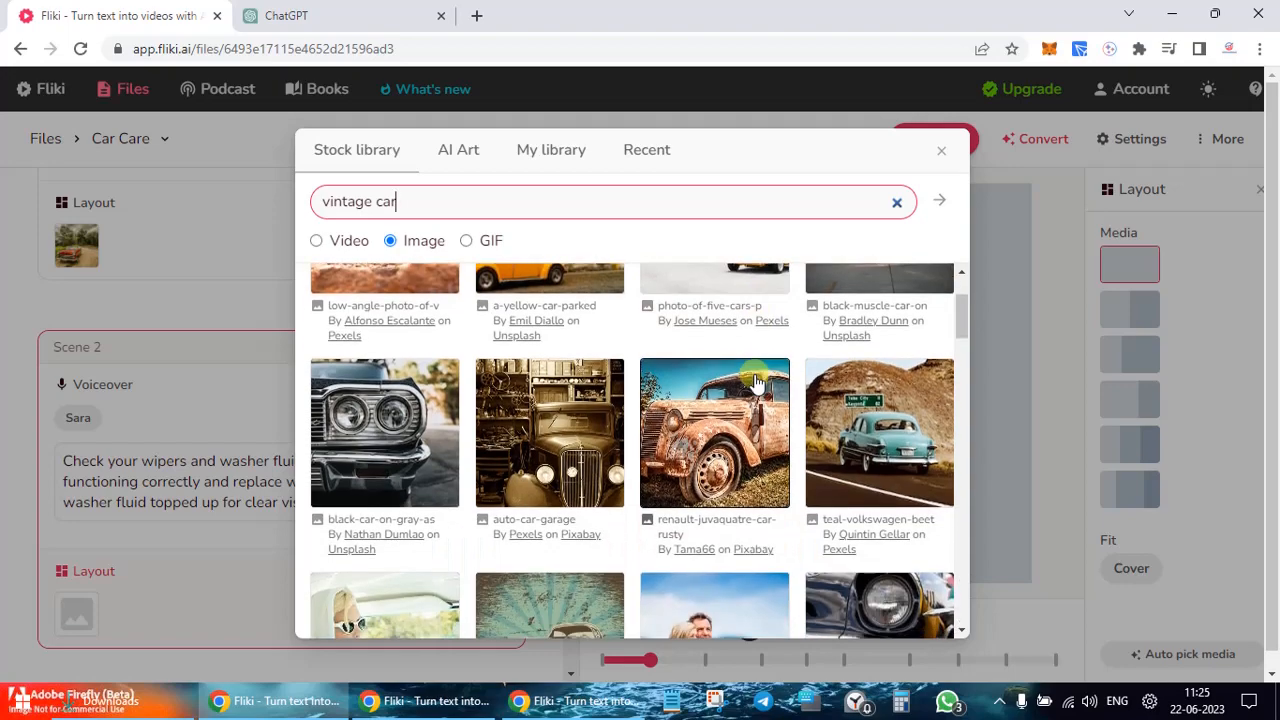
scroll(525, 478, "down", 1)
scroll(640, 534, "down", 2)
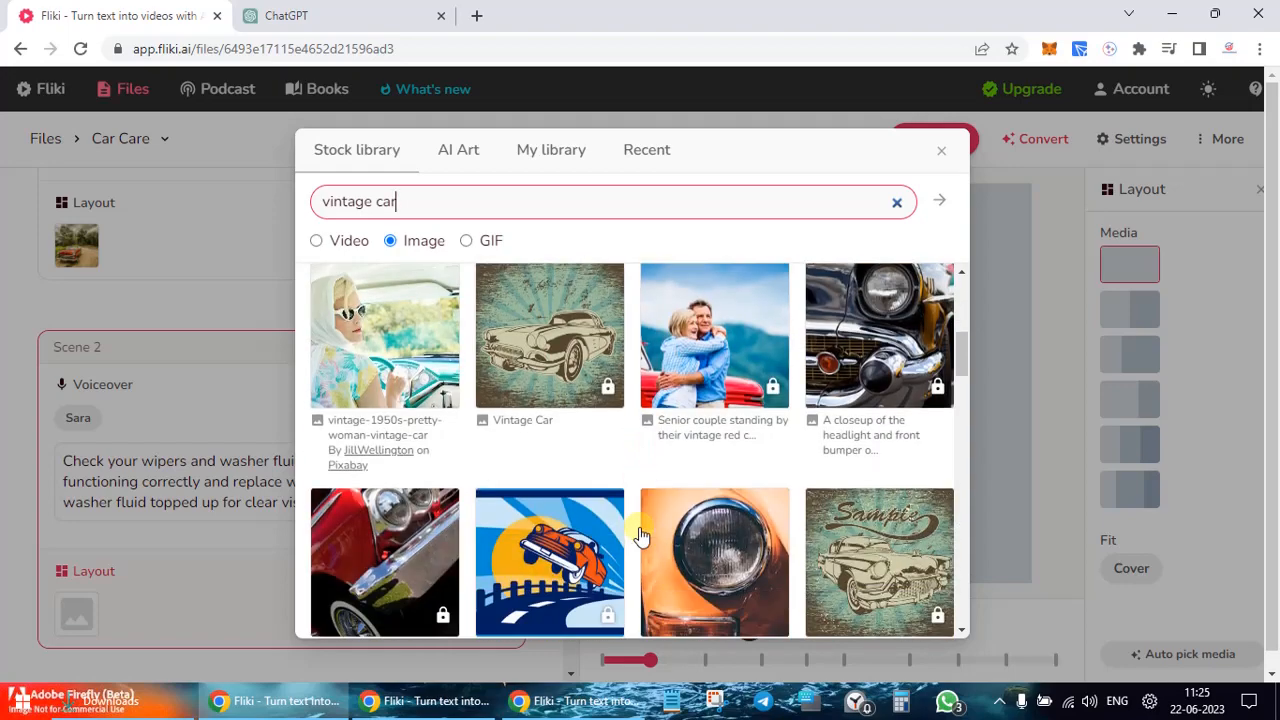
scroll(641, 535, "down", 2)
scroll(641, 535, "down", 2)
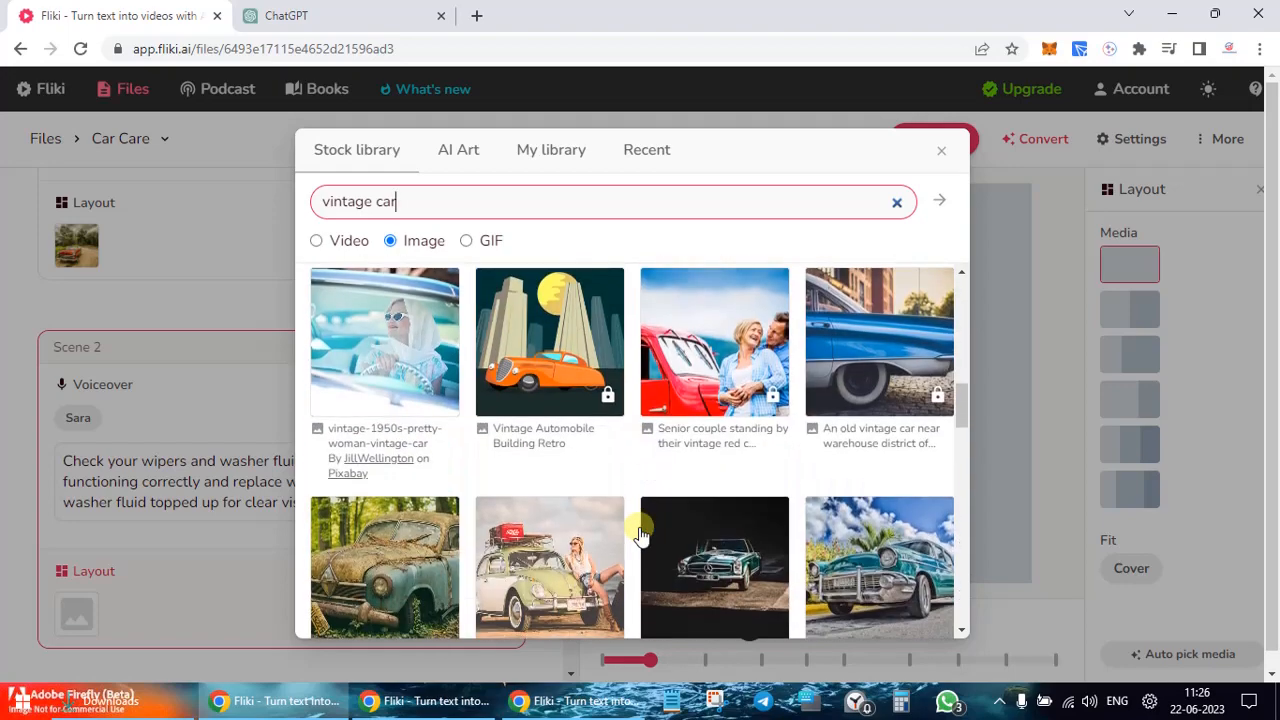
scroll(641, 535, "down", 2)
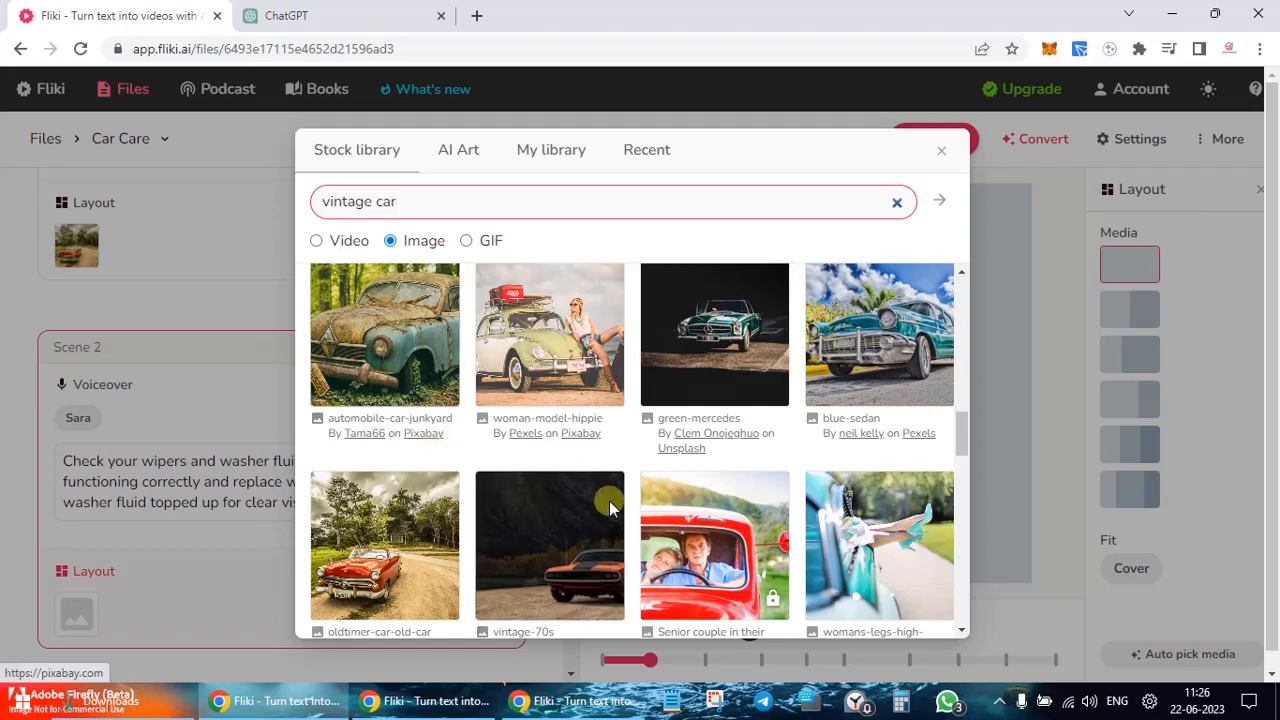
scroll(609, 503, "down", 2)
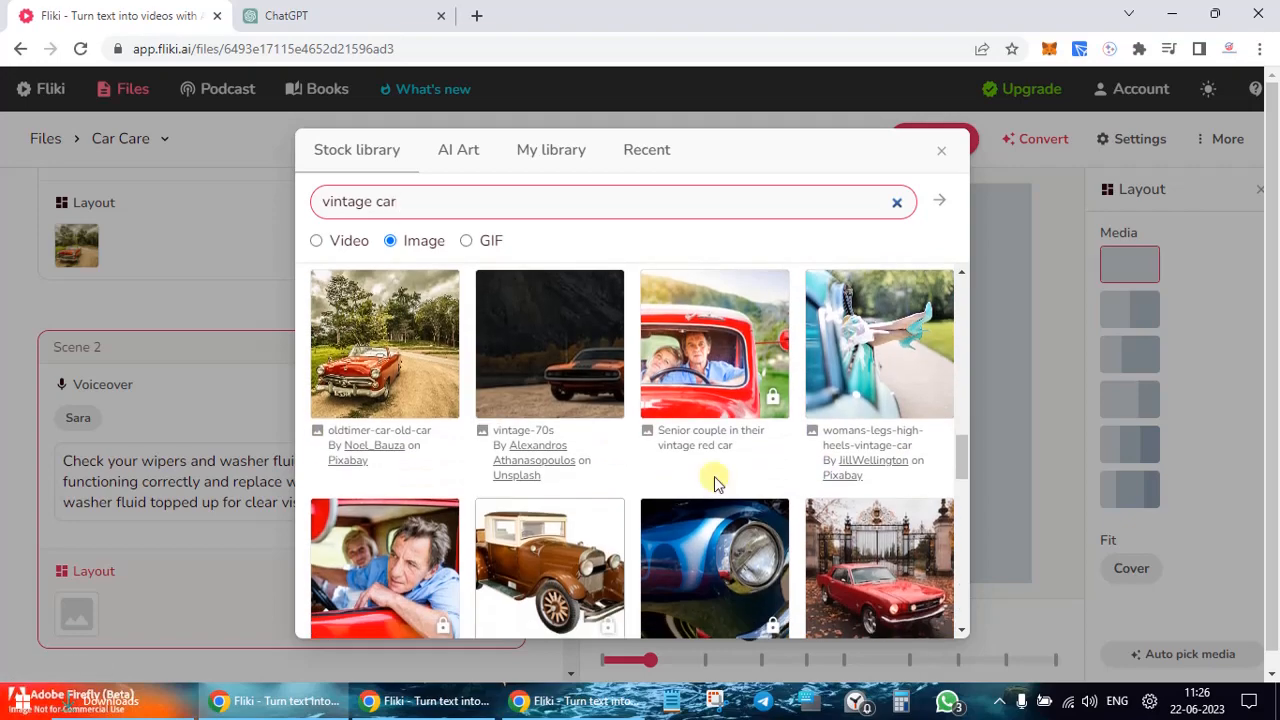
scroll(714, 480, "down", 3)
scroll(714, 482, "up", 1)
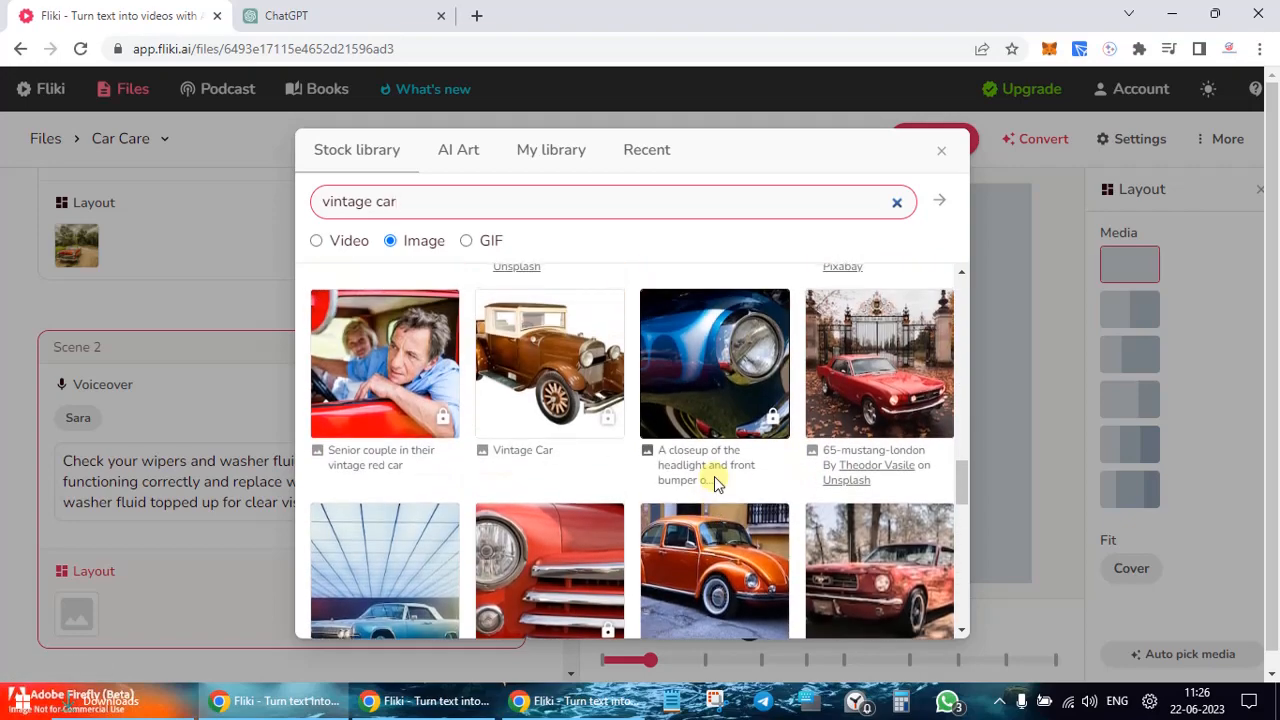
scroll(714, 476, "up", 1)
left_click(876, 465)
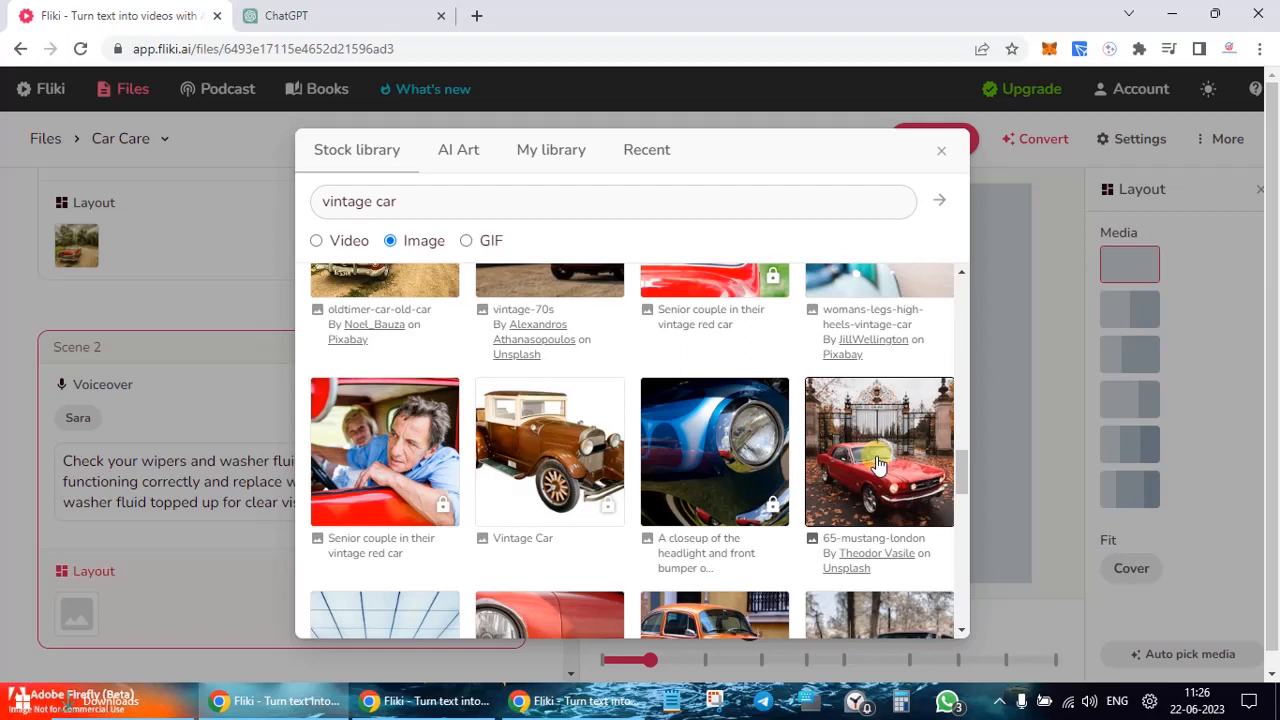
left_click(876, 465)
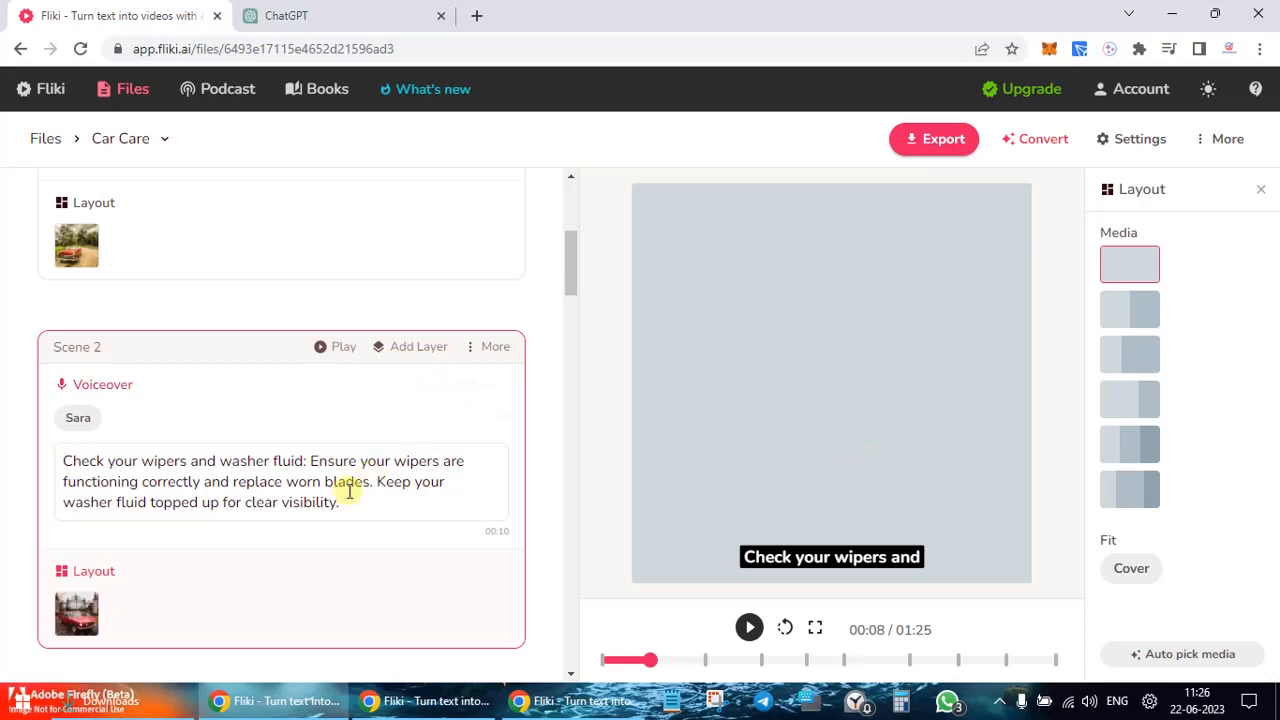
Step: Search the stock still images for 'car' to choose Scene 3's media
scroll(349, 491, "down", 2)
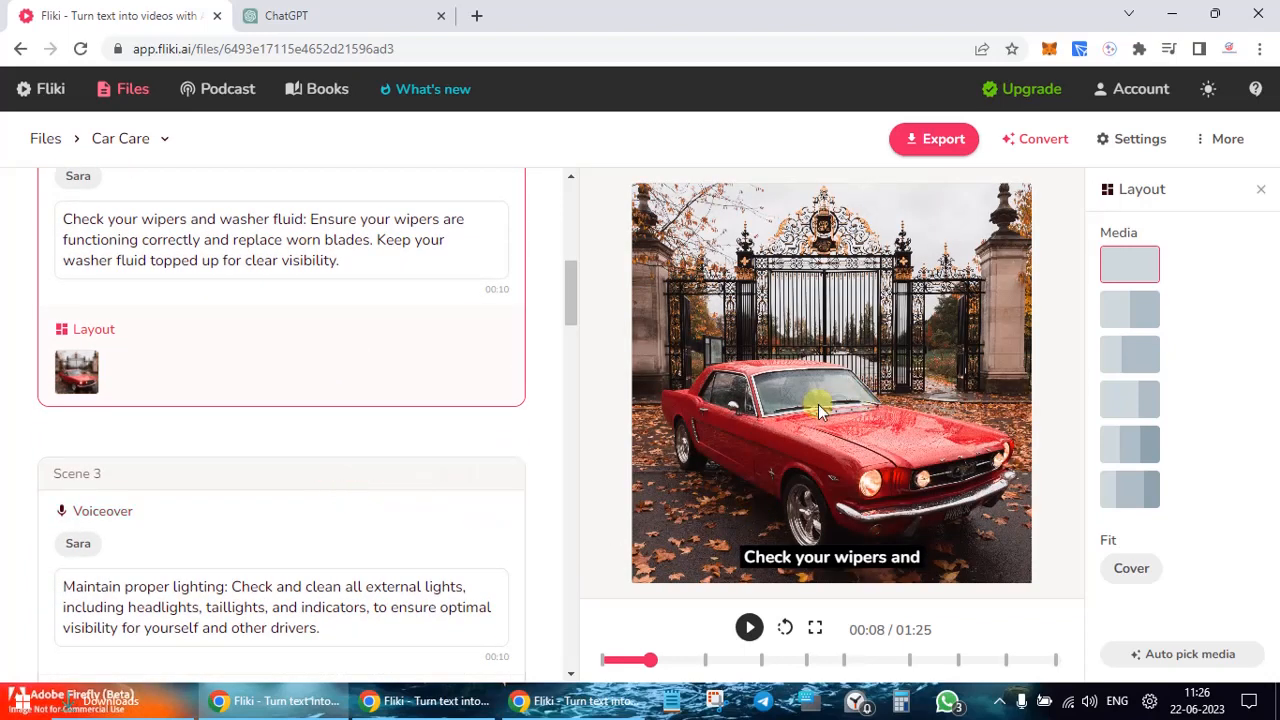
scroll(377, 457, "down", 20)
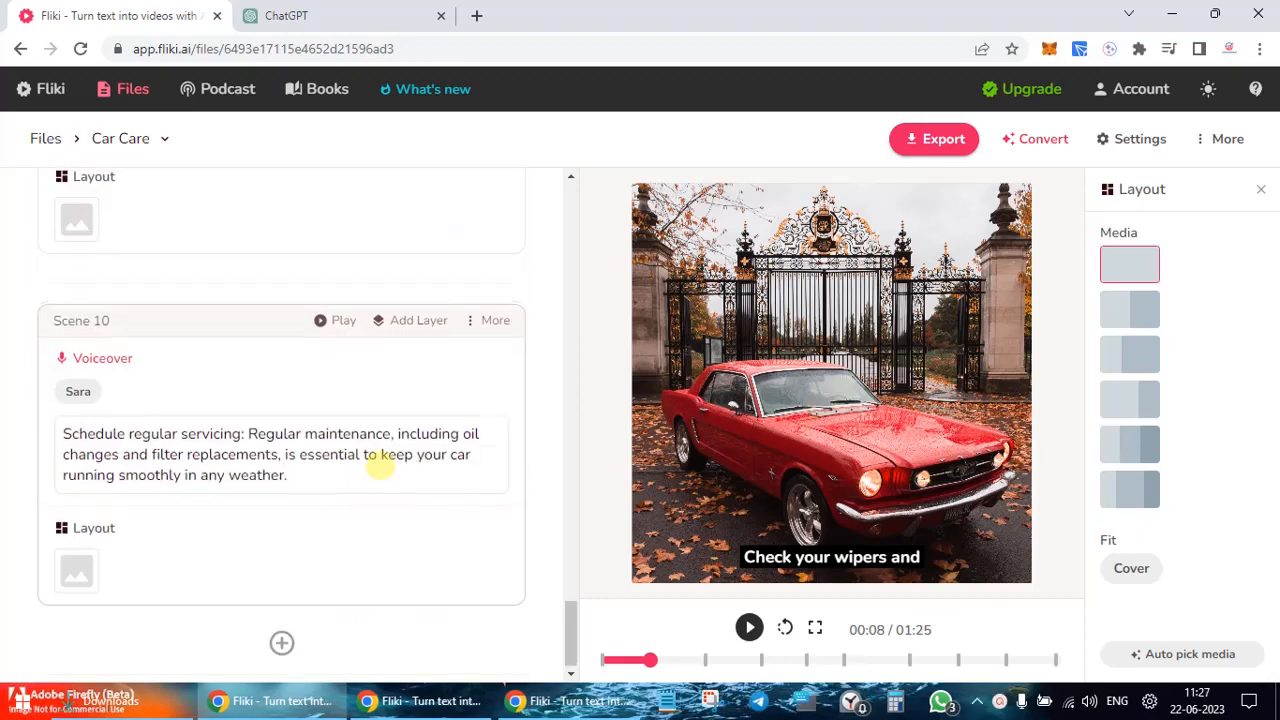
scroll(377, 457, "up", 12)
scroll(380, 465, "up", 15)
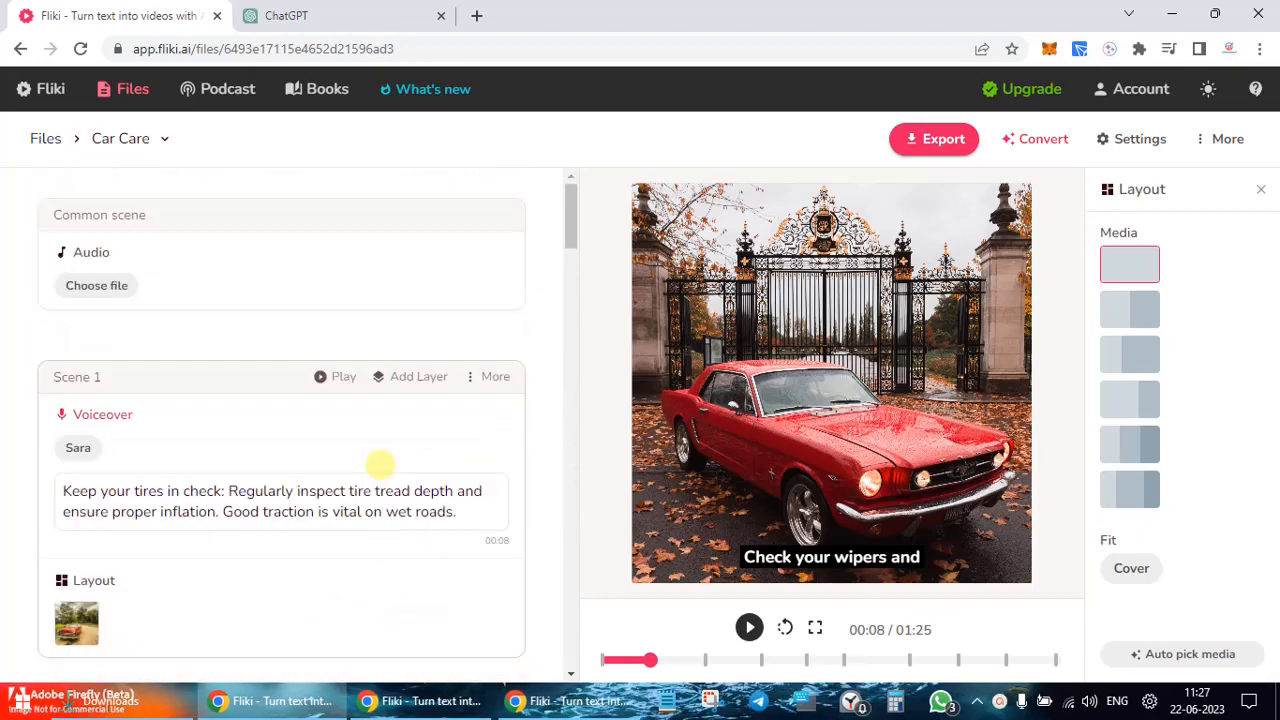
scroll(380, 465, "down", 4)
scroll(380, 465, "down", 3)
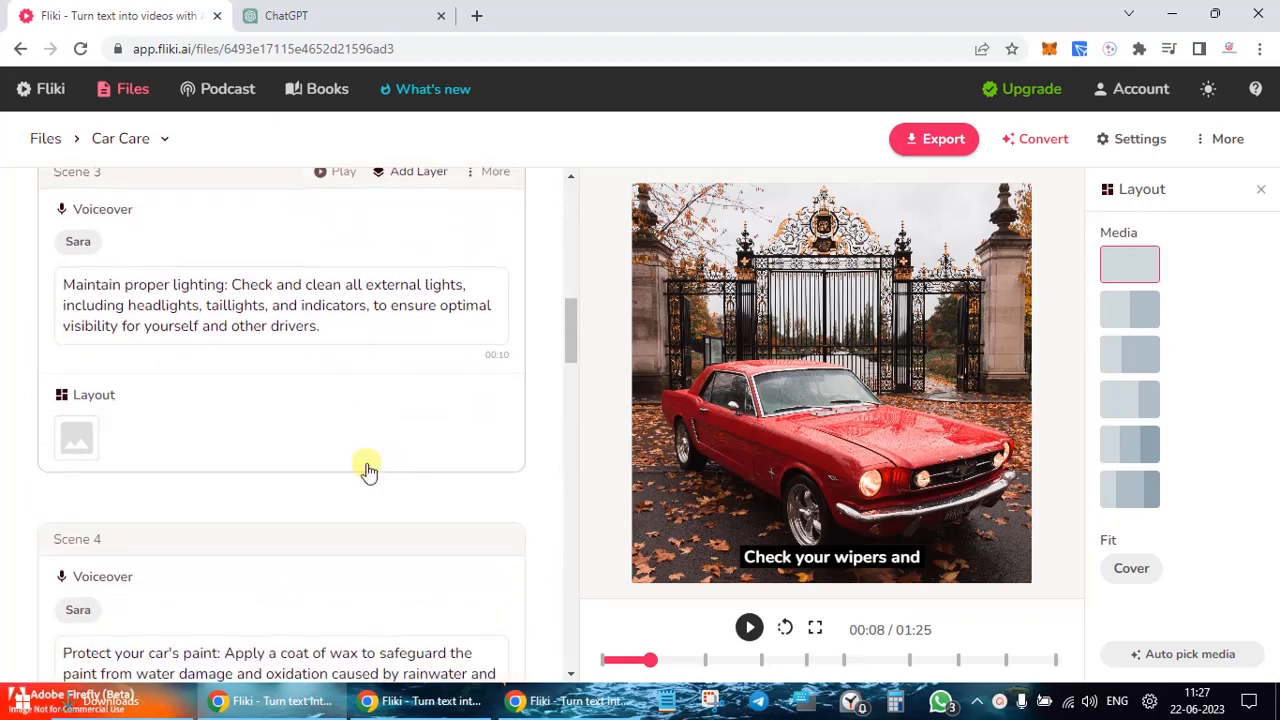
left_click(77, 430)
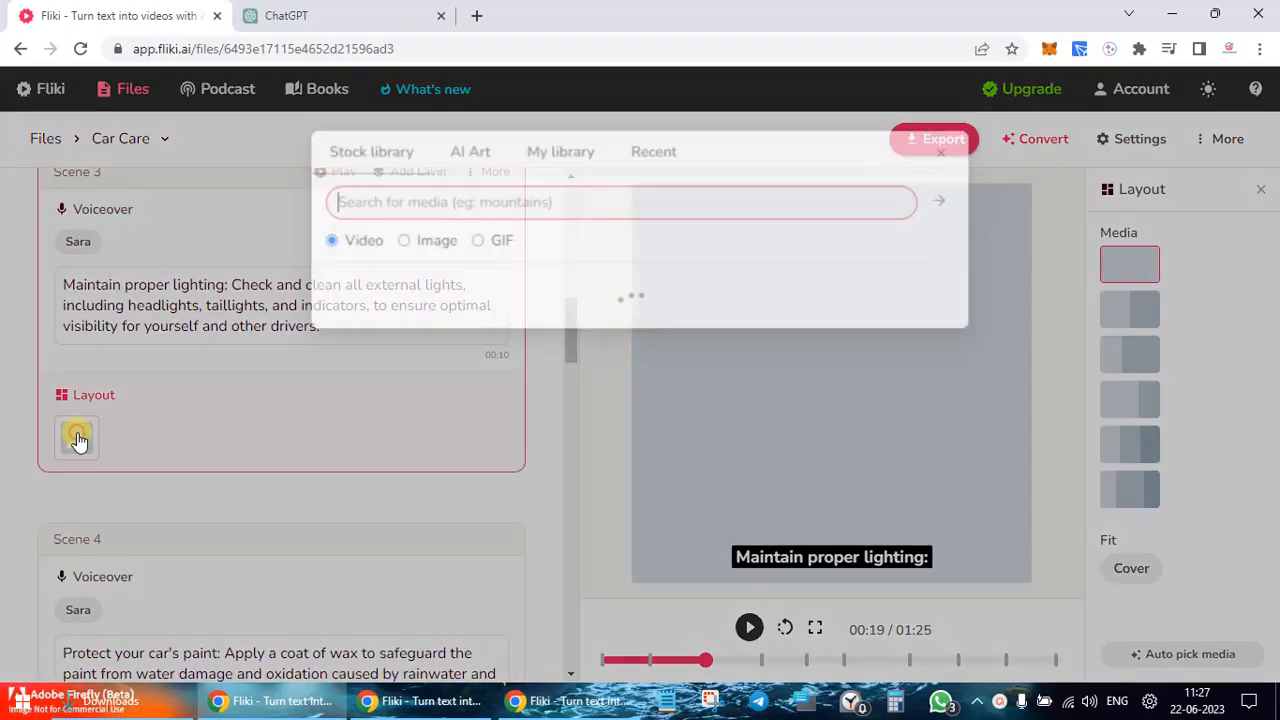
left_click(438, 244)
left_click(414, 208)
type("car")
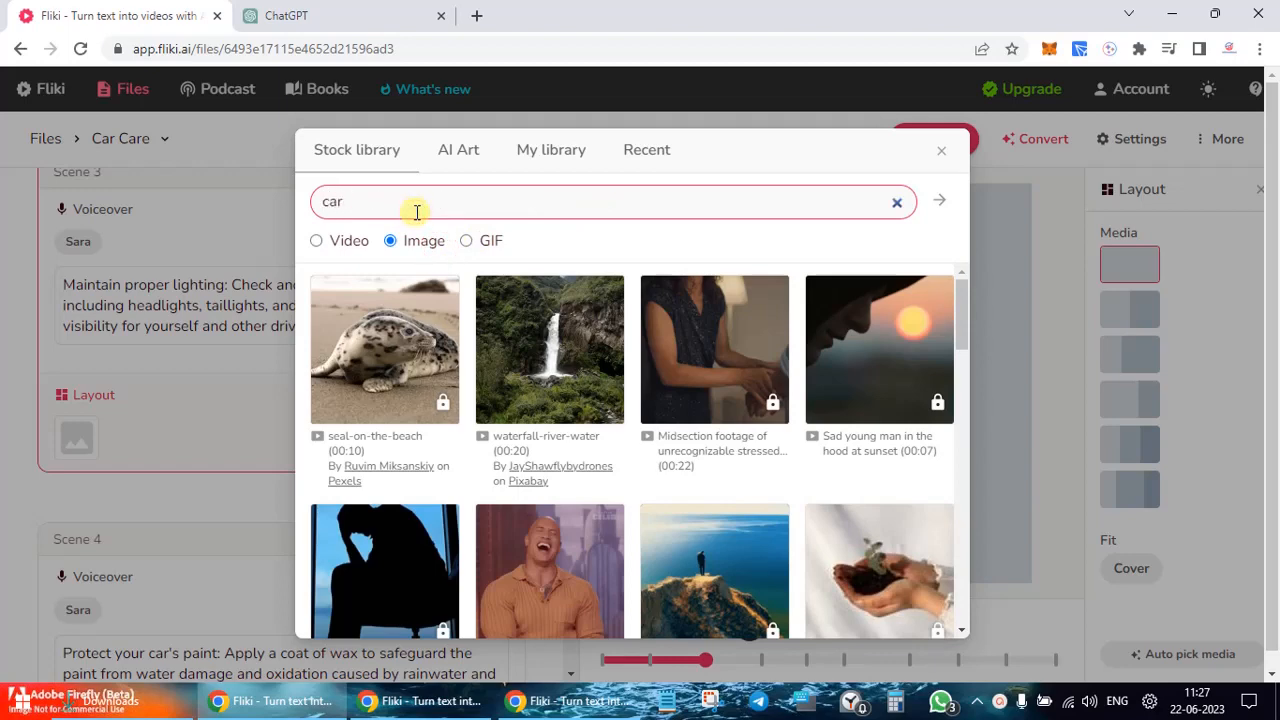
key("Return")
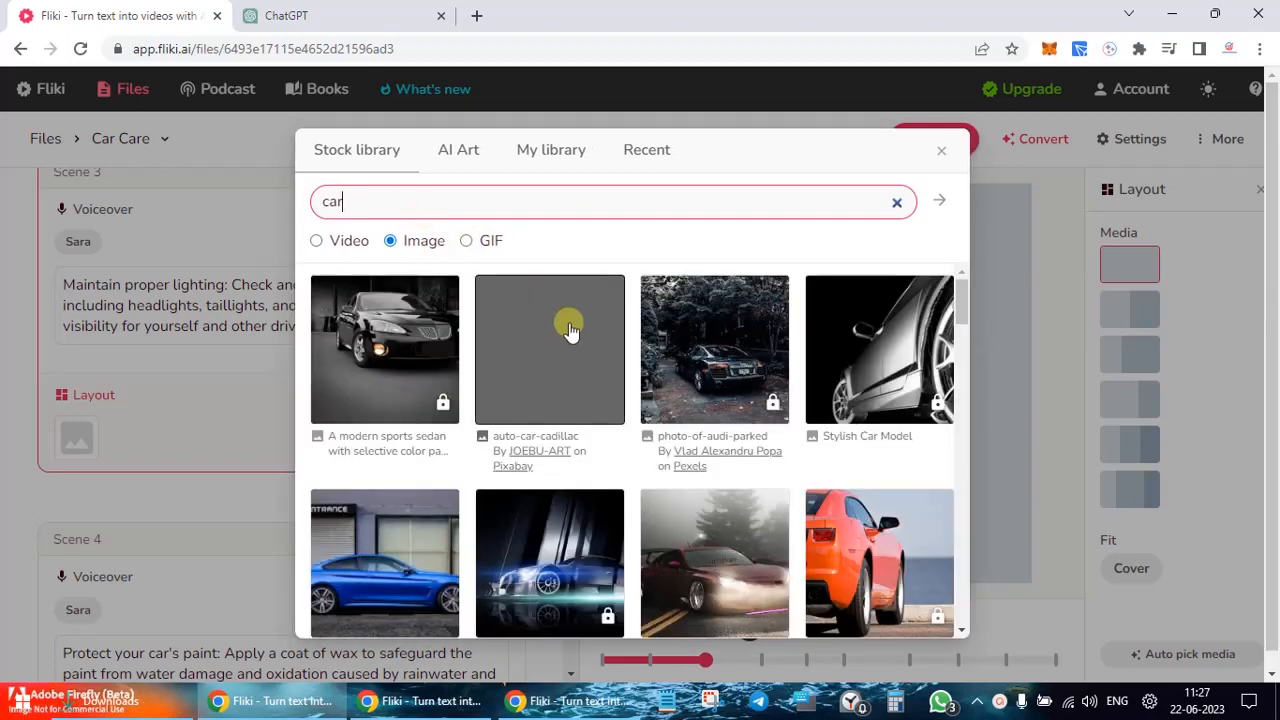
Step: Use the red ford-mustang-car headlight photo as Scene 3's image
scroll(754, 465, "down", 3)
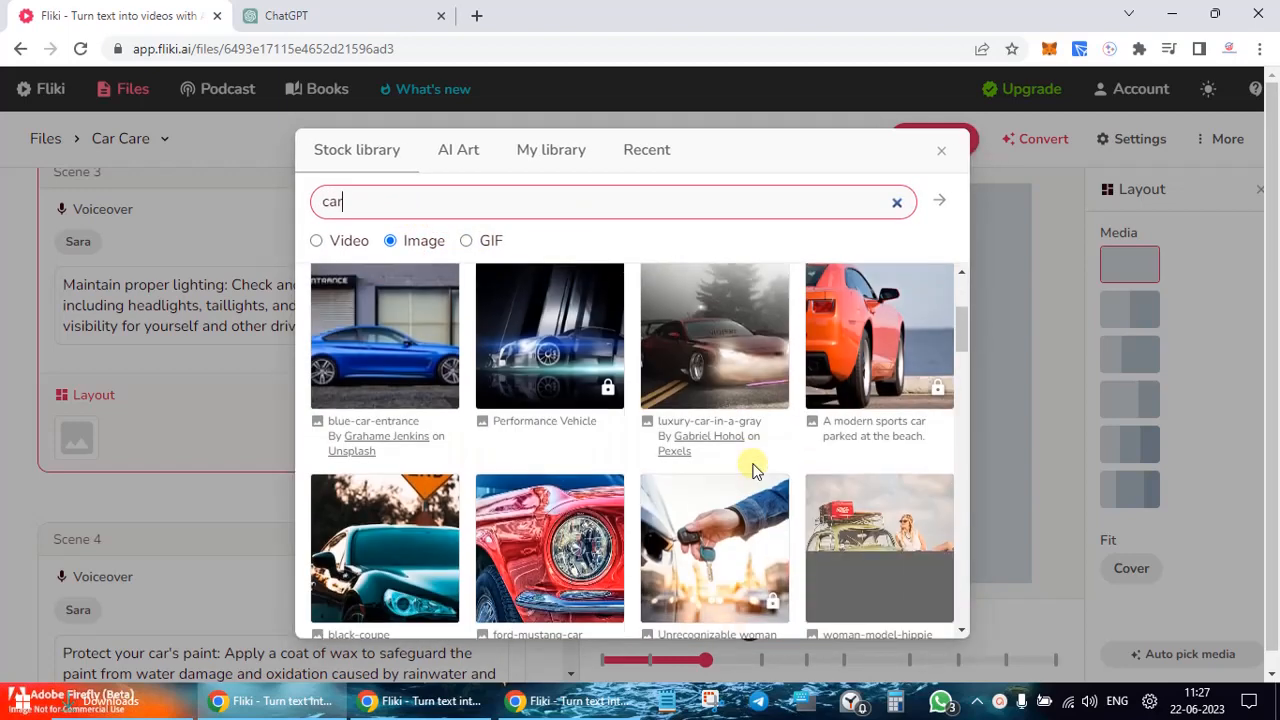
scroll(754, 470, "down", 2)
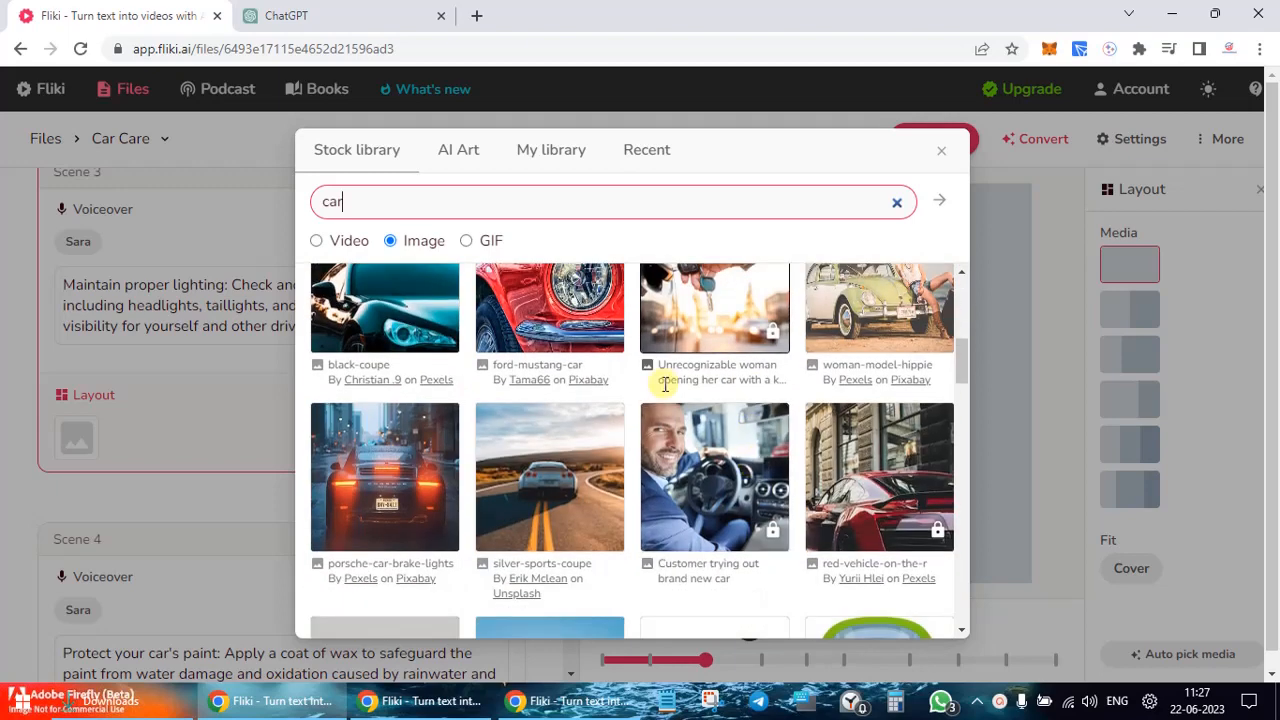
scroll(577, 370, "up", 1)
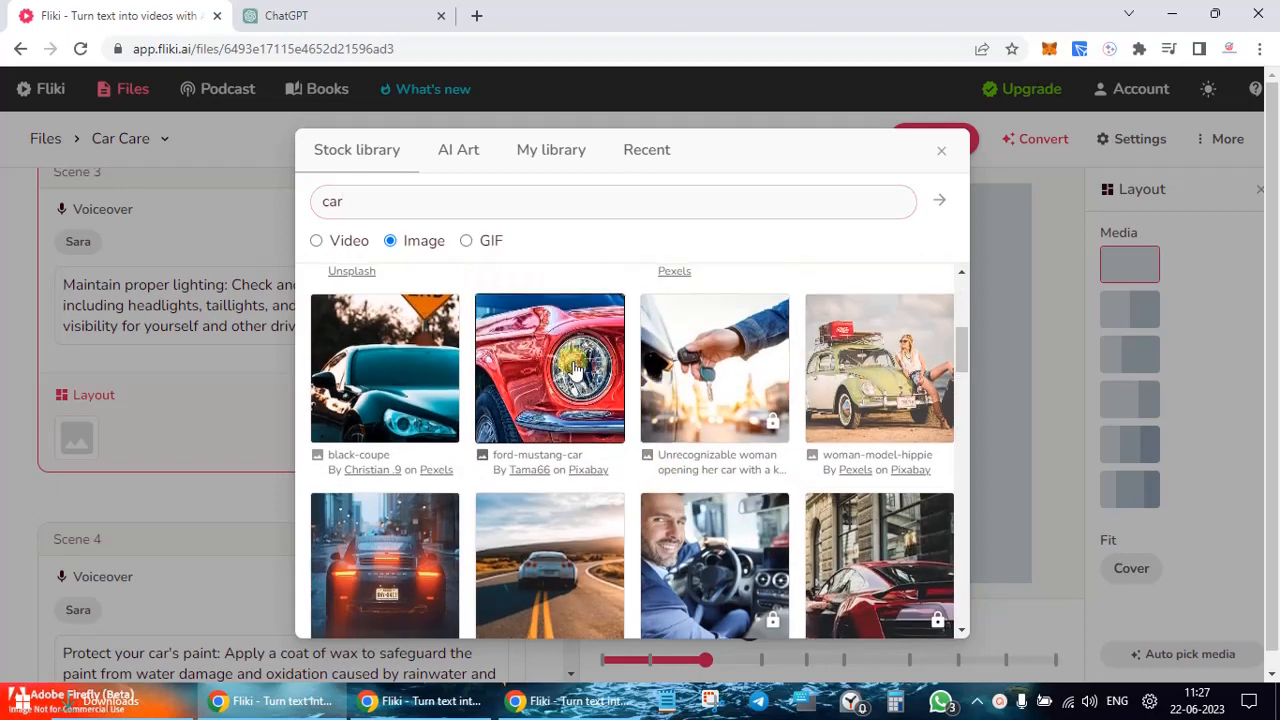
left_click(577, 370)
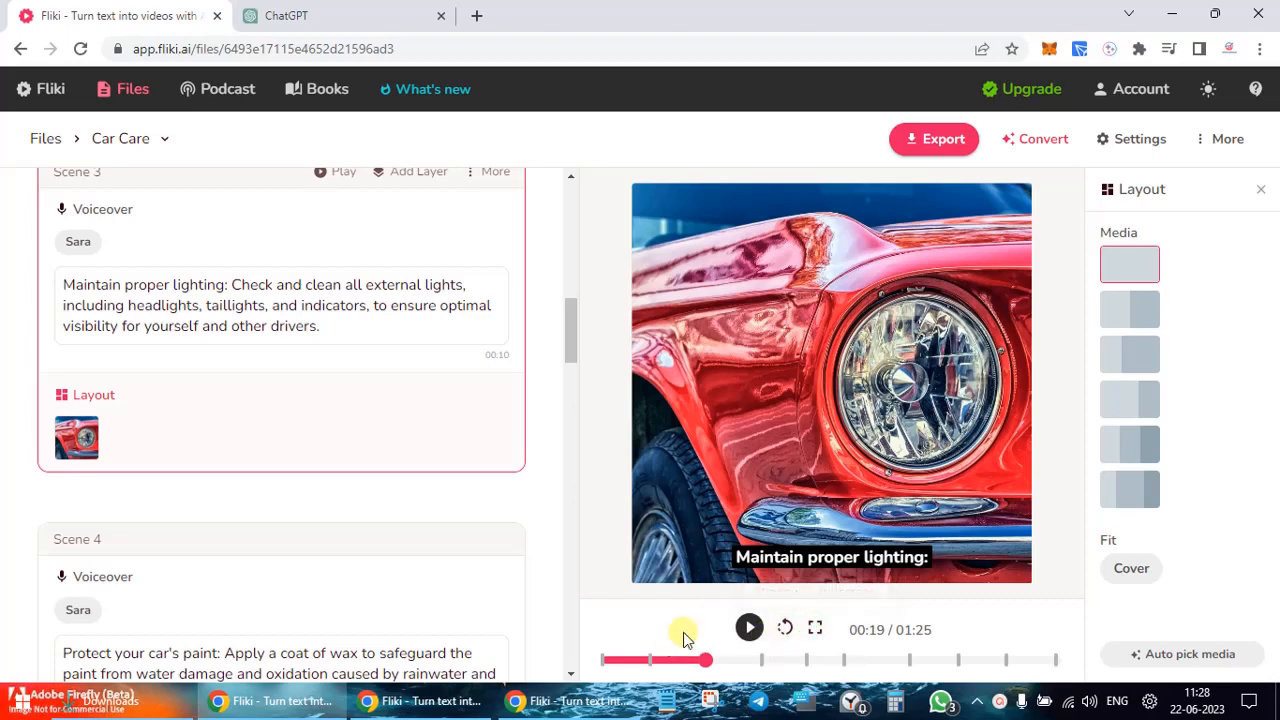
left_click(787, 627)
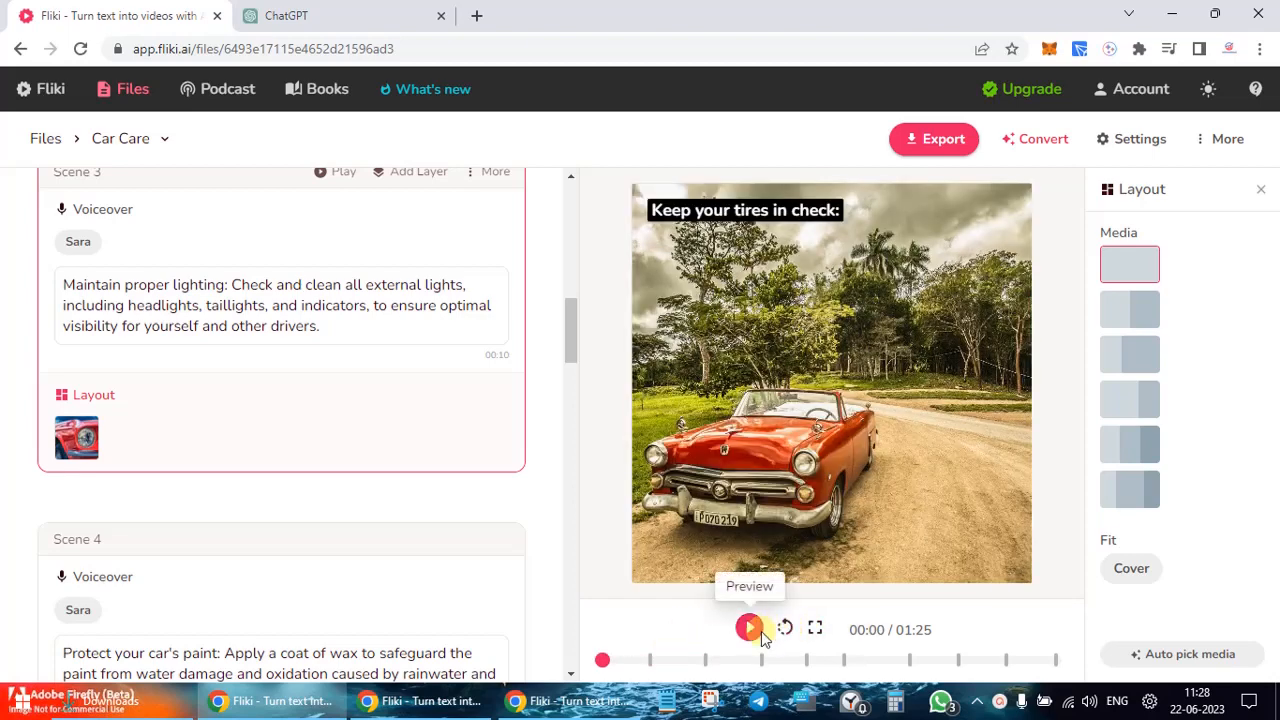
left_click(756, 630)
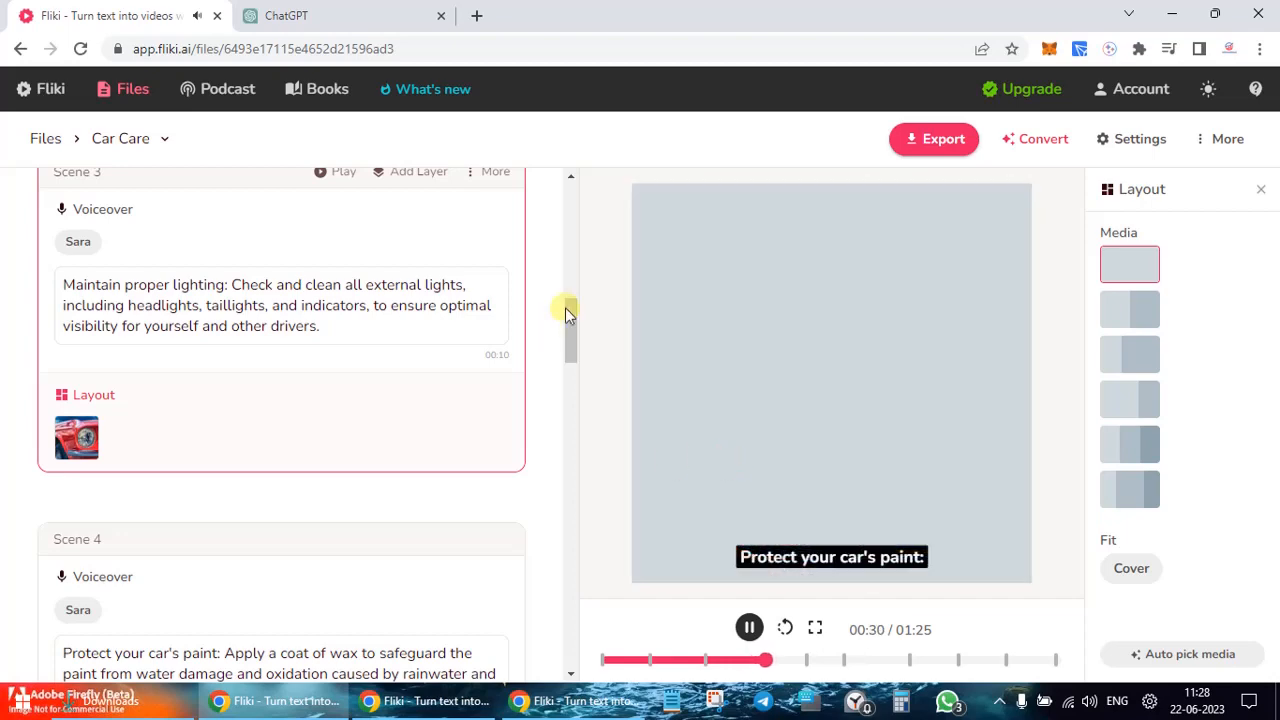
left_click(746, 625)
scroll(437, 460, "up", 10)
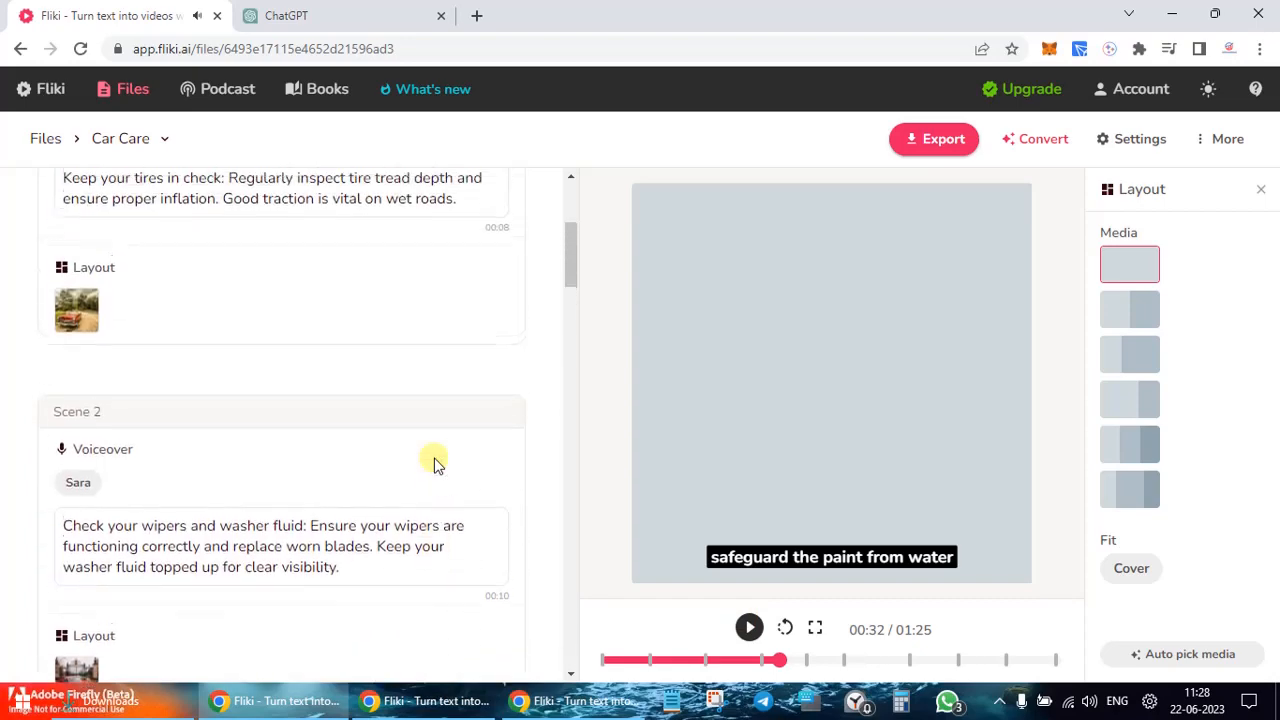
scroll(435, 460, "down", 3)
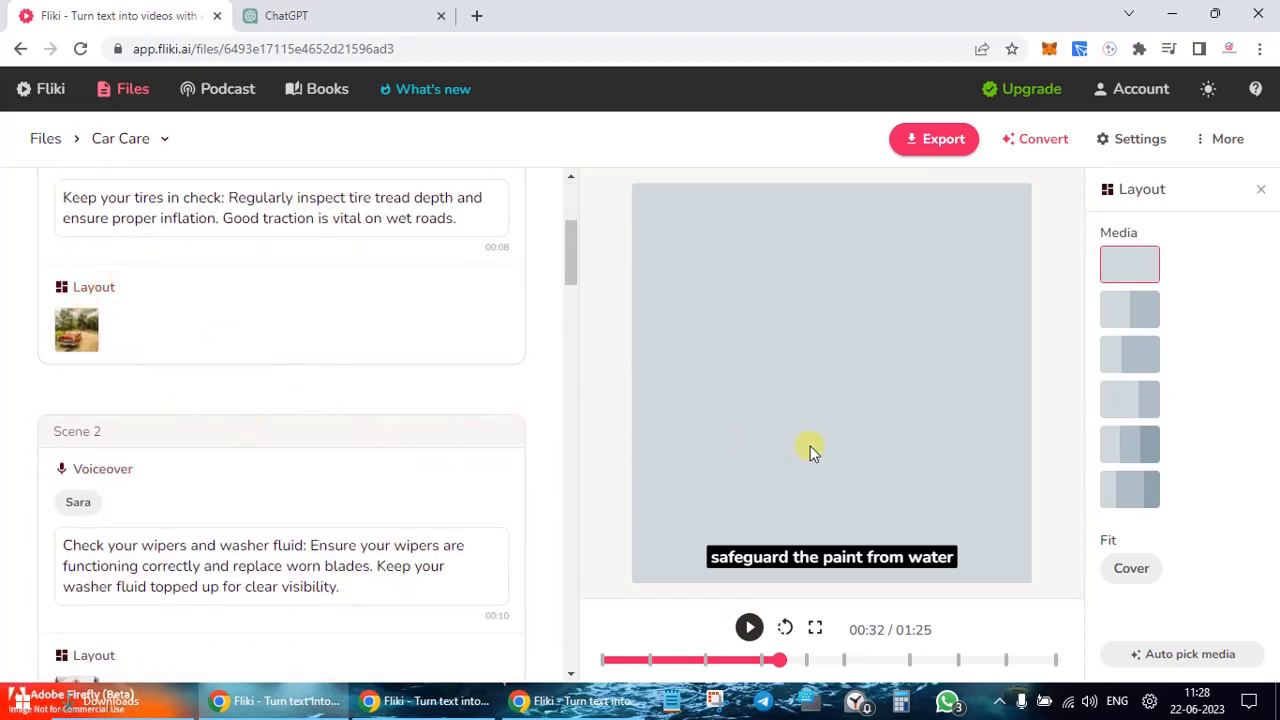
left_click(608, 660)
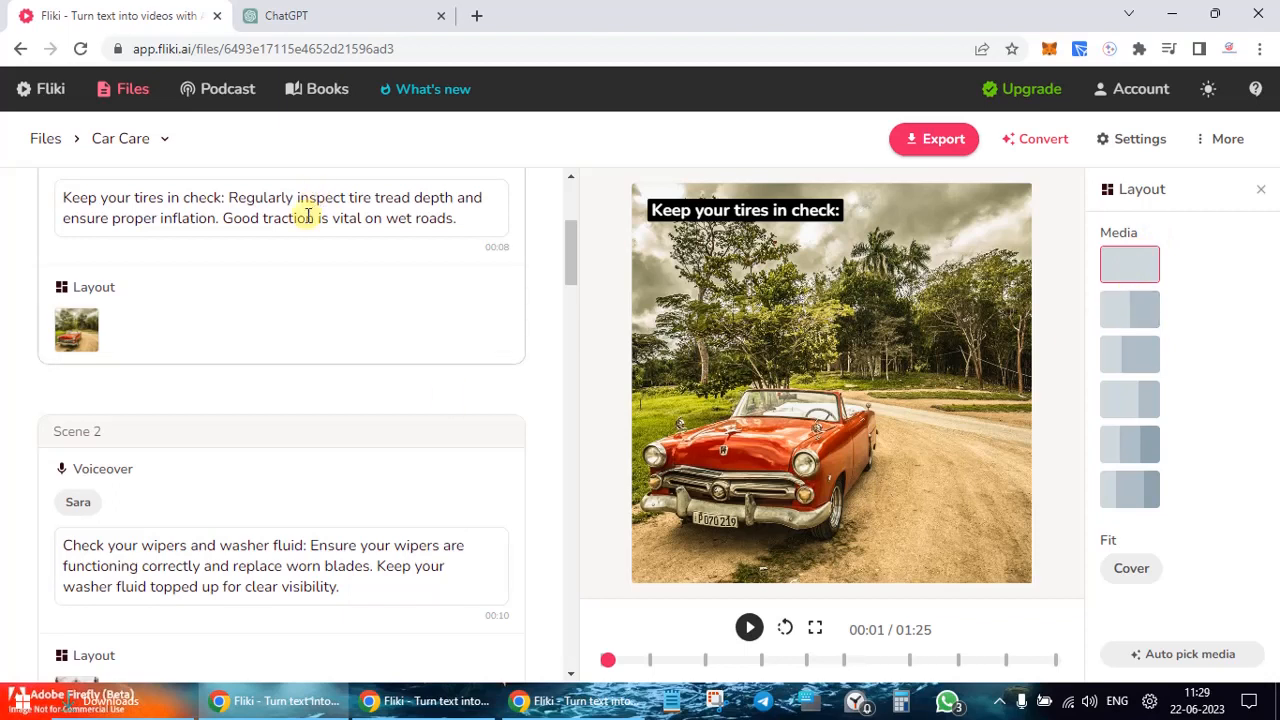
Step: Set Scene 1's subtitle Position to bottom-middle so 'Keep your tires in check:' sits low
scroll(308, 217, "up", 3)
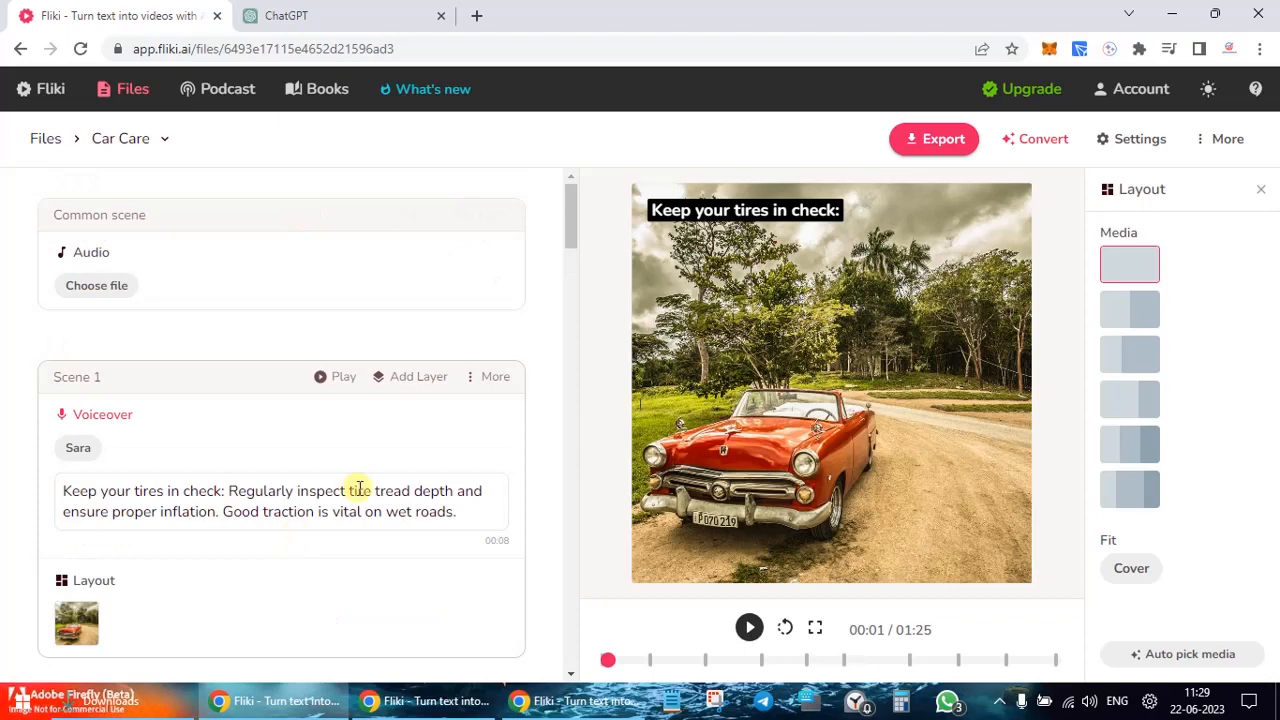
left_click(358, 489)
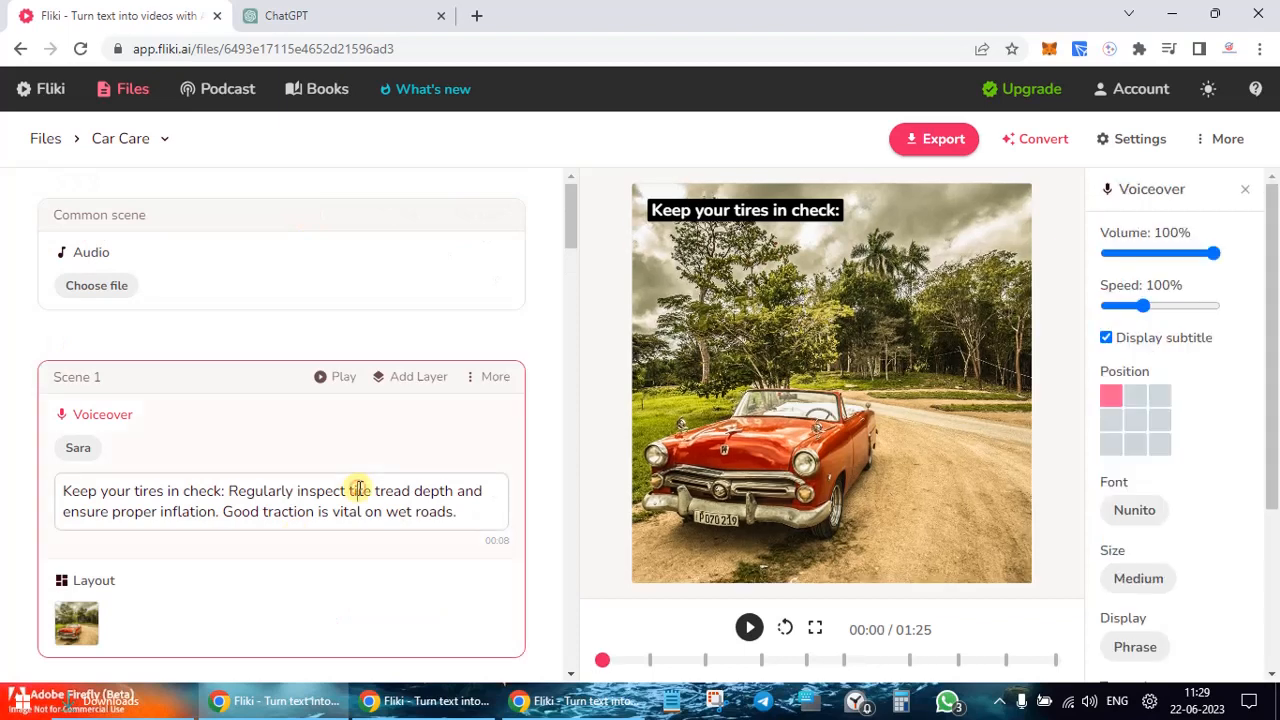
left_click(1135, 444)
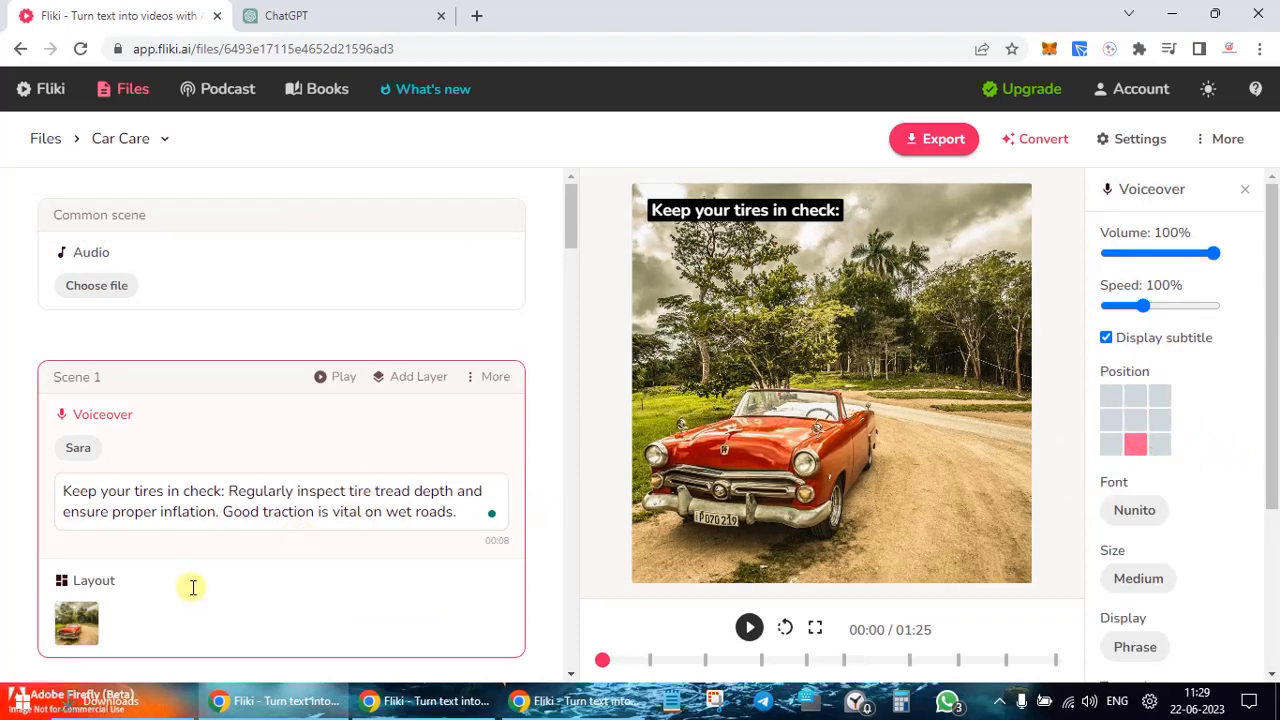
left_click(94, 580)
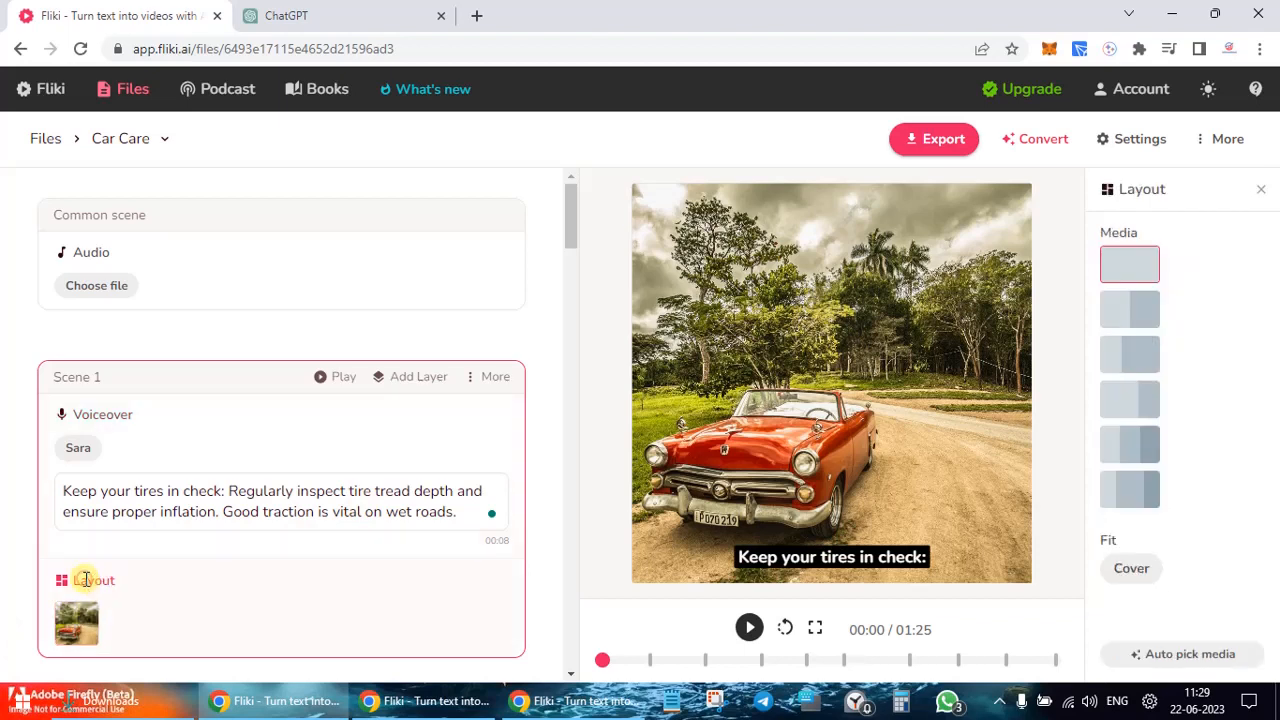
left_click(1137, 318)
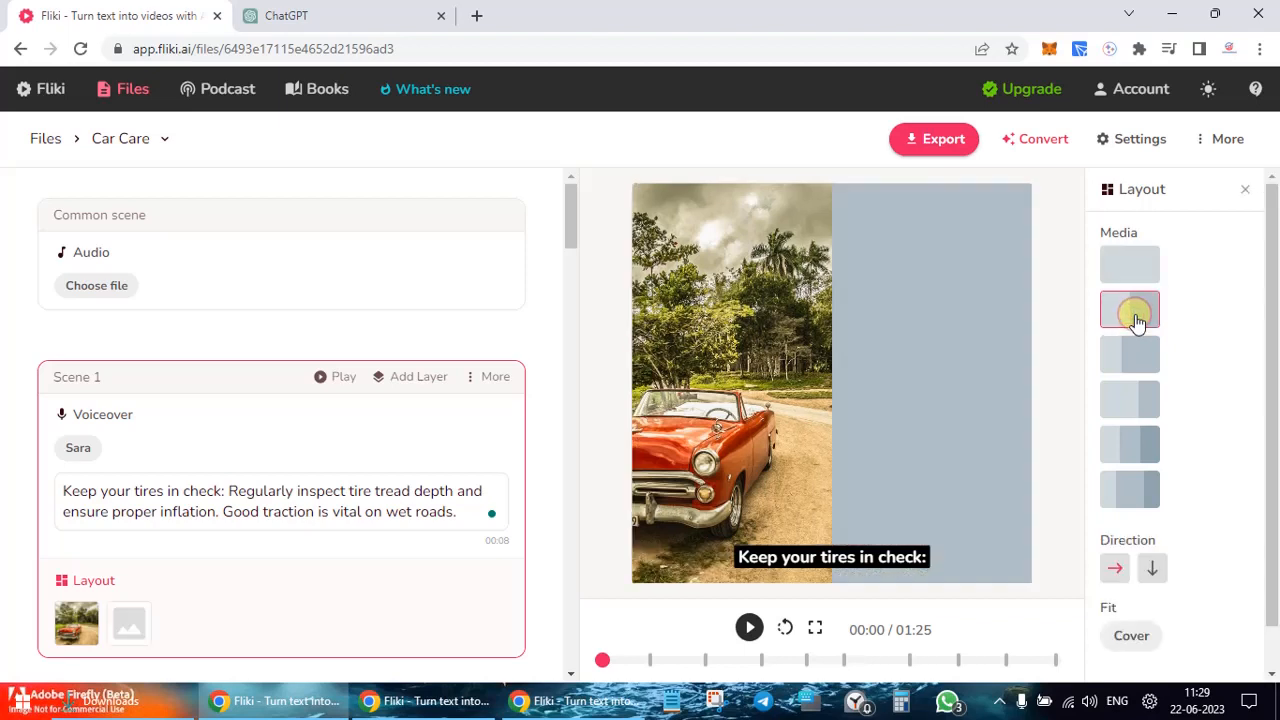
left_click(140, 624)
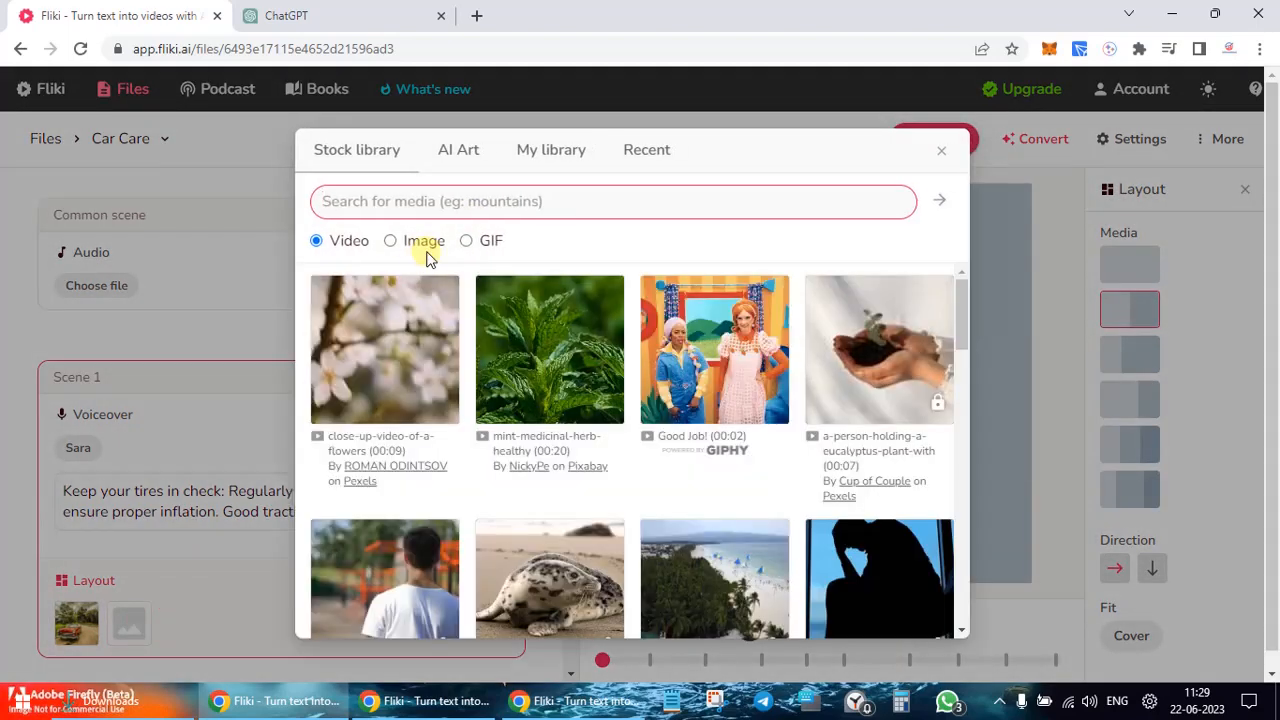
left_click(390, 241)
left_click(443, 202)
type("car")
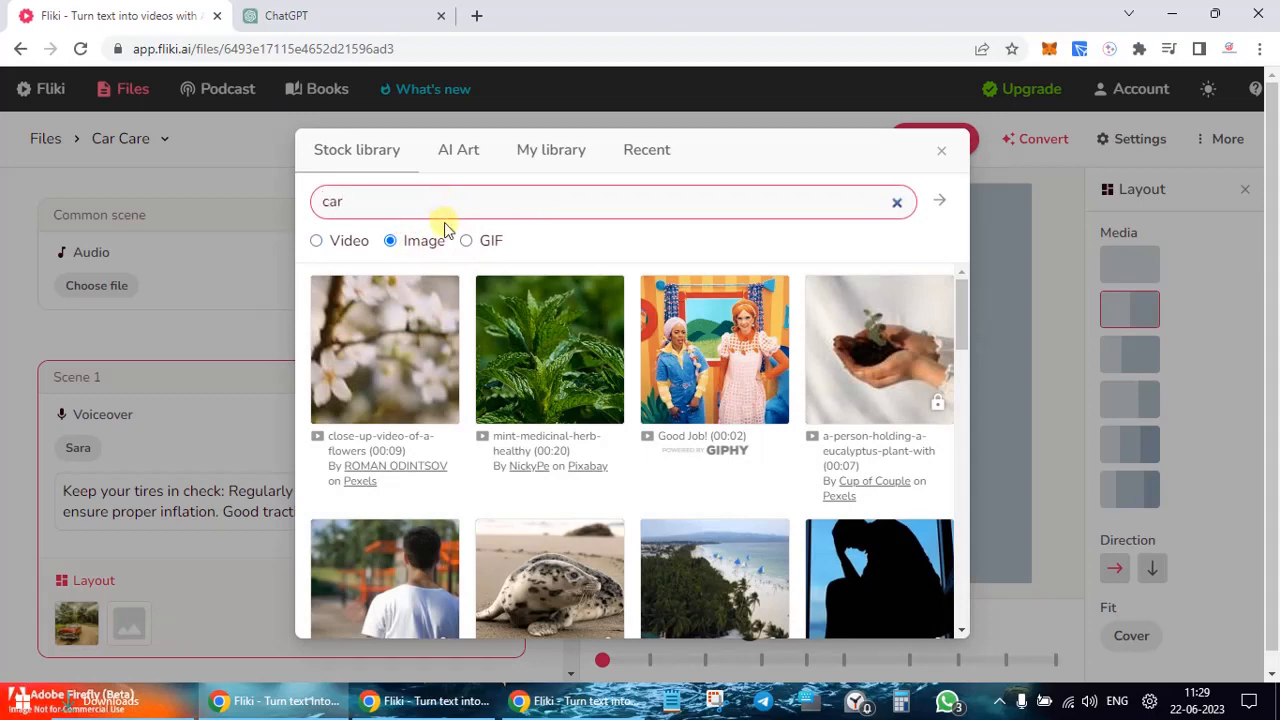
left_click(446, 228)
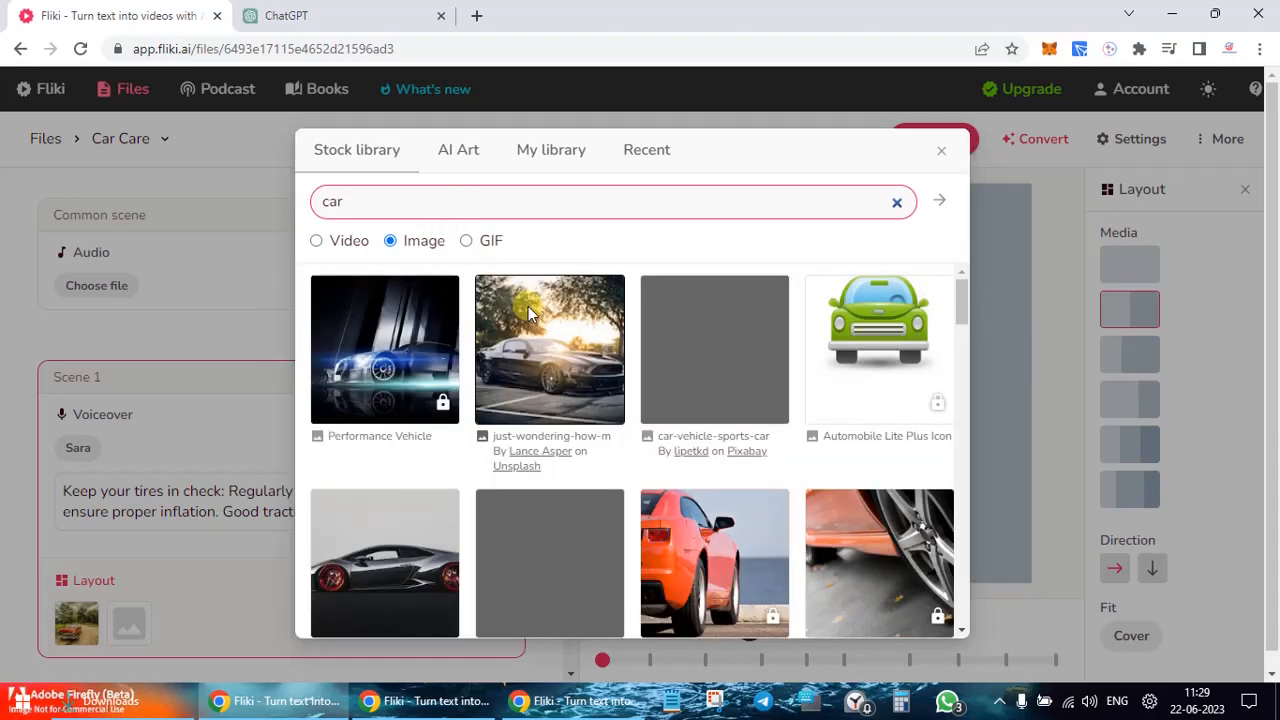
left_click(578, 393)
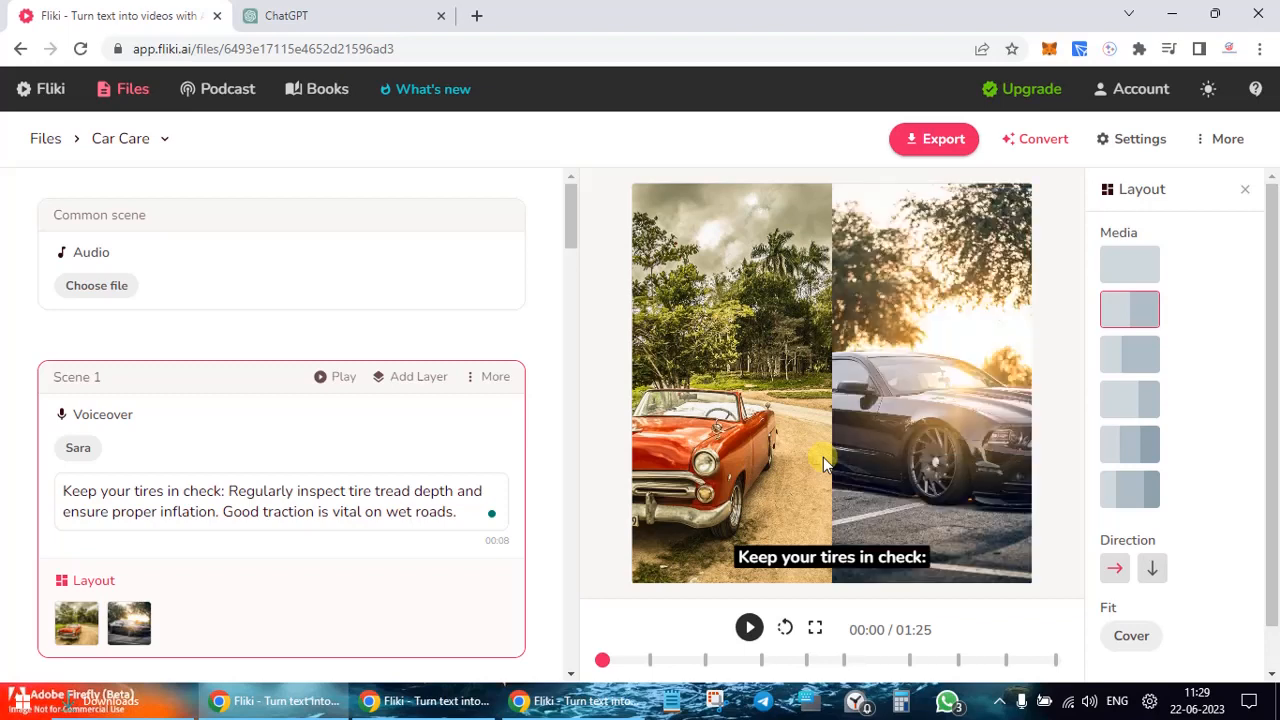
left_click(1130, 369)
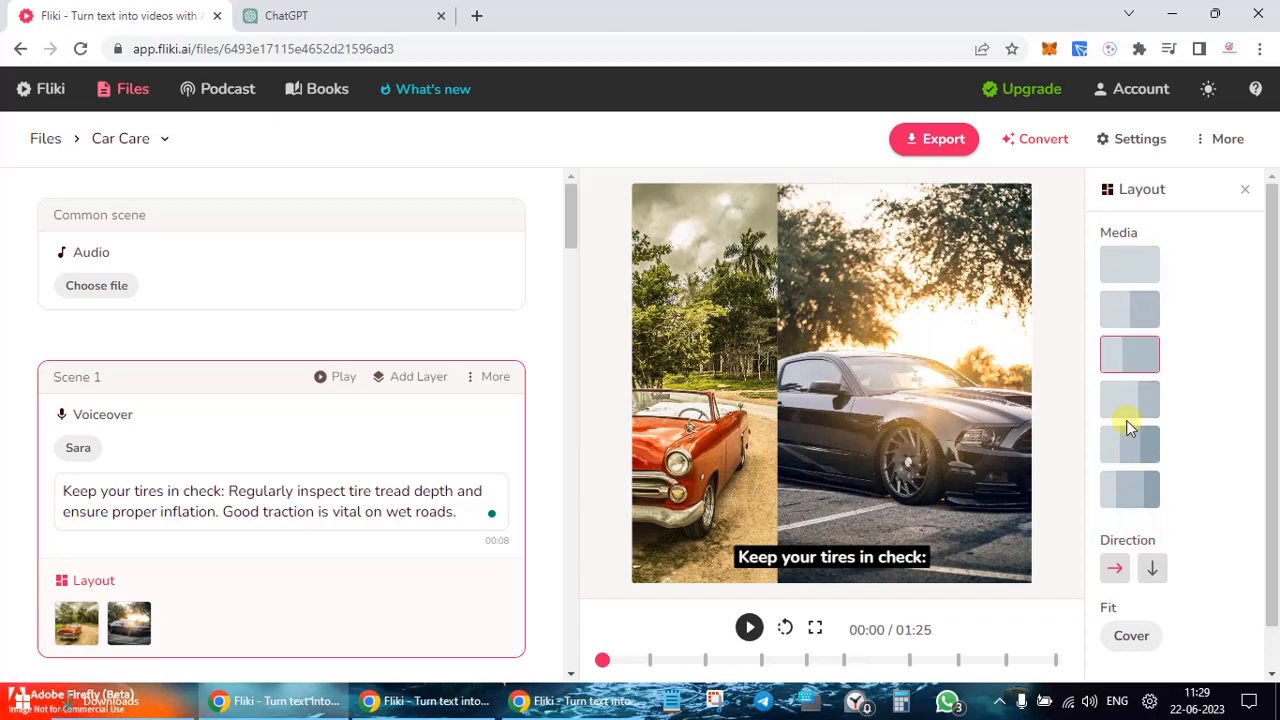
left_click(1155, 569)
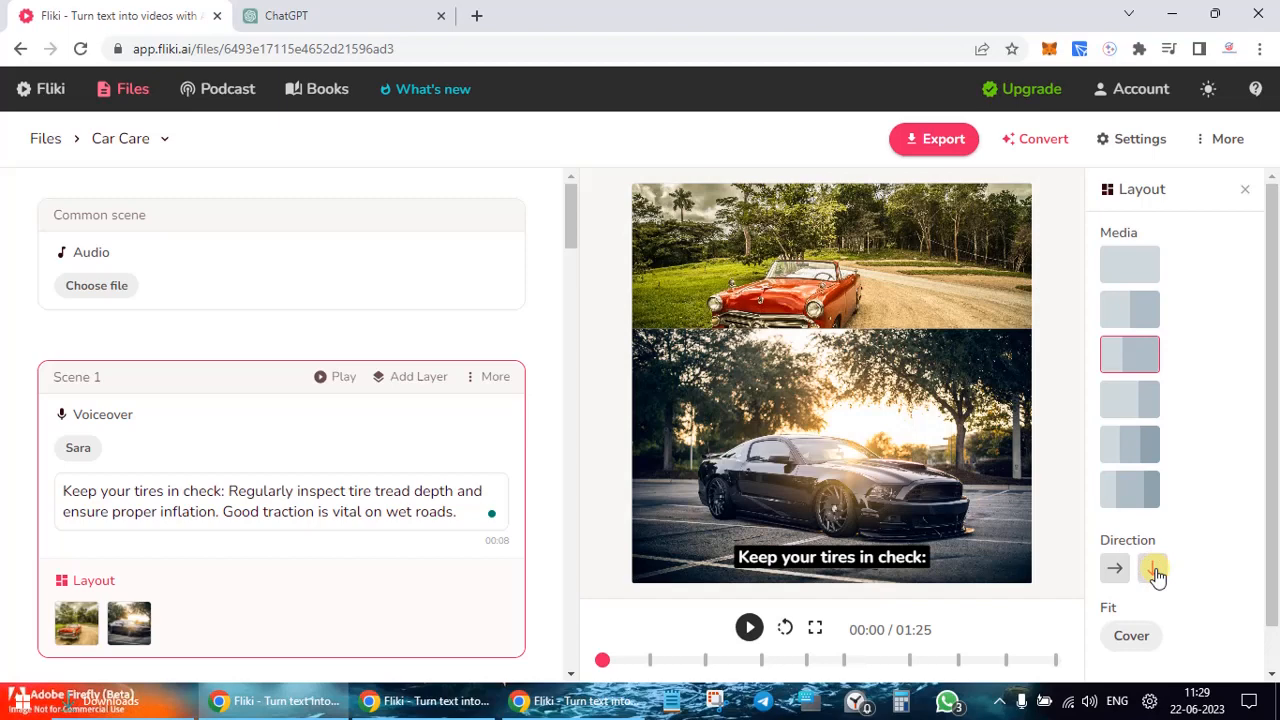
scroll(1157, 575, "down", 1)
scroll(1118, 458, "up", 1)
left_click(1149, 261)
left_click(1110, 264)
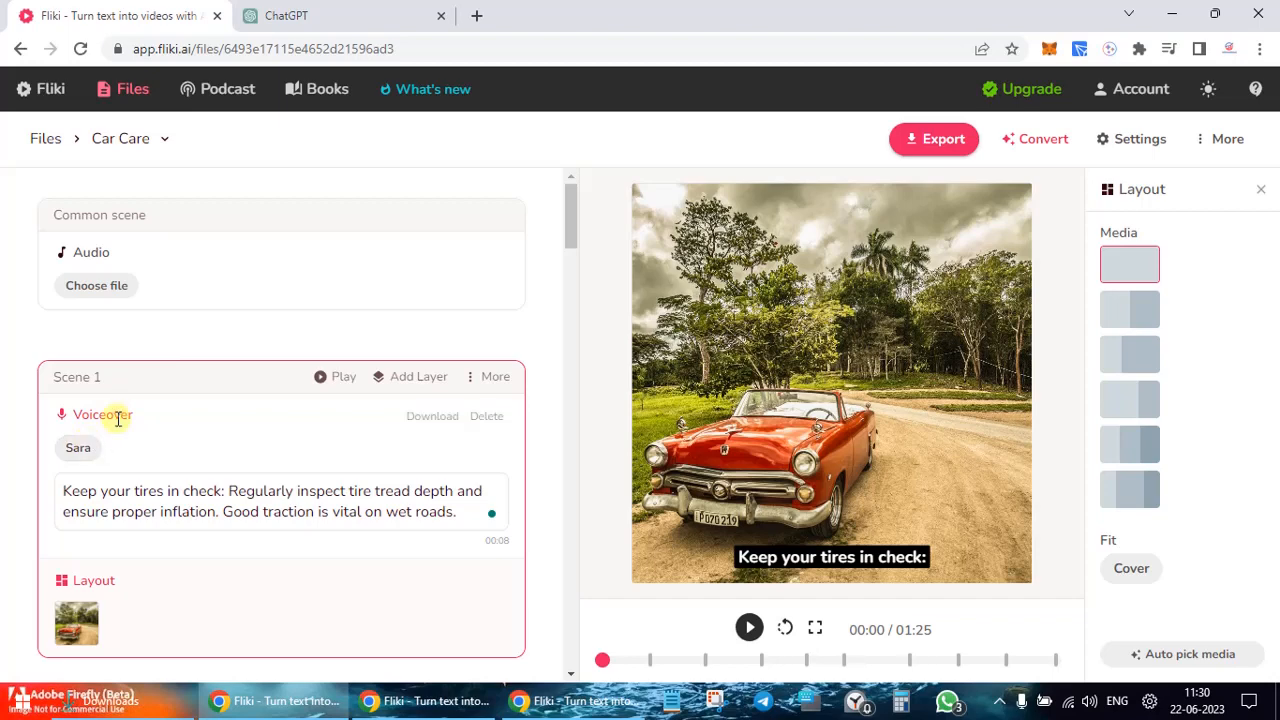
Step: Change Scene 1's voiceover to the Hindi voice Kajal
left_click(80, 448)
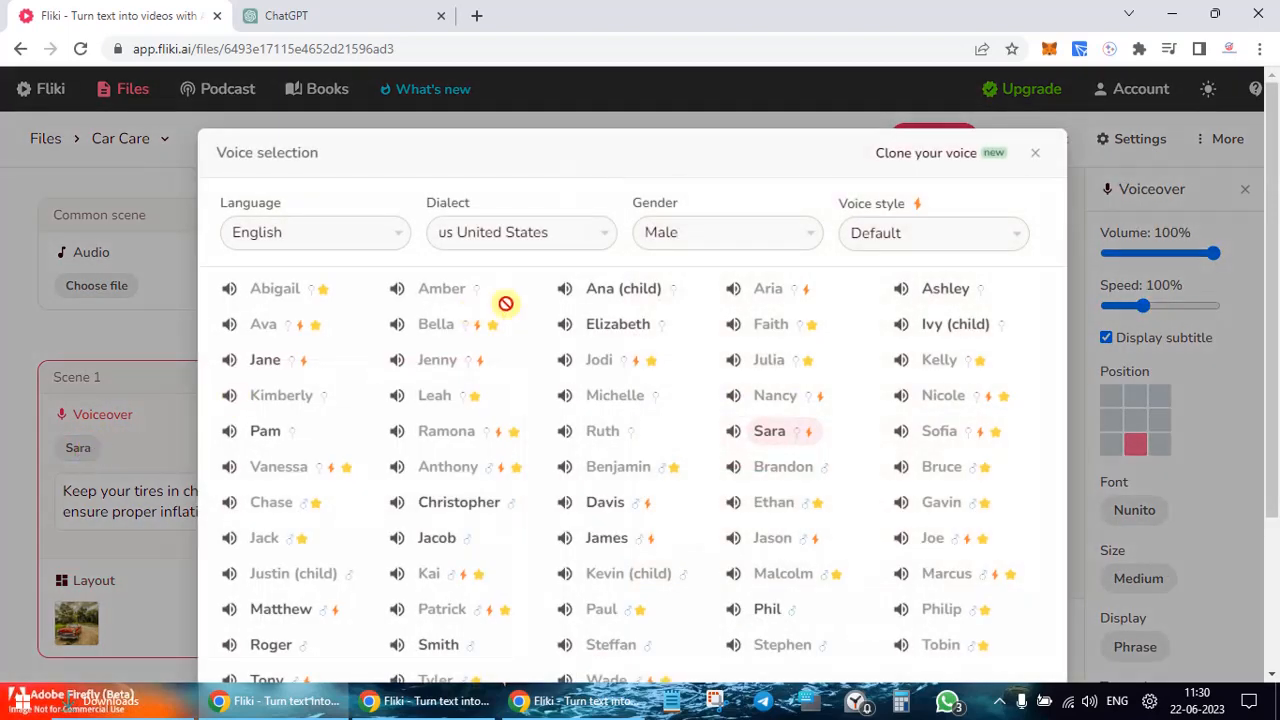
left_click(390, 240)
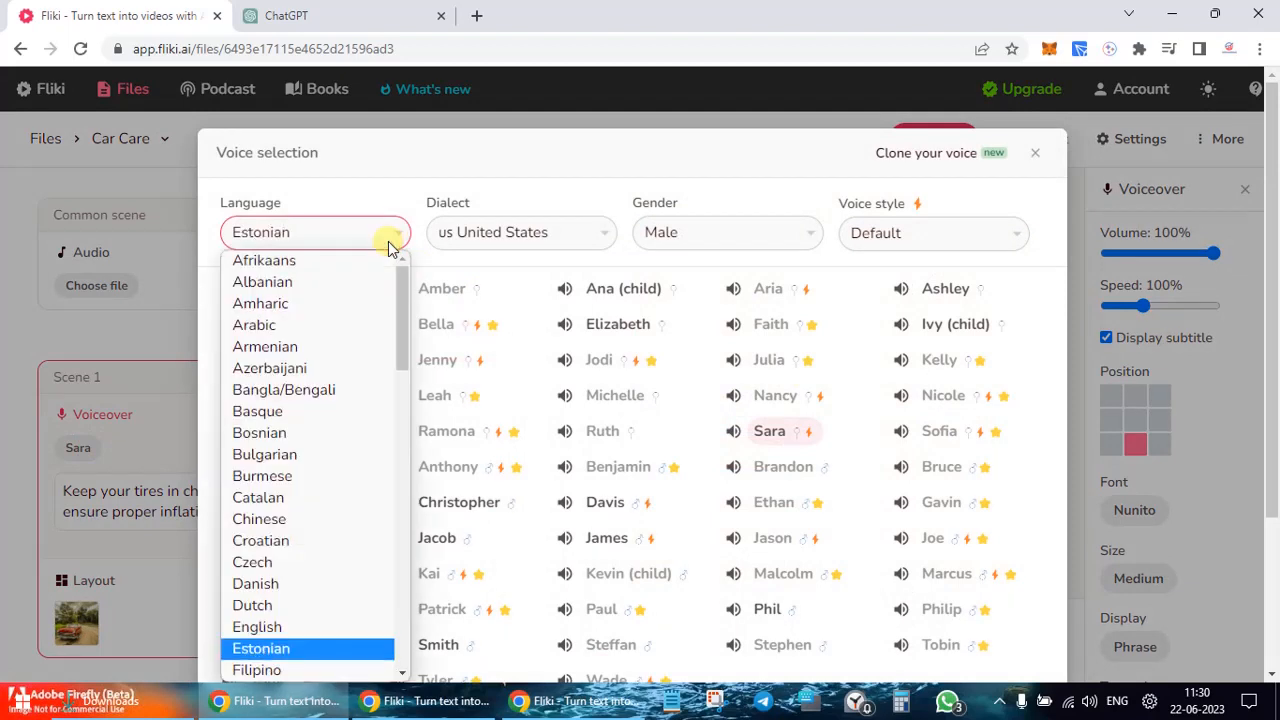
key("h")
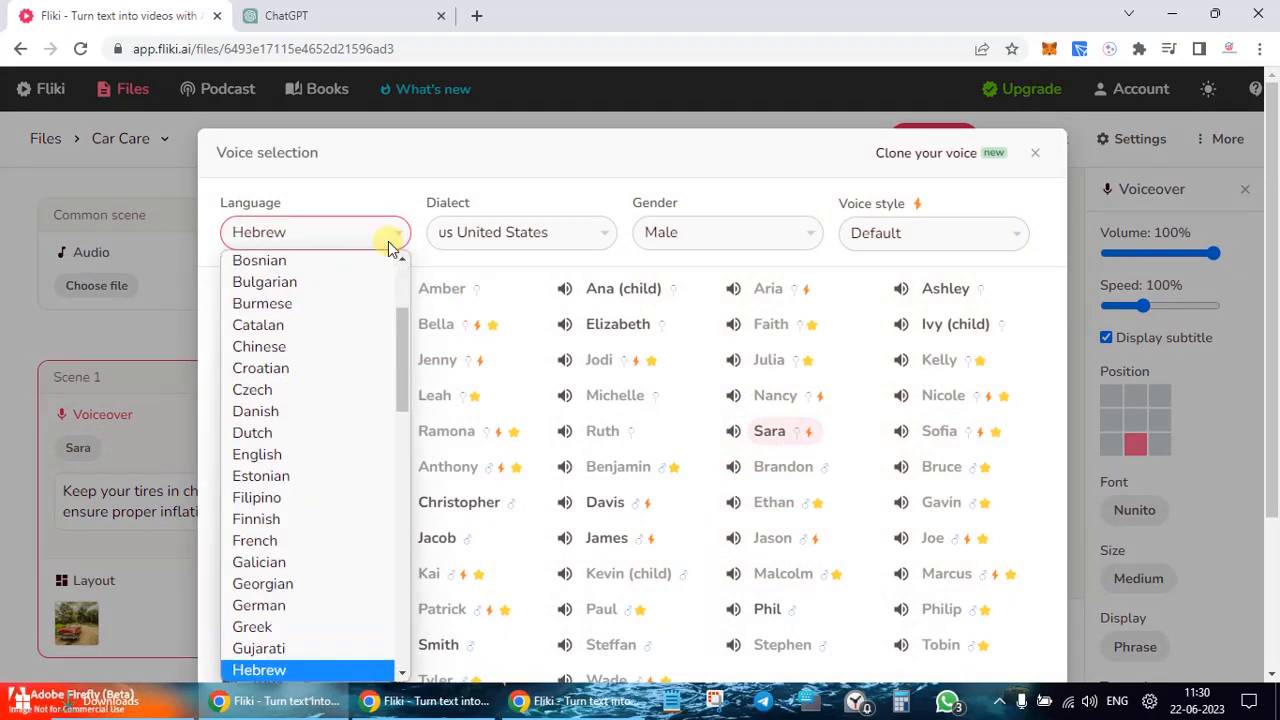
scroll(258, 400, "down", 4)
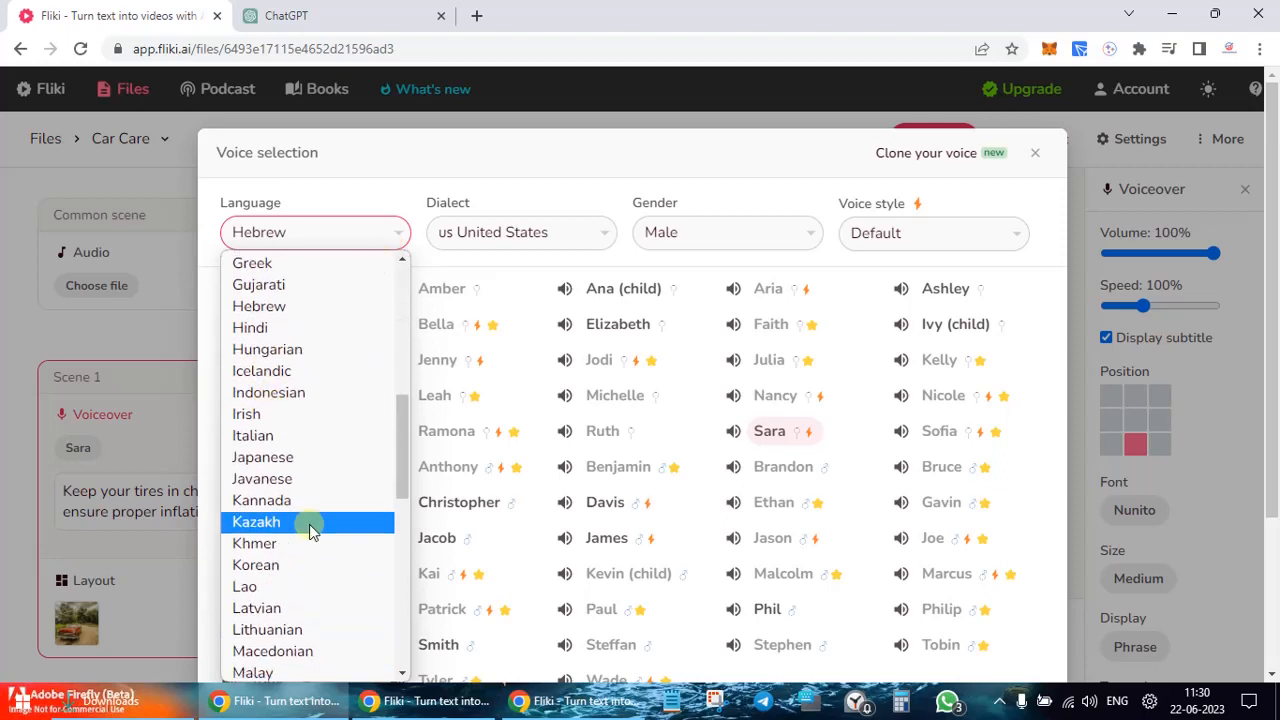
scroll(308, 528, "down", 1)
scroll(308, 523, "up", 1)
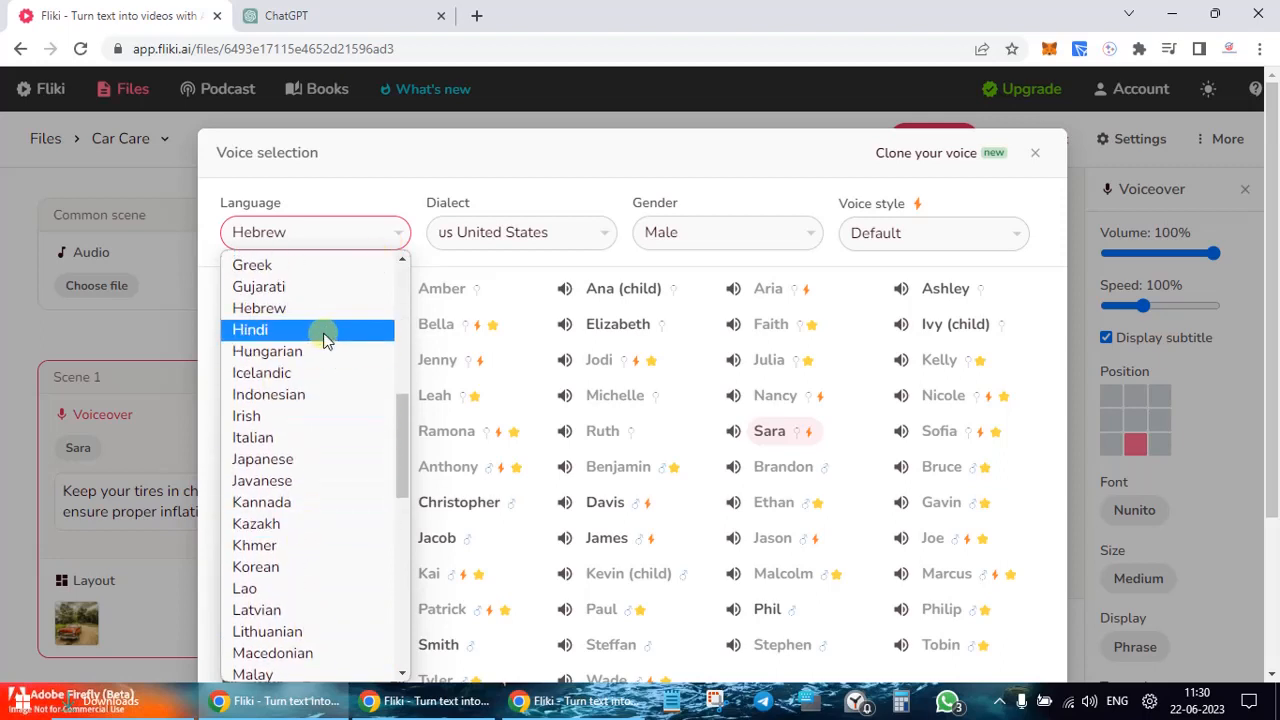
left_click(325, 340)
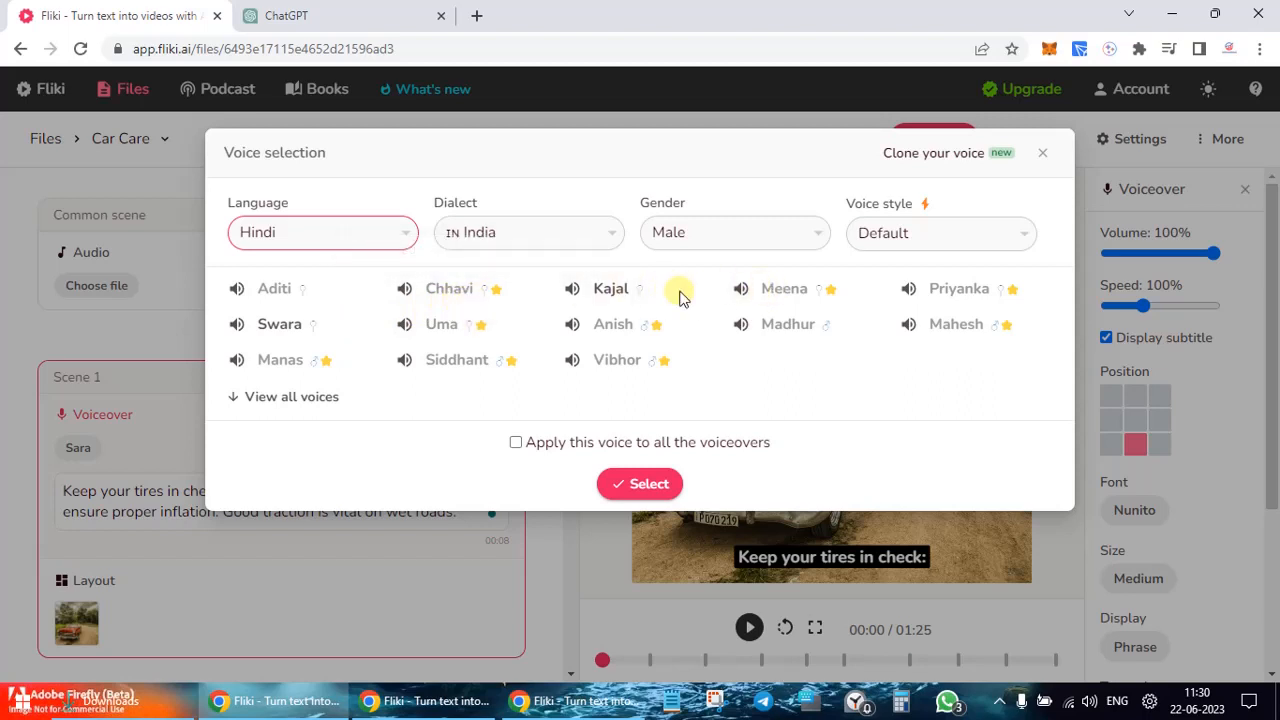
left_click(573, 290)
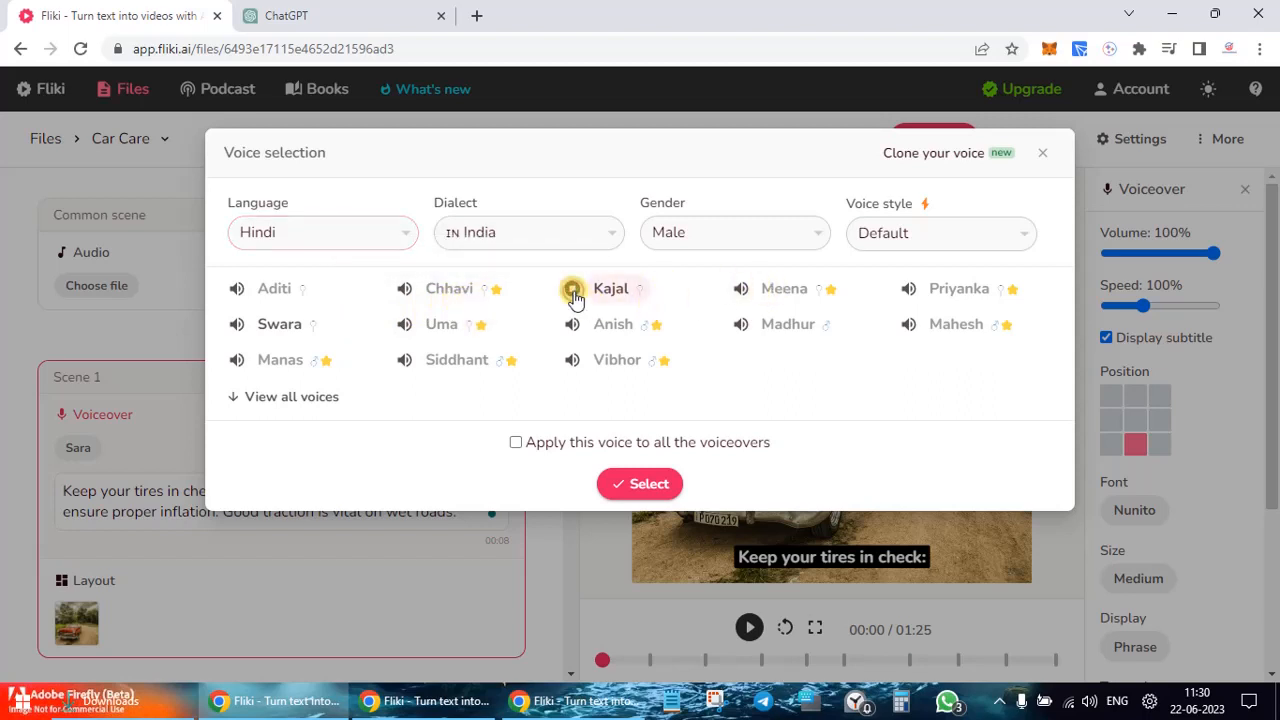
left_click(670, 485)
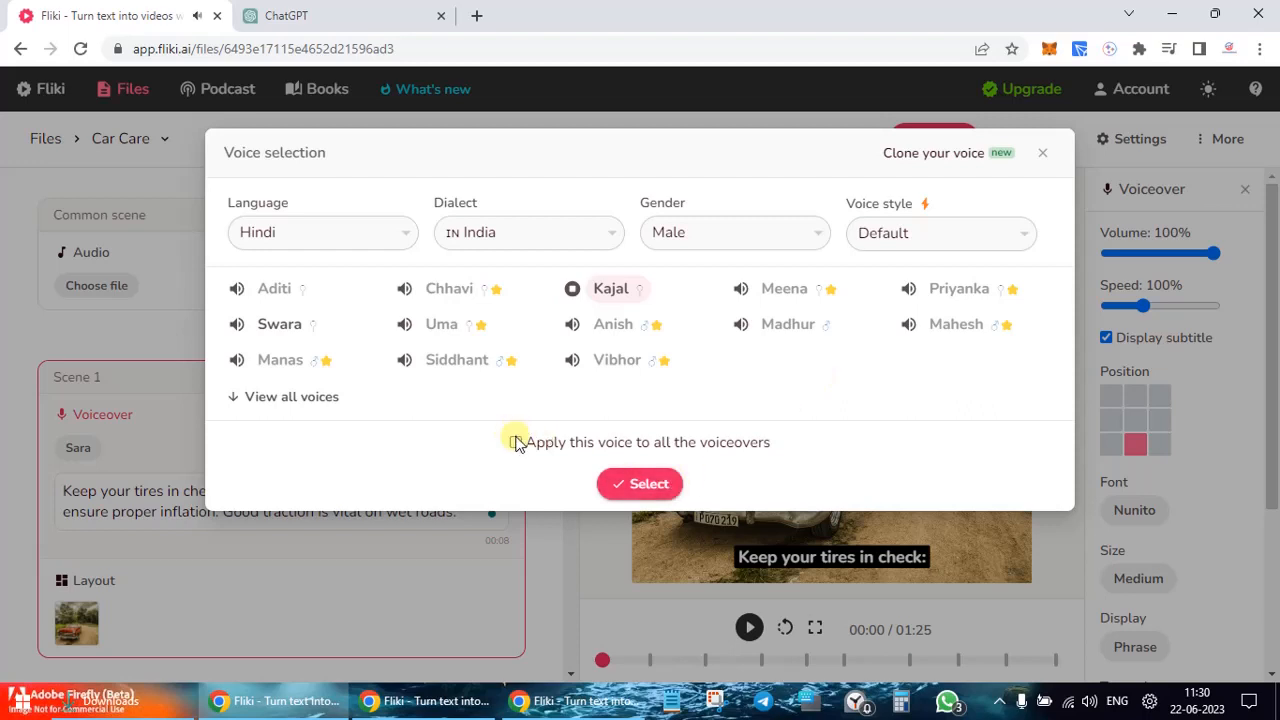
left_click(640, 483)
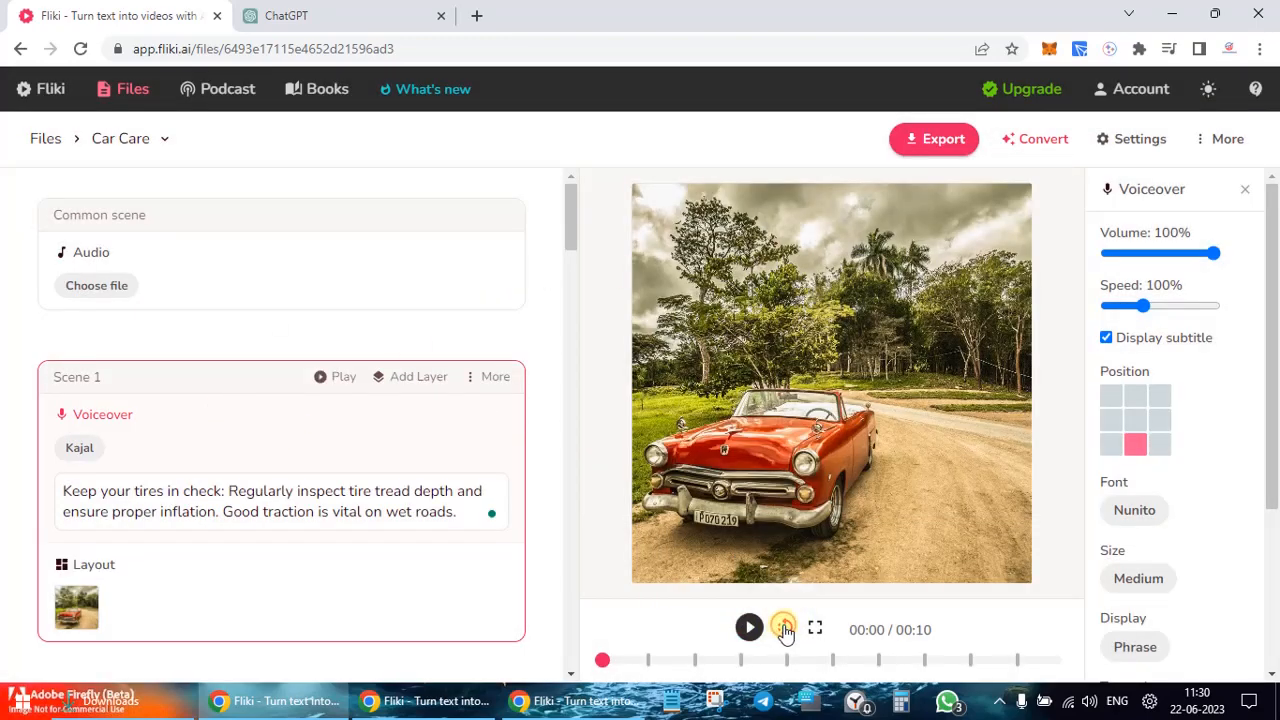
Step: Play the preview with the Kajal voice and replay it from the beginning
left_click(749, 627)
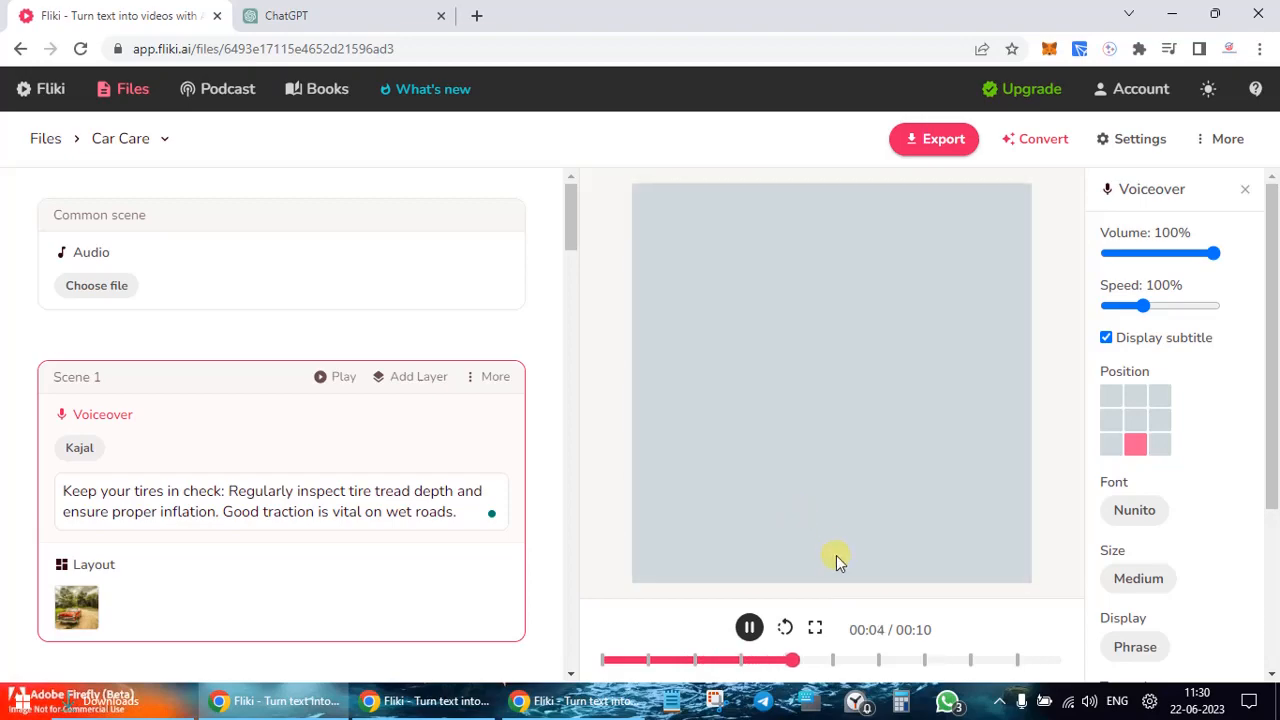
left_click(604, 661)
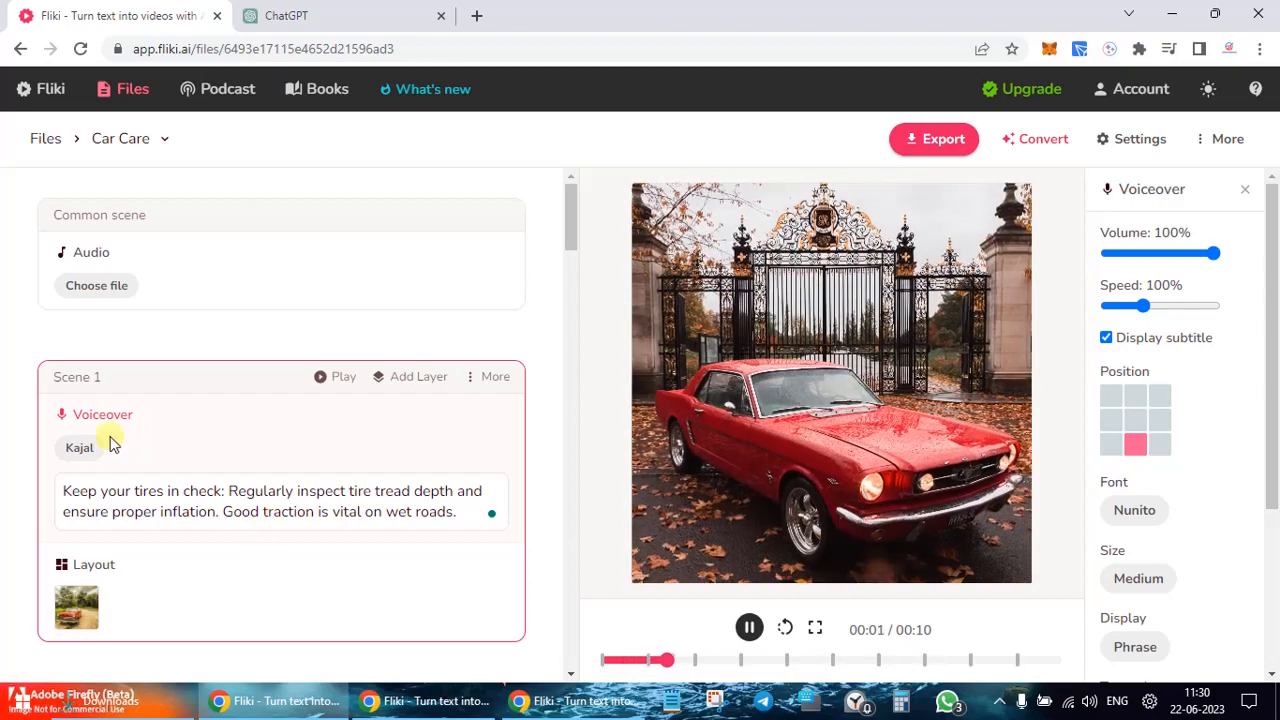
left_click(75, 450)
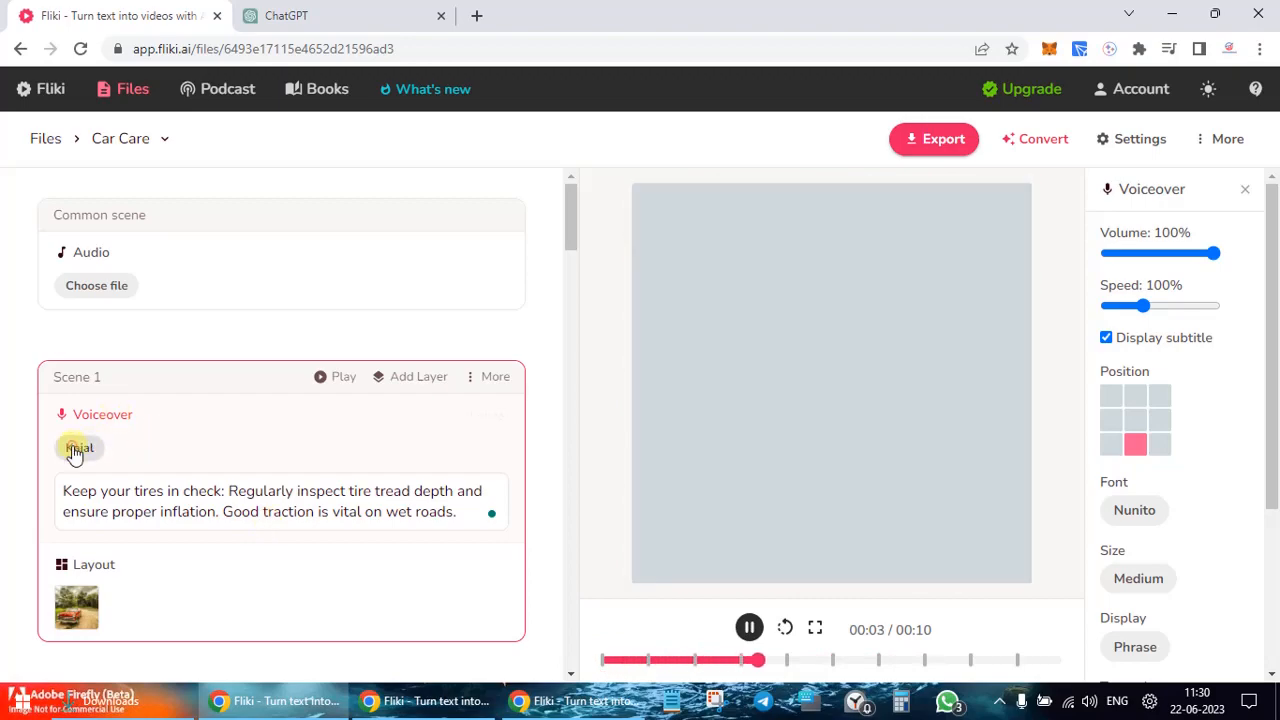
Step: Switch the voice to English (United Kingdom) Sonia, applied to all voiceovers
left_click(365, 228)
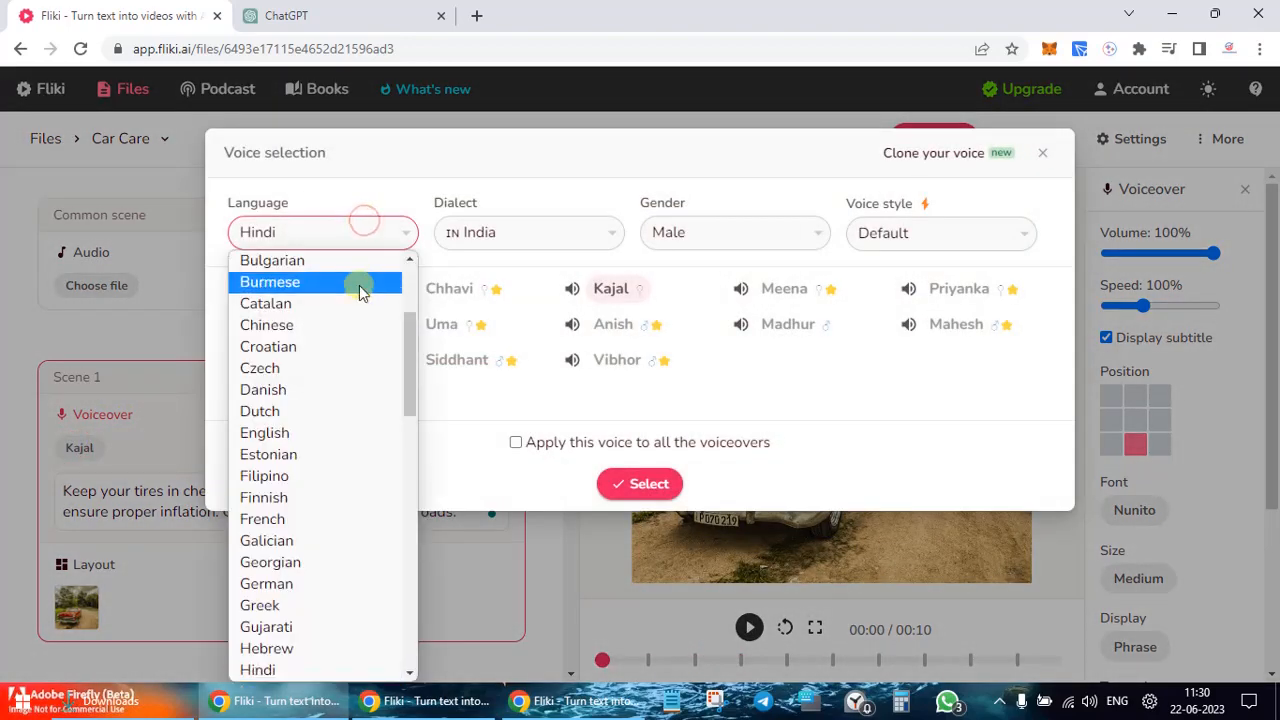
scroll(363, 294, "up", 3)
key("e")
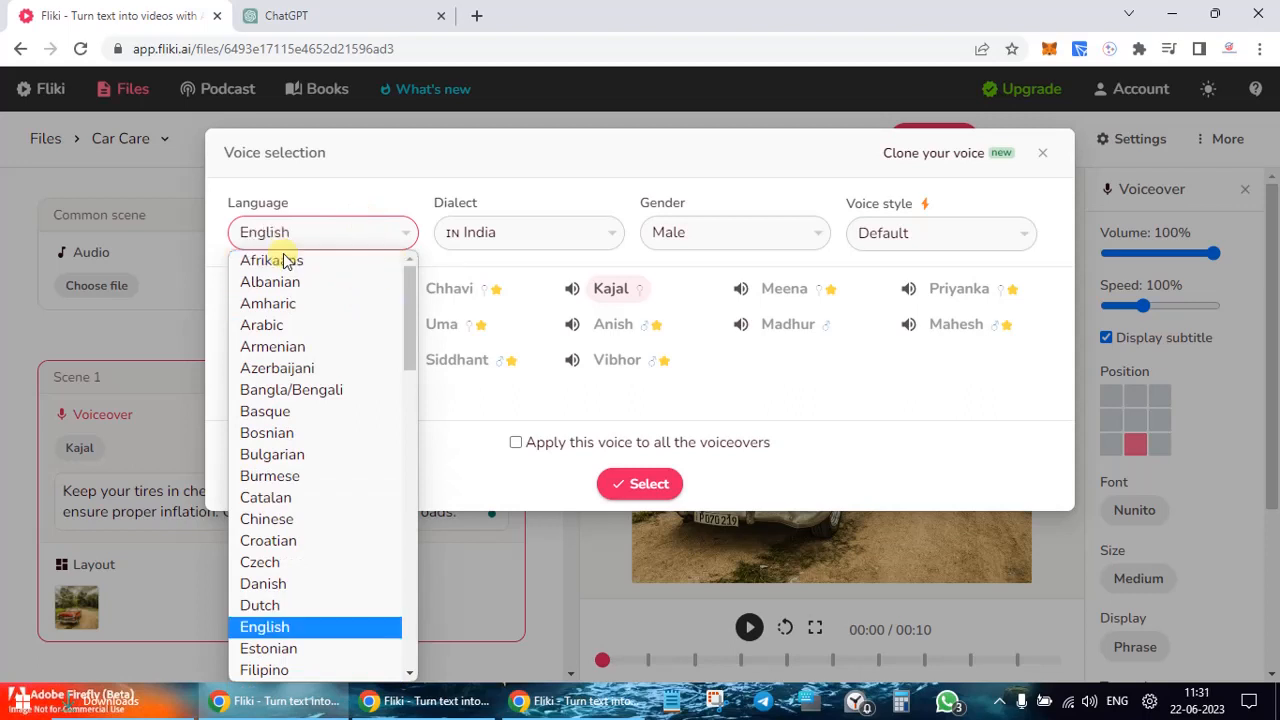
left_click(563, 186)
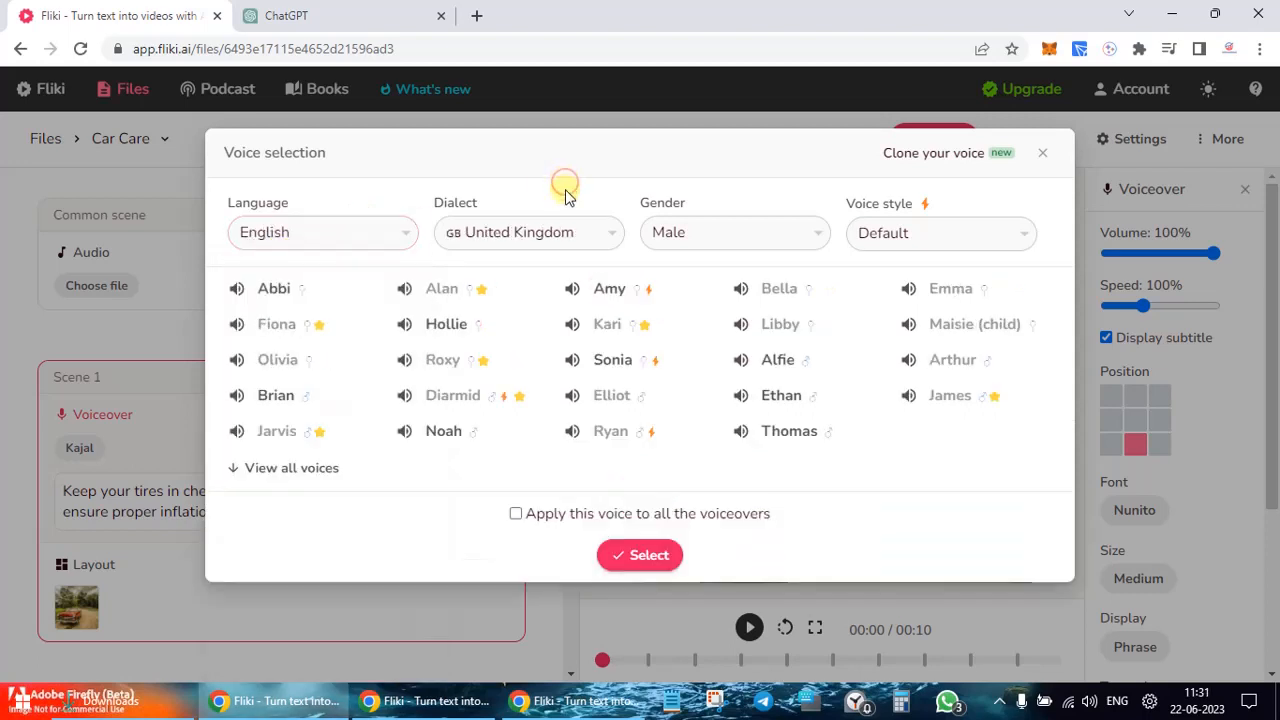
left_click(578, 363)
left_click(662, 557)
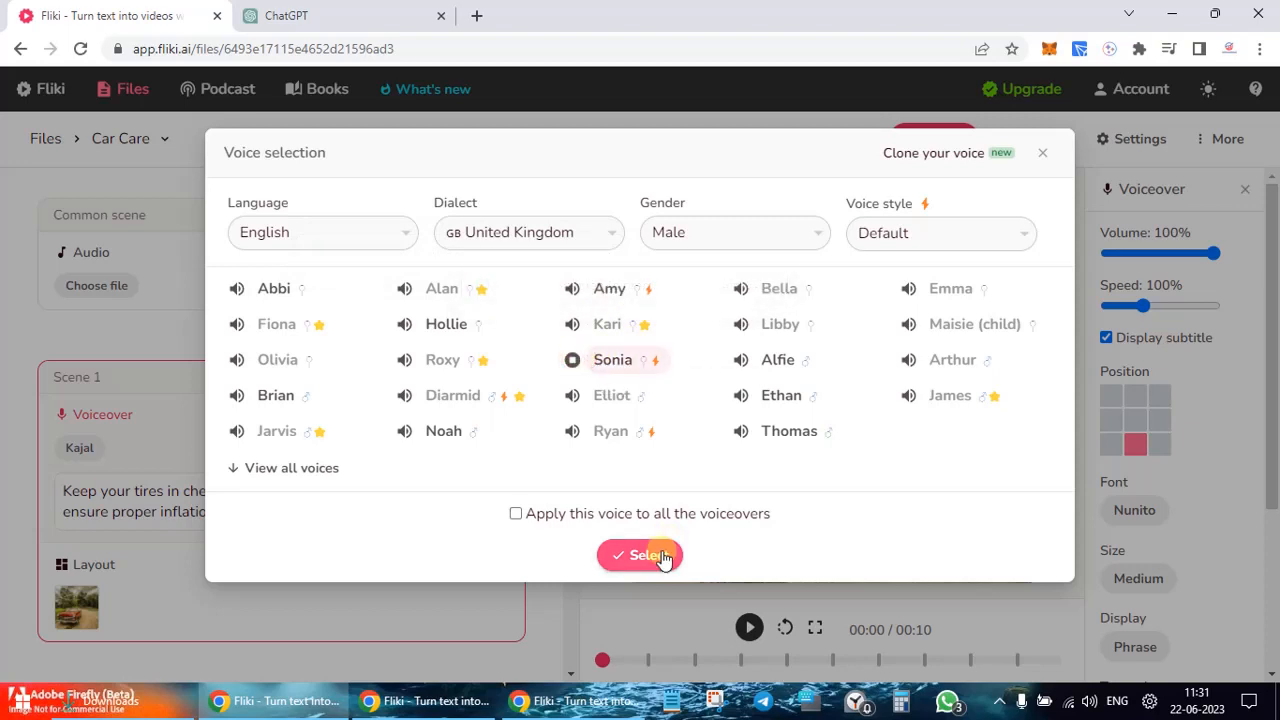
left_click(548, 514)
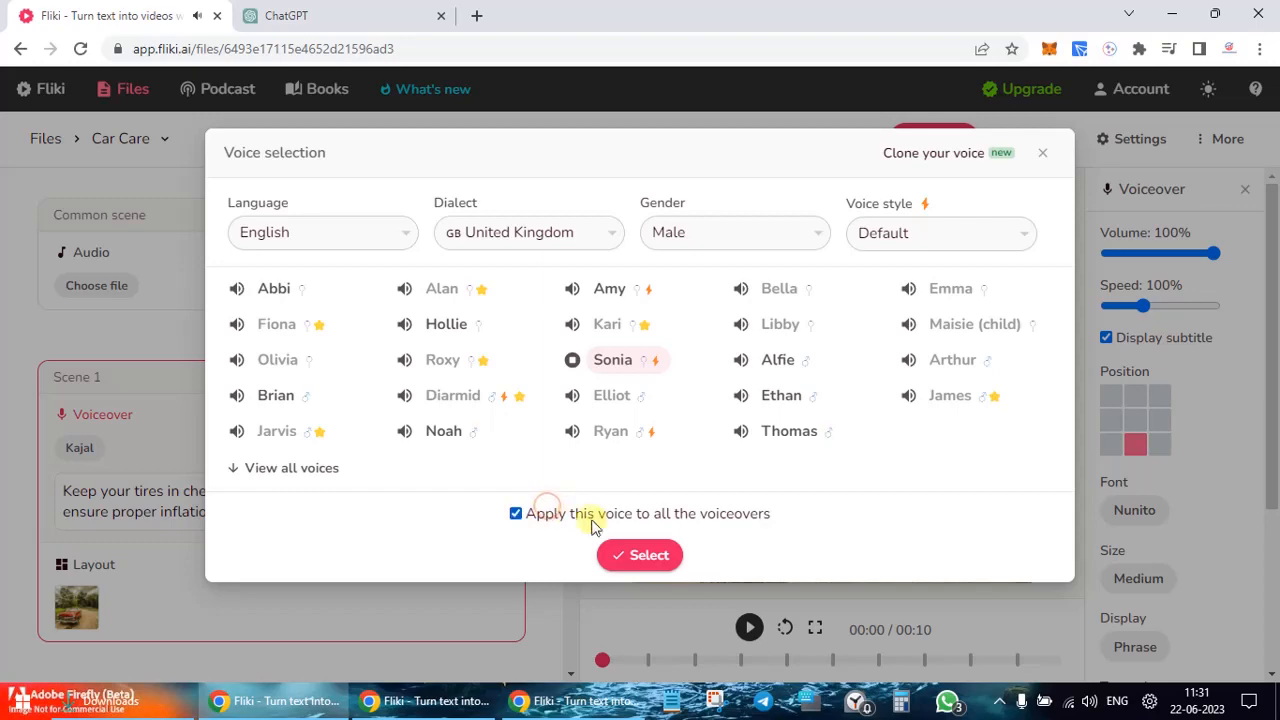
left_click(628, 549)
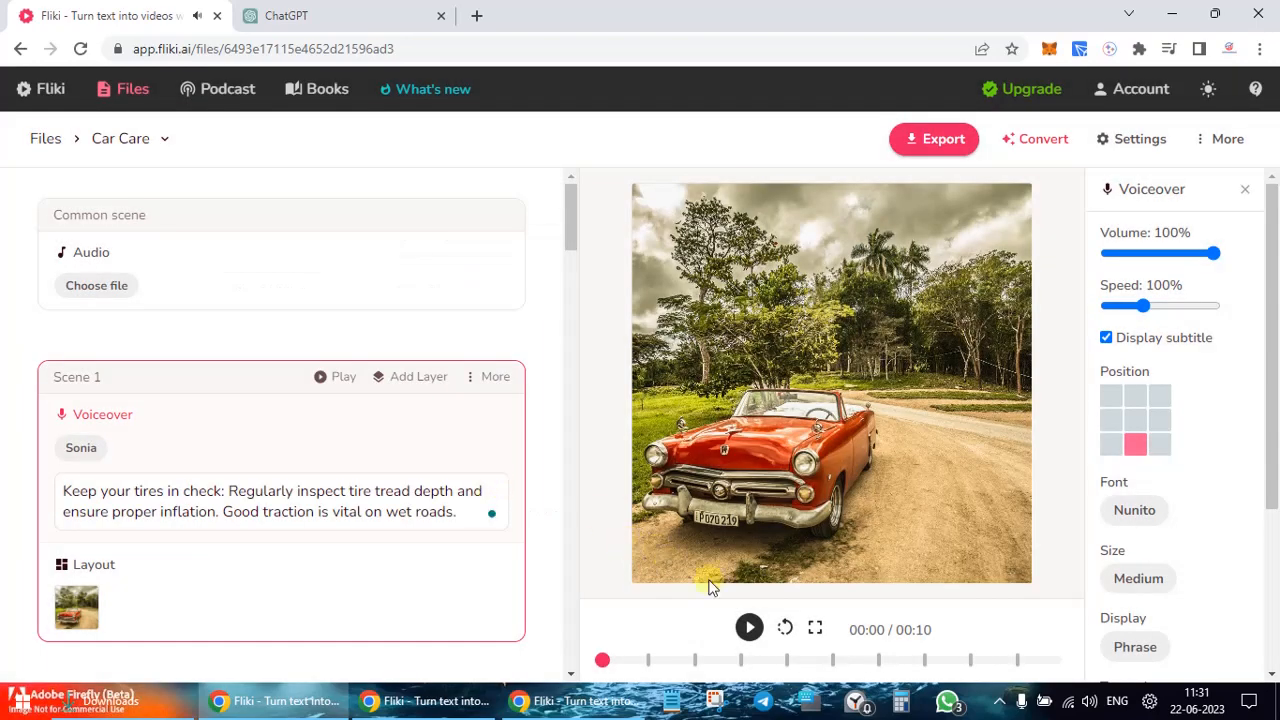
Step: Preview the video with Sonia, recheck Scene 1's voice, and replay from the start
left_click(748, 627)
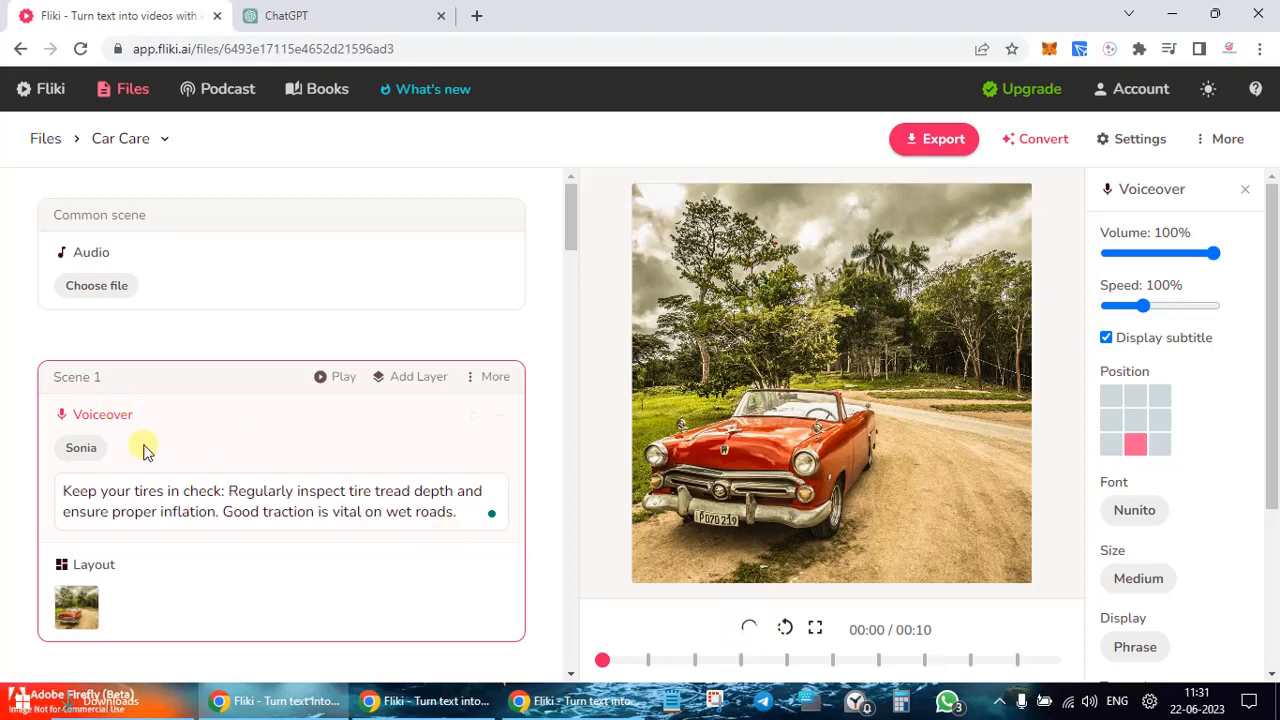
scroll(140, 443, "down", 1)
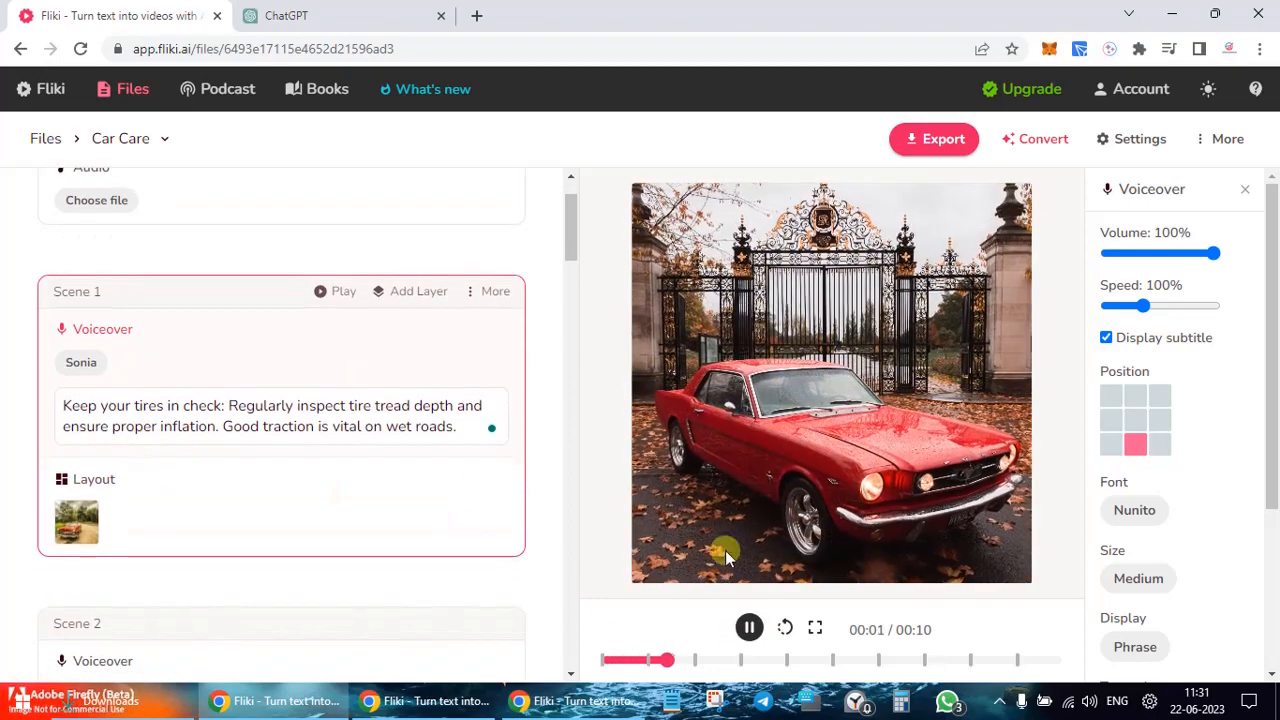
left_click(88, 362)
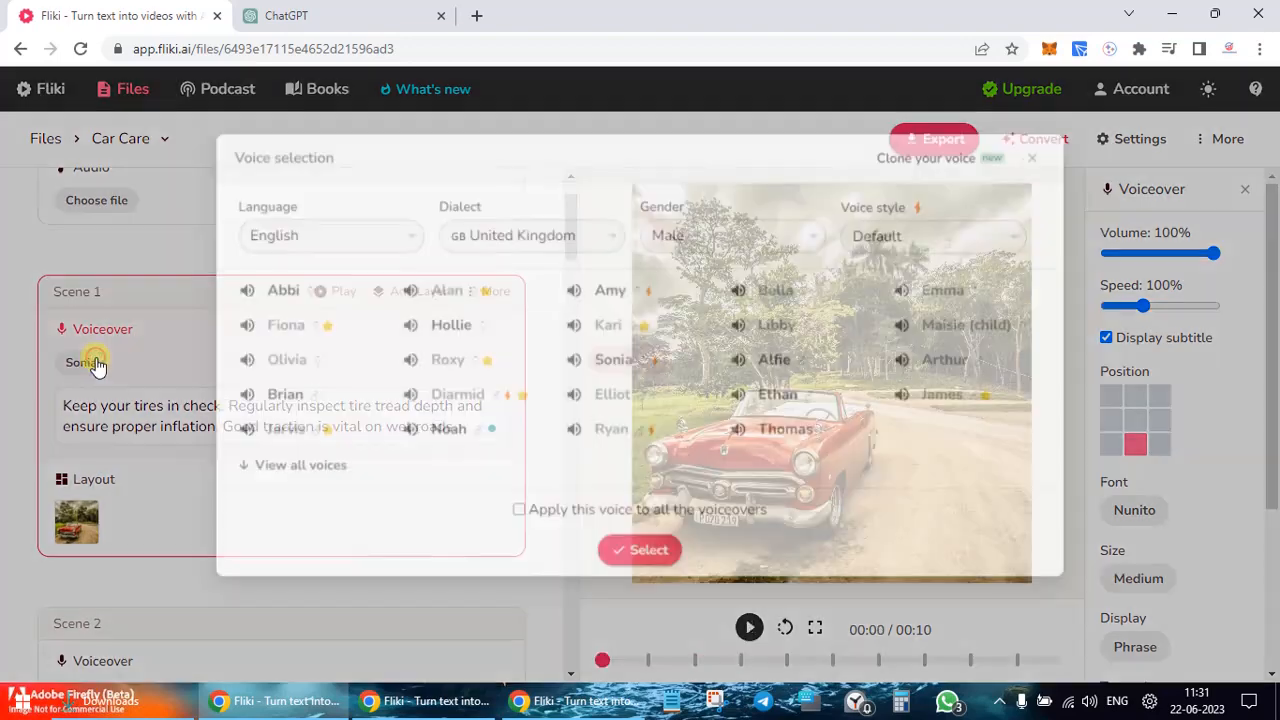
left_click(1047, 153)
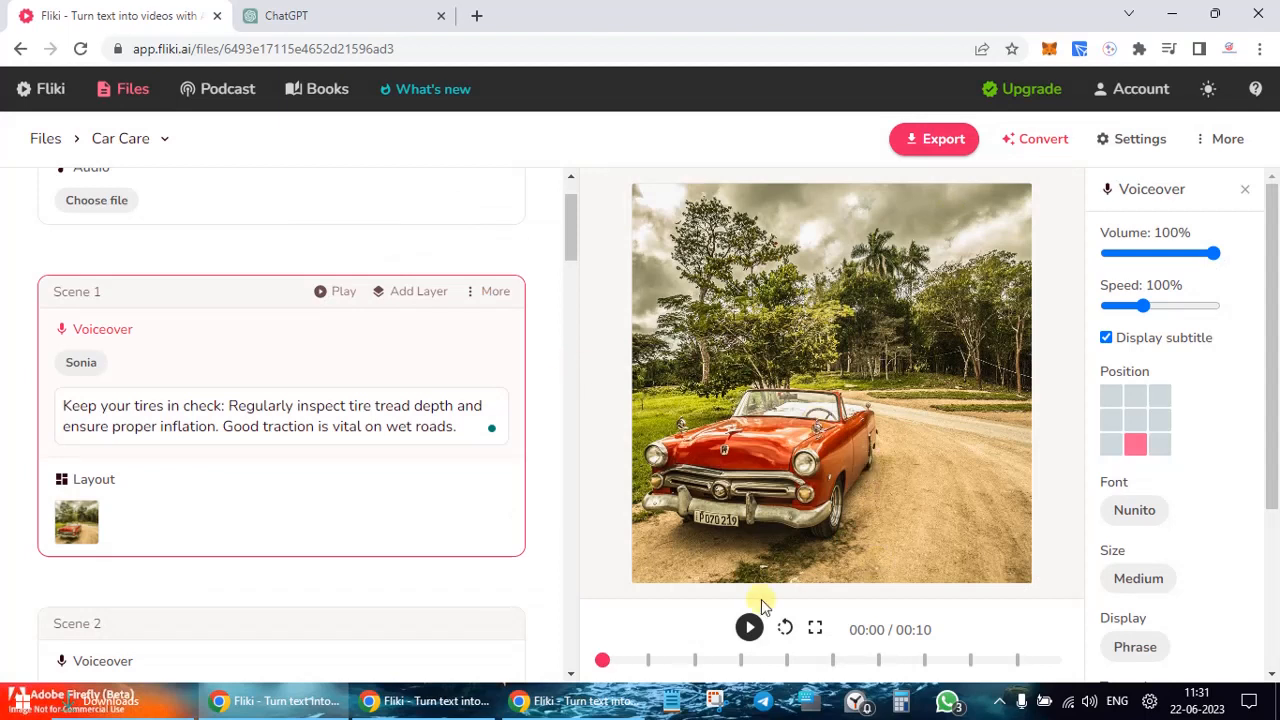
left_click(786, 630)
scroll(214, 425, "down", 3)
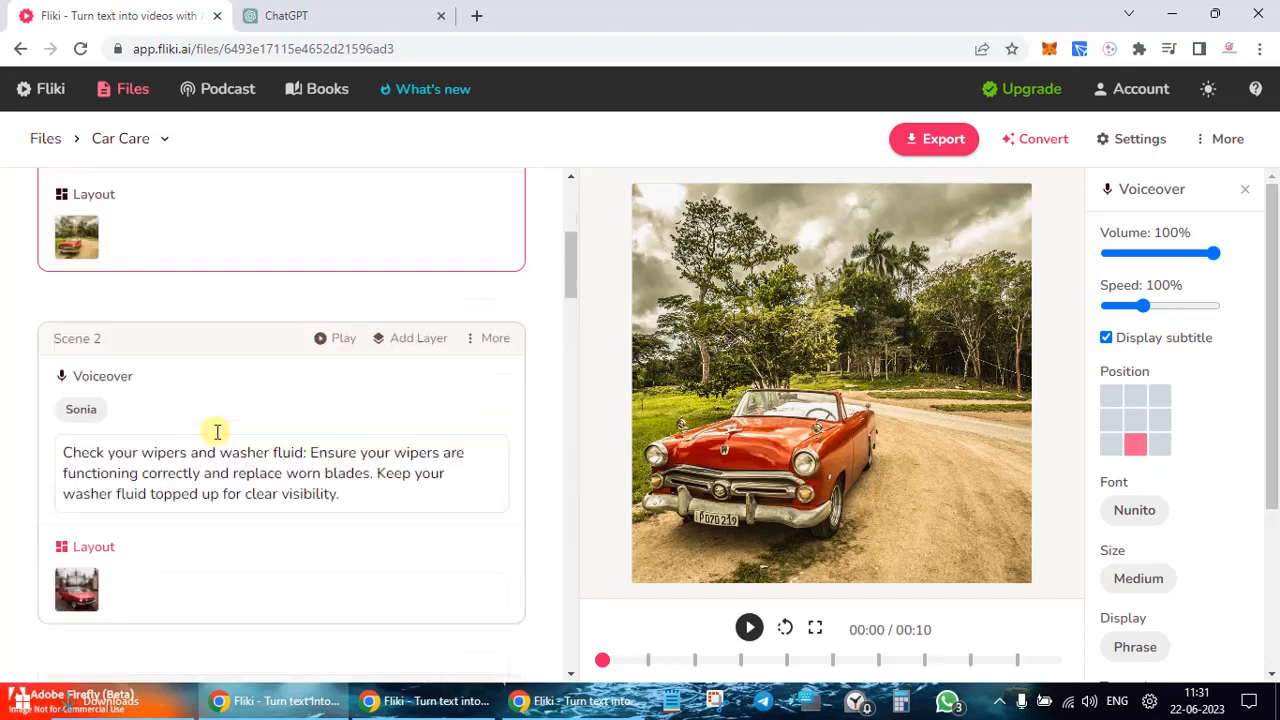
scroll(214, 429, "up", 4)
Step: Add a picture-in-picture layer to Scene 1 and search stock images for 'car'
left_click(416, 378)
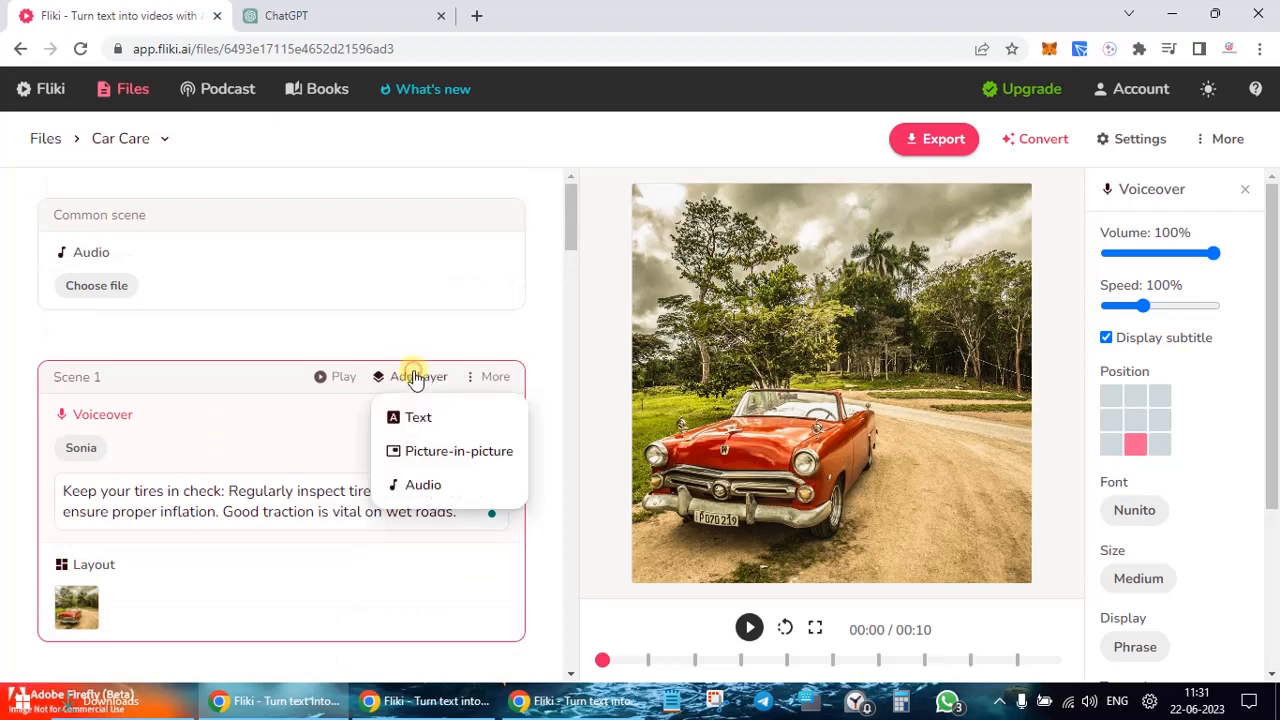
left_click(449, 441)
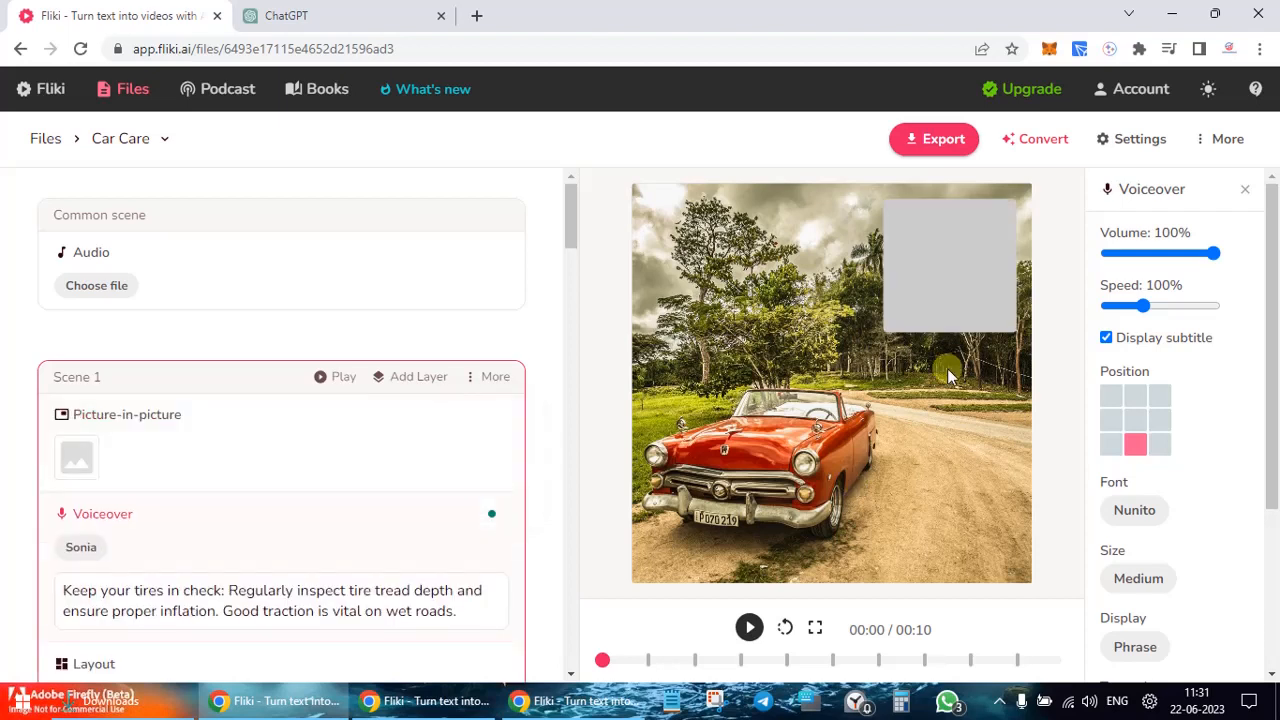
left_click(74, 455)
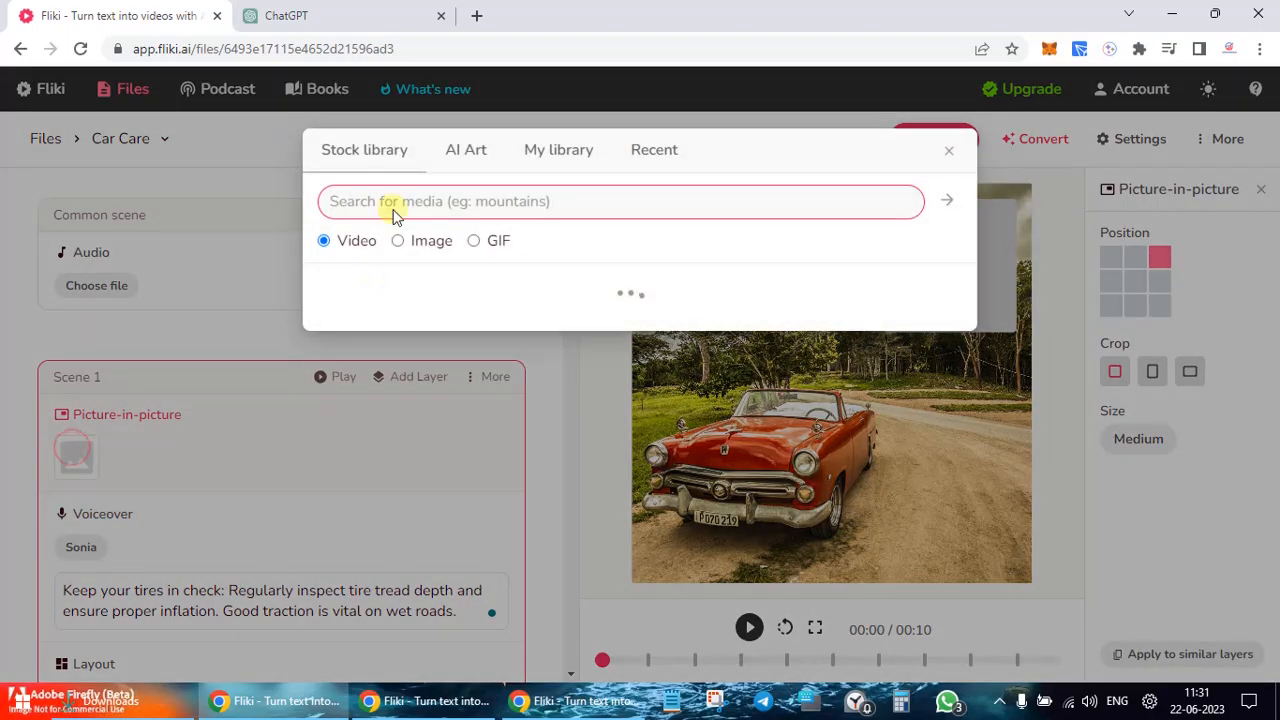
left_click(410, 240)
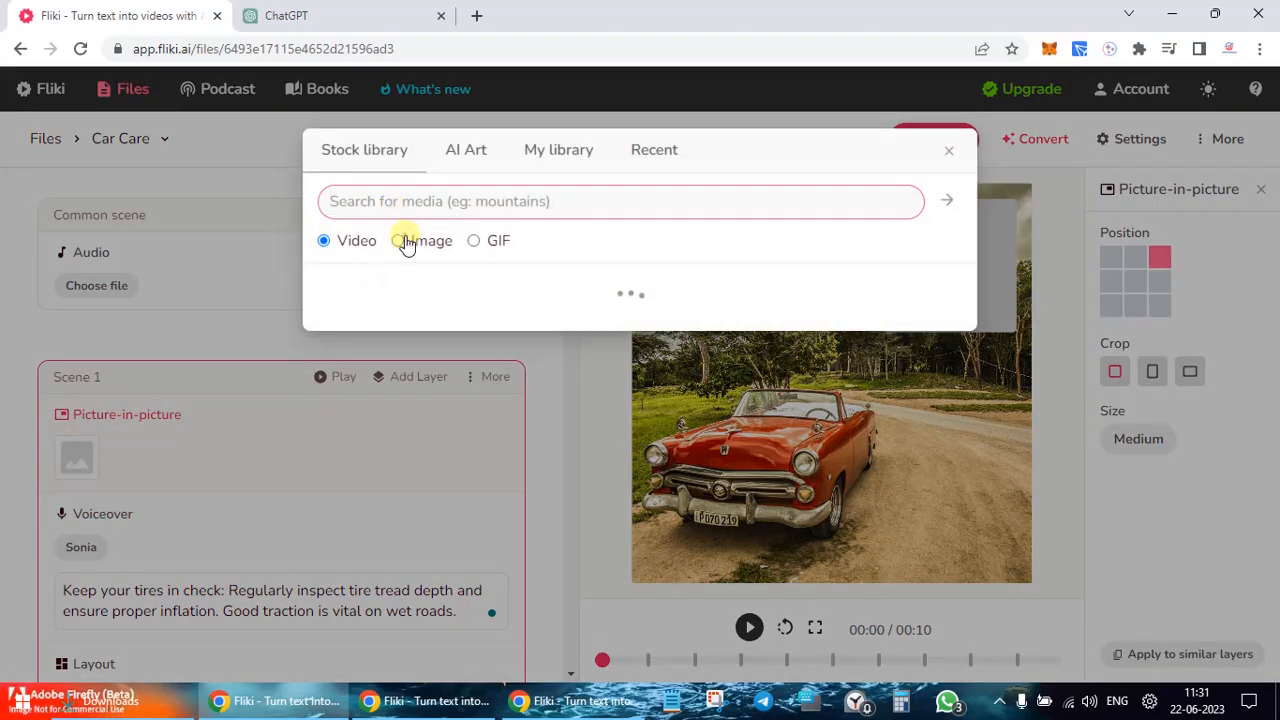
left_click(425, 207)
type("car")
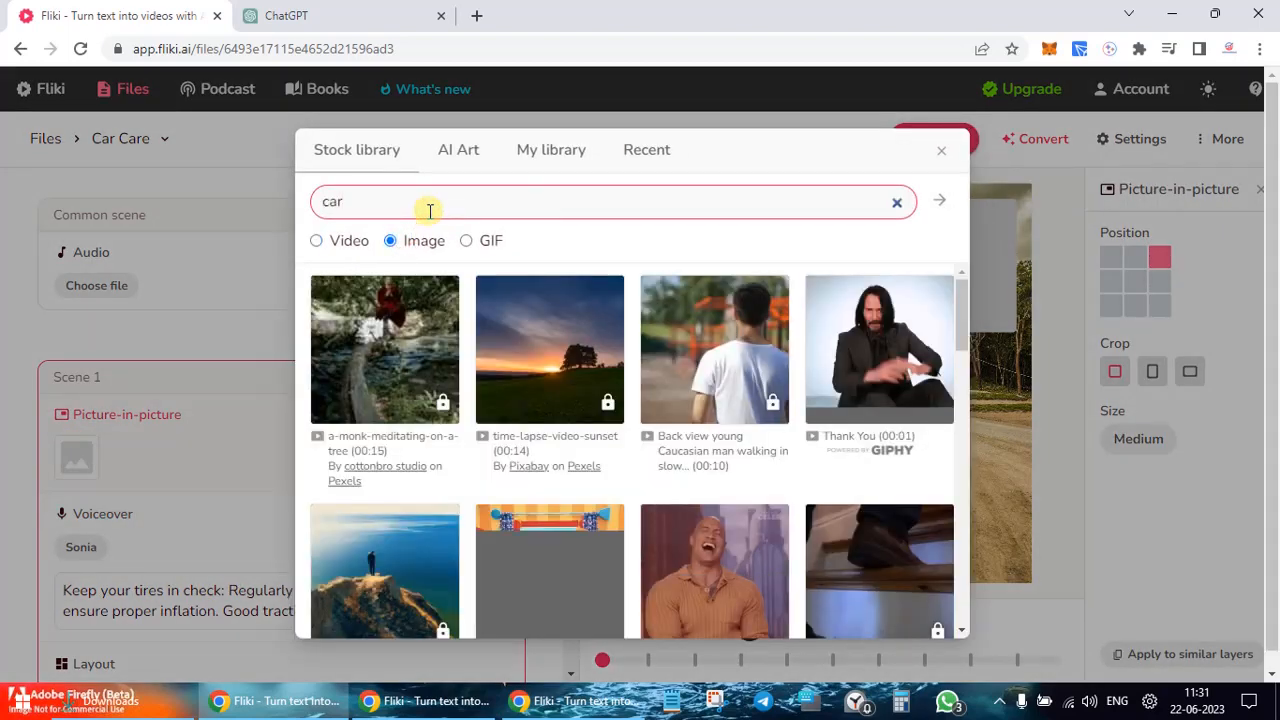
key("Return")
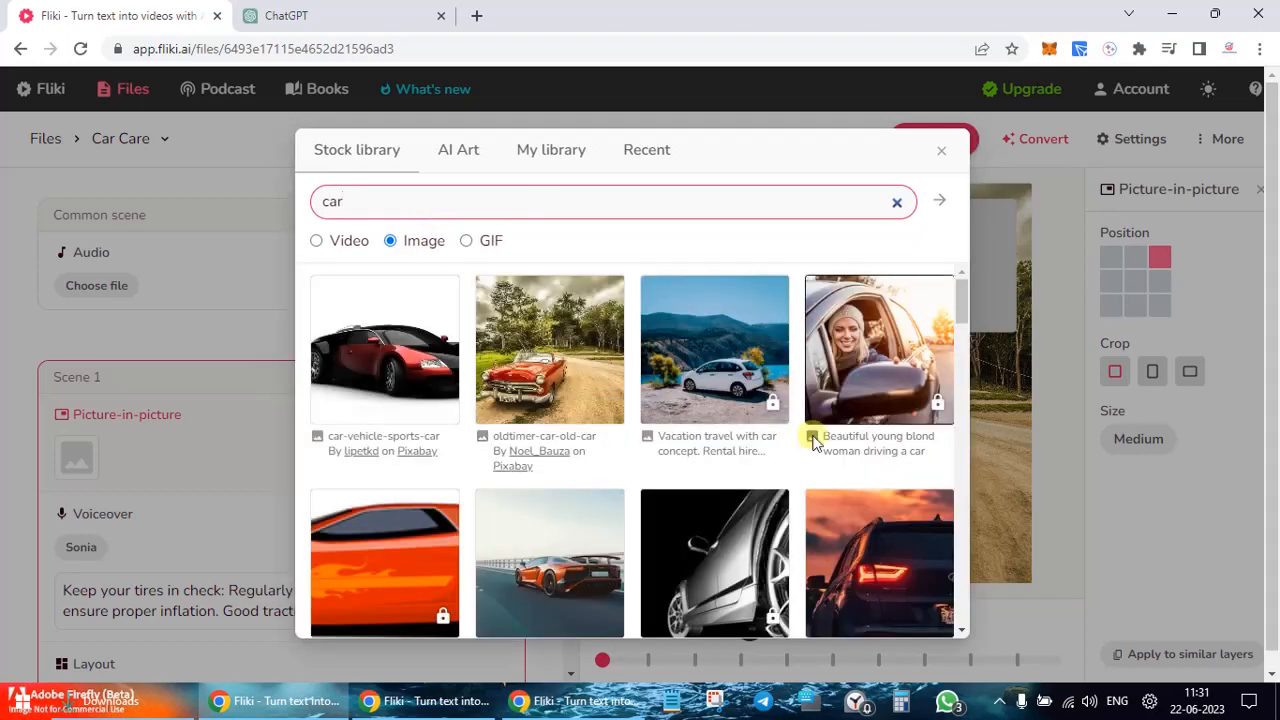
Step: Use the oldtimer-car-old-car red convertible photo as the inset image
scroll(855, 563, "down", 1)
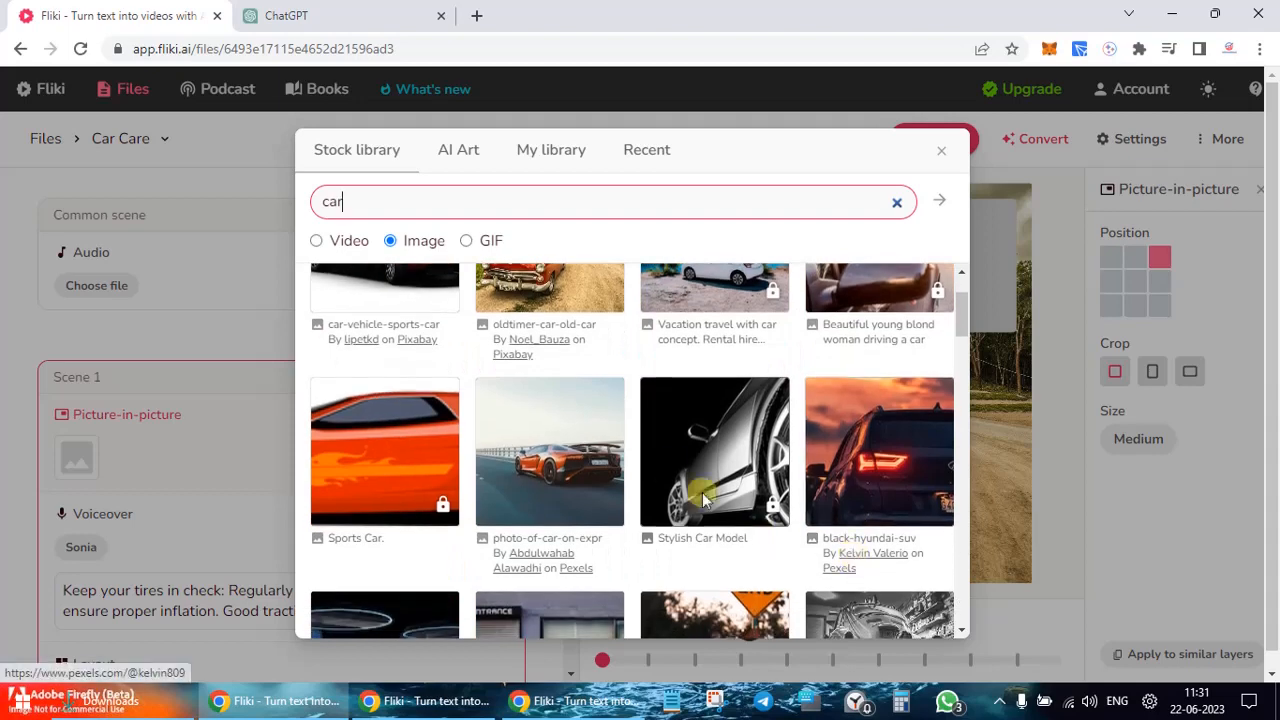
scroll(668, 478, "up", 1)
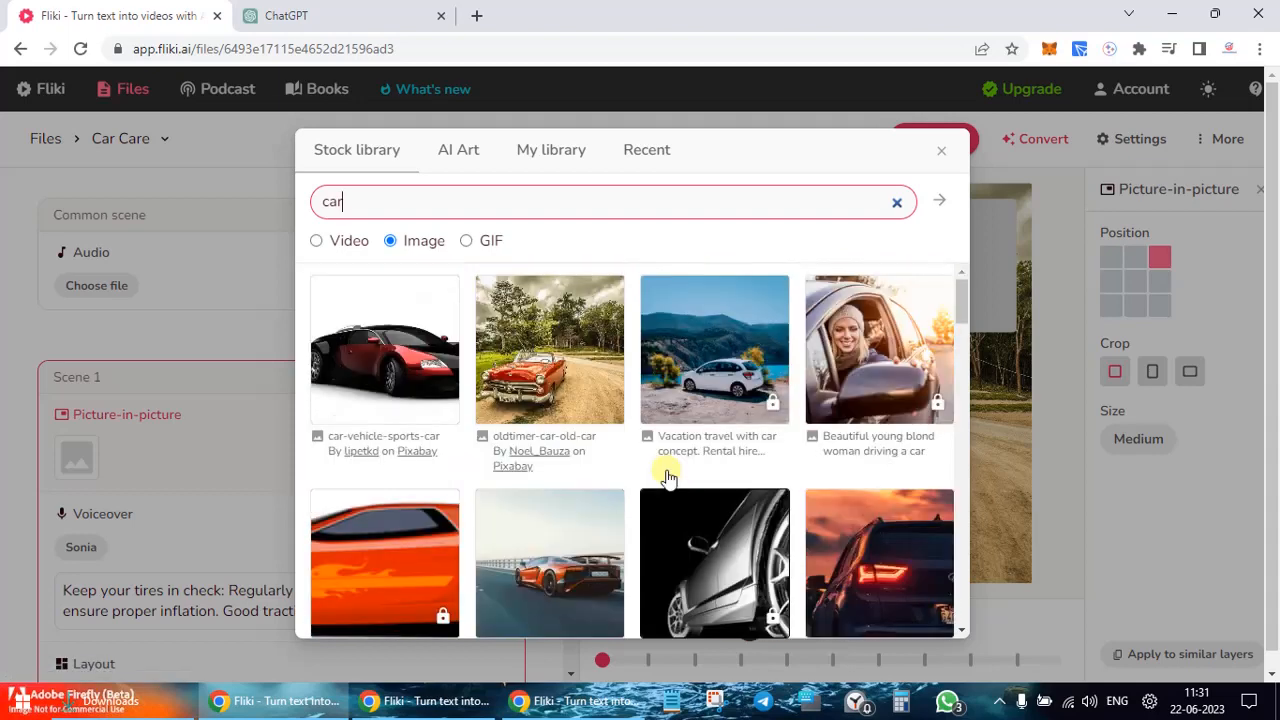
left_click(513, 357)
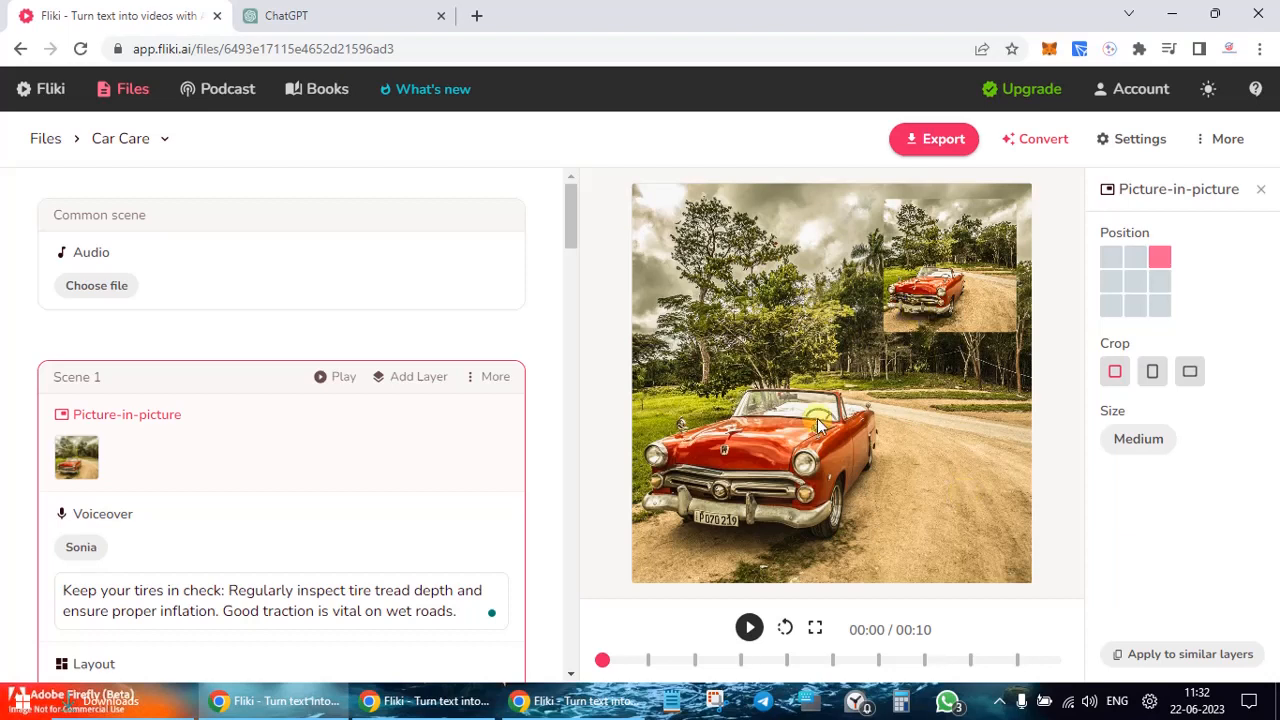
left_click(428, 378)
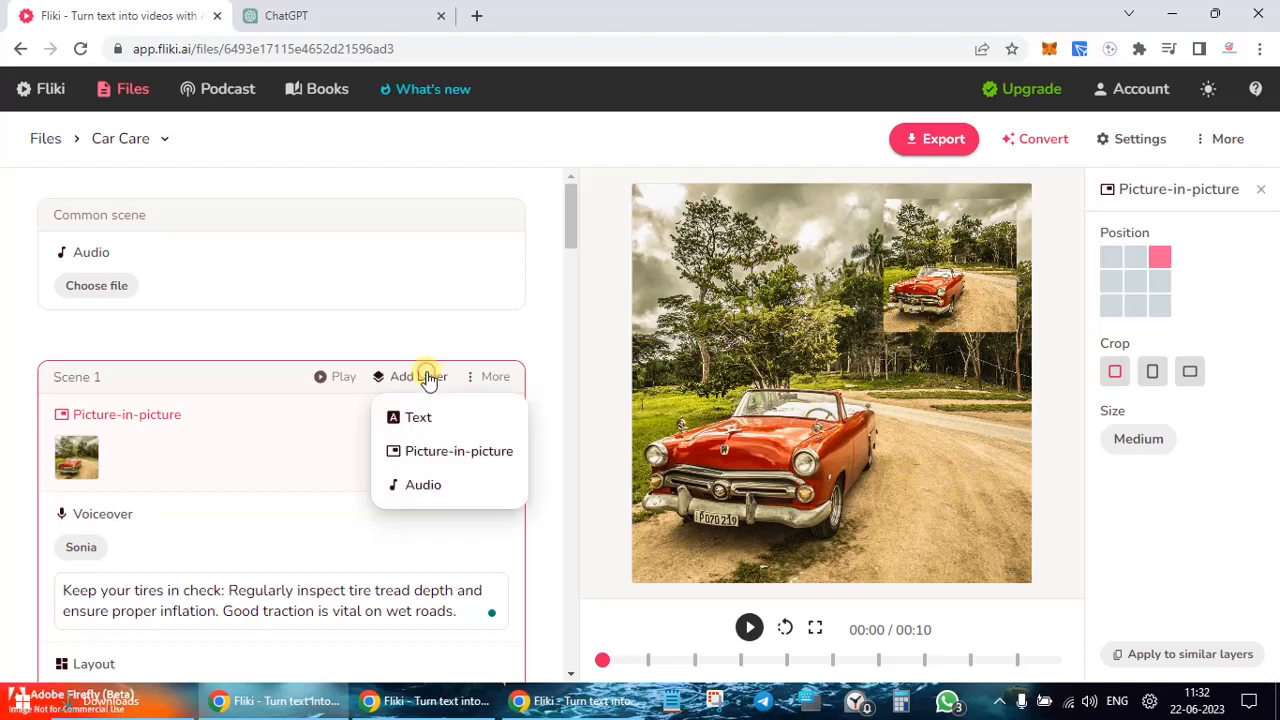
Step: Add a 'WOW IT LOOKS BEAUTIFUL' text layer at Scene 1's bottom centre and preview it
left_click(484, 418)
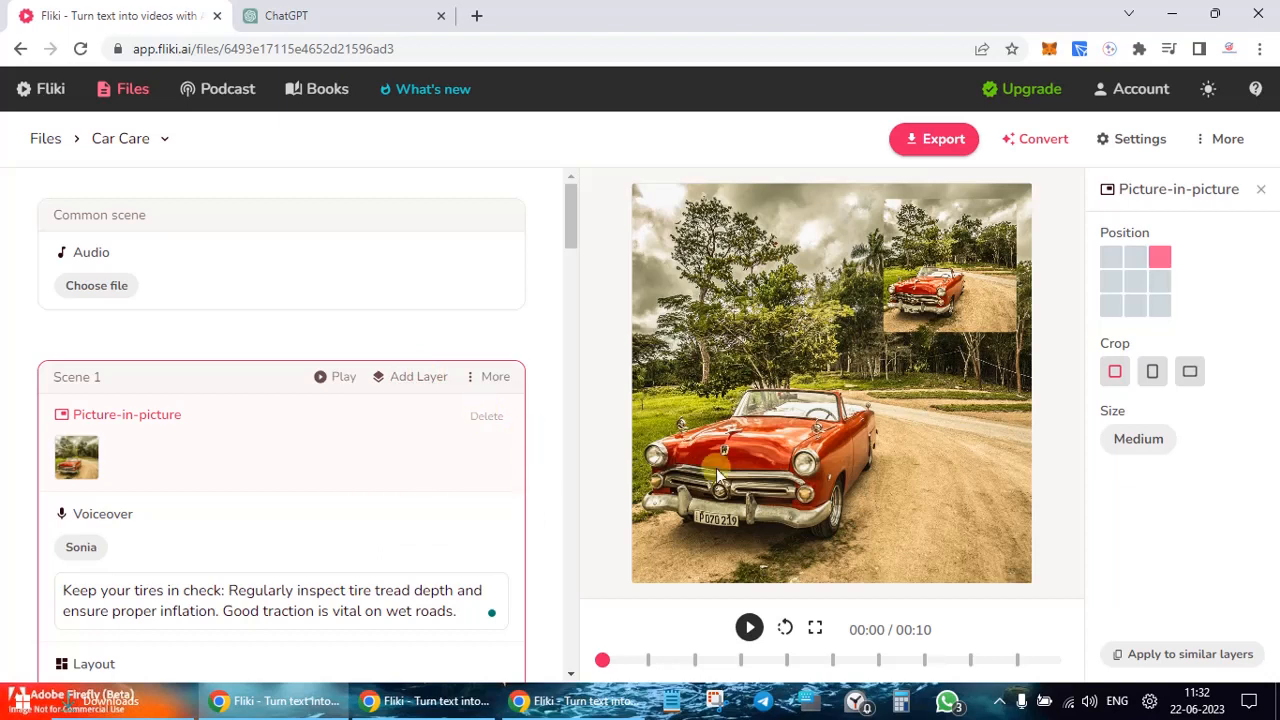
left_click(264, 464)
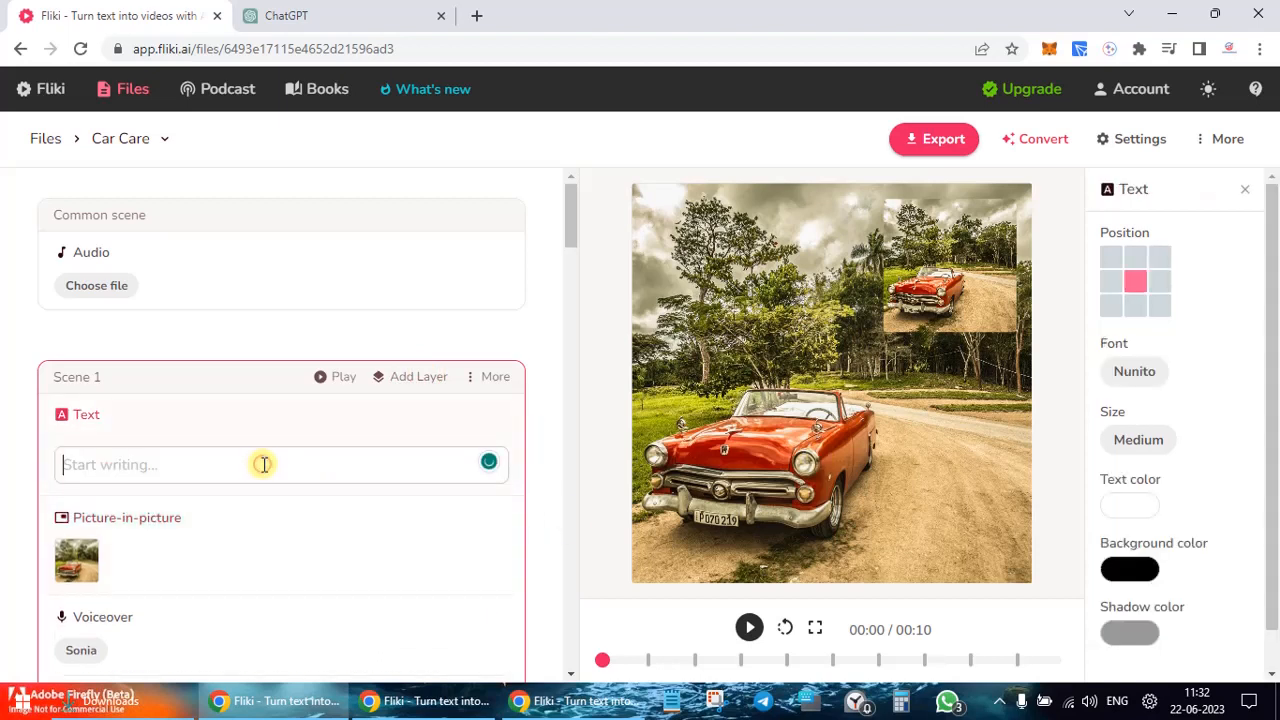
type("wo")
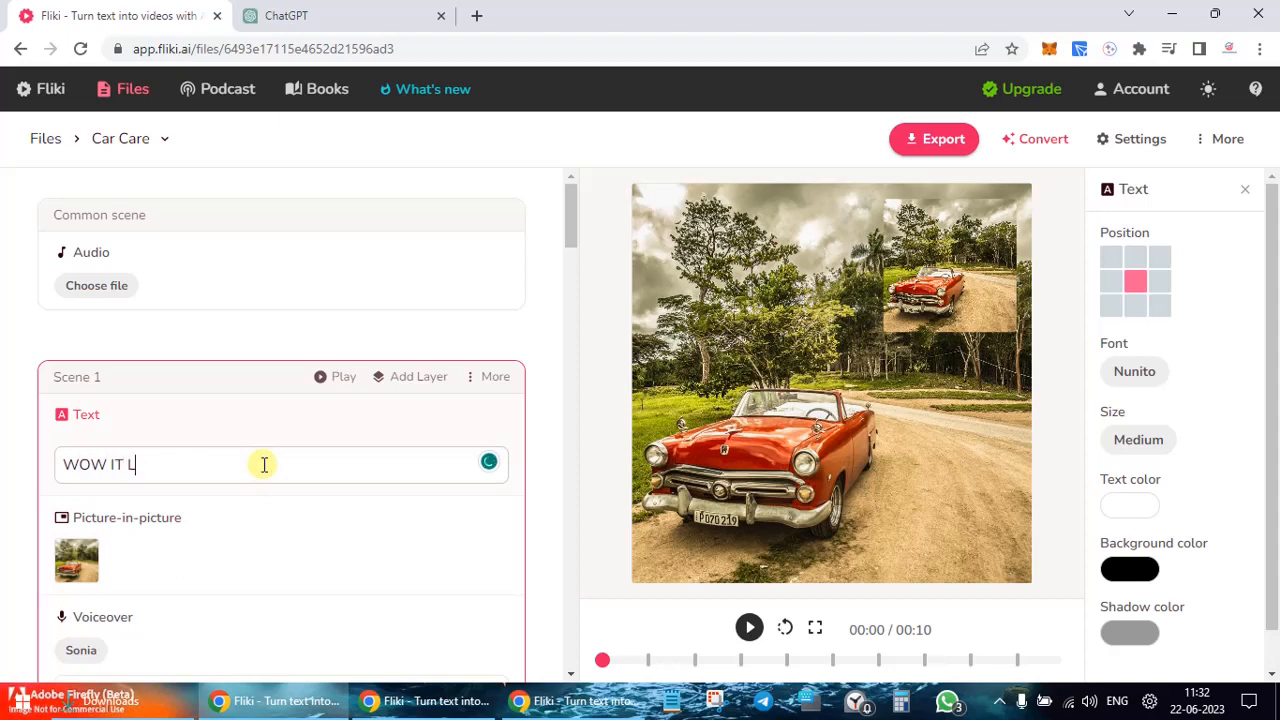
type("W IT LOOKS BEAUTIFUL")
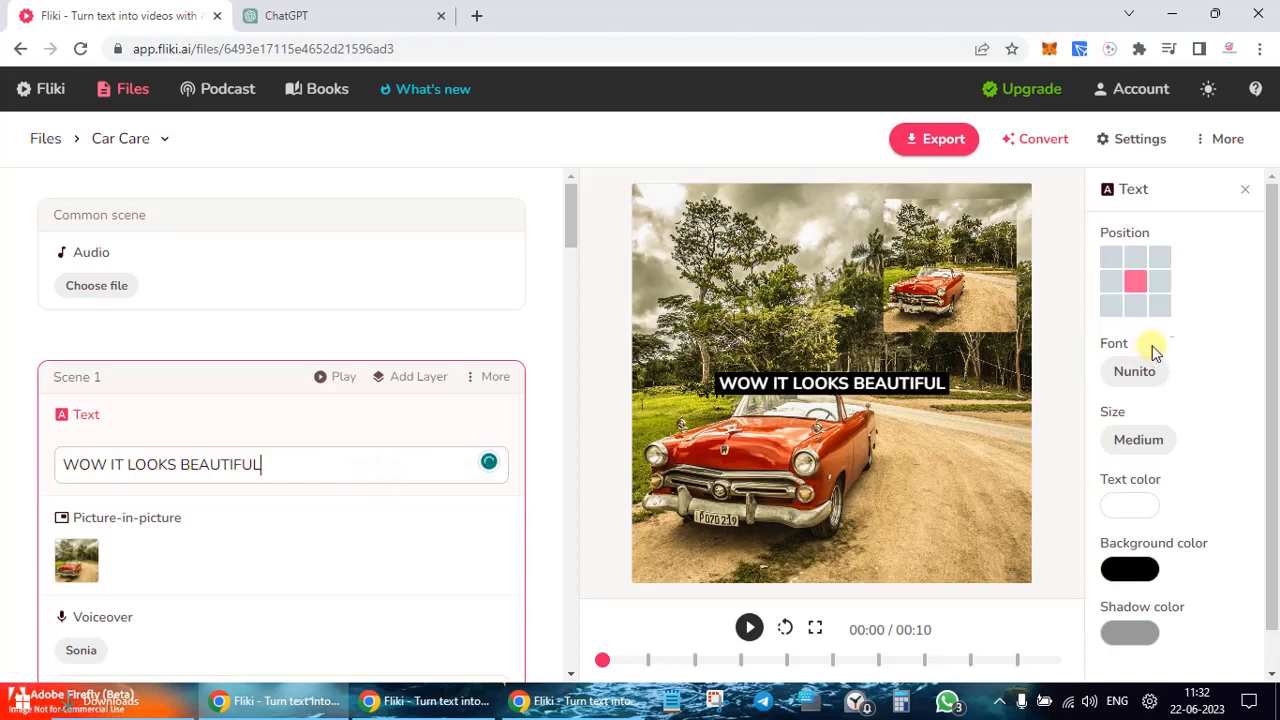
left_click(1136, 306)
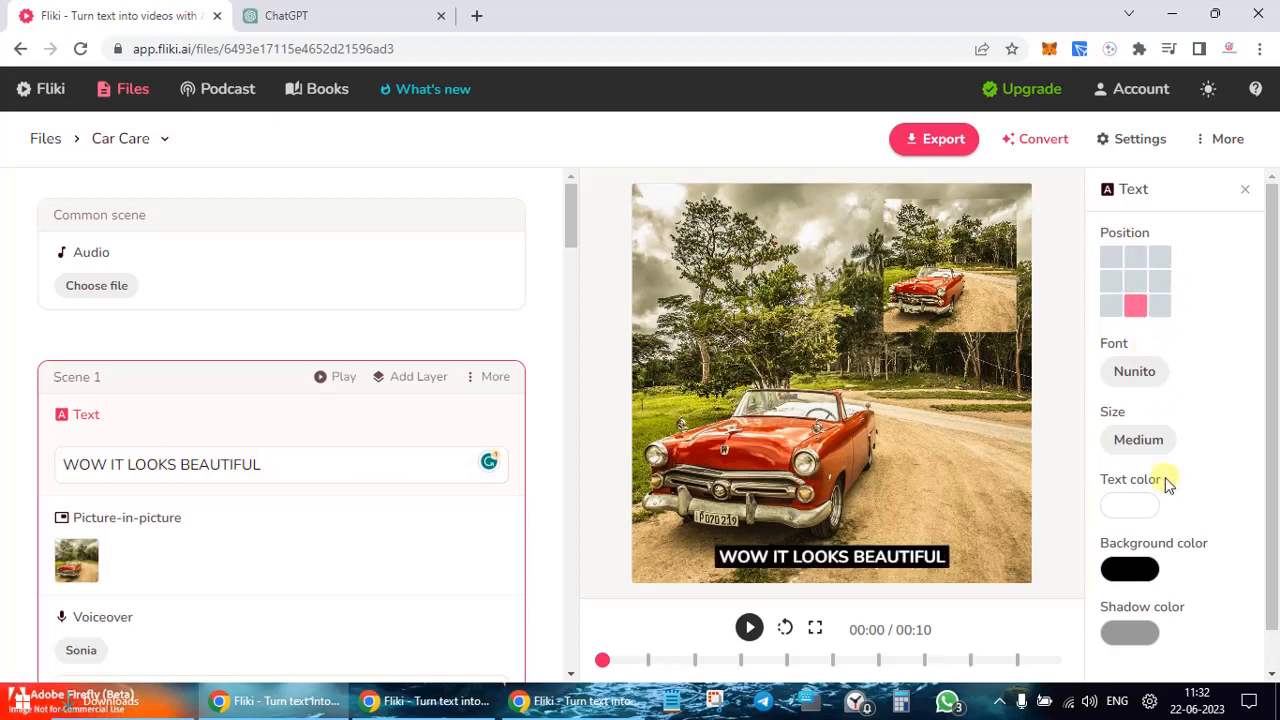
left_click(400, 378)
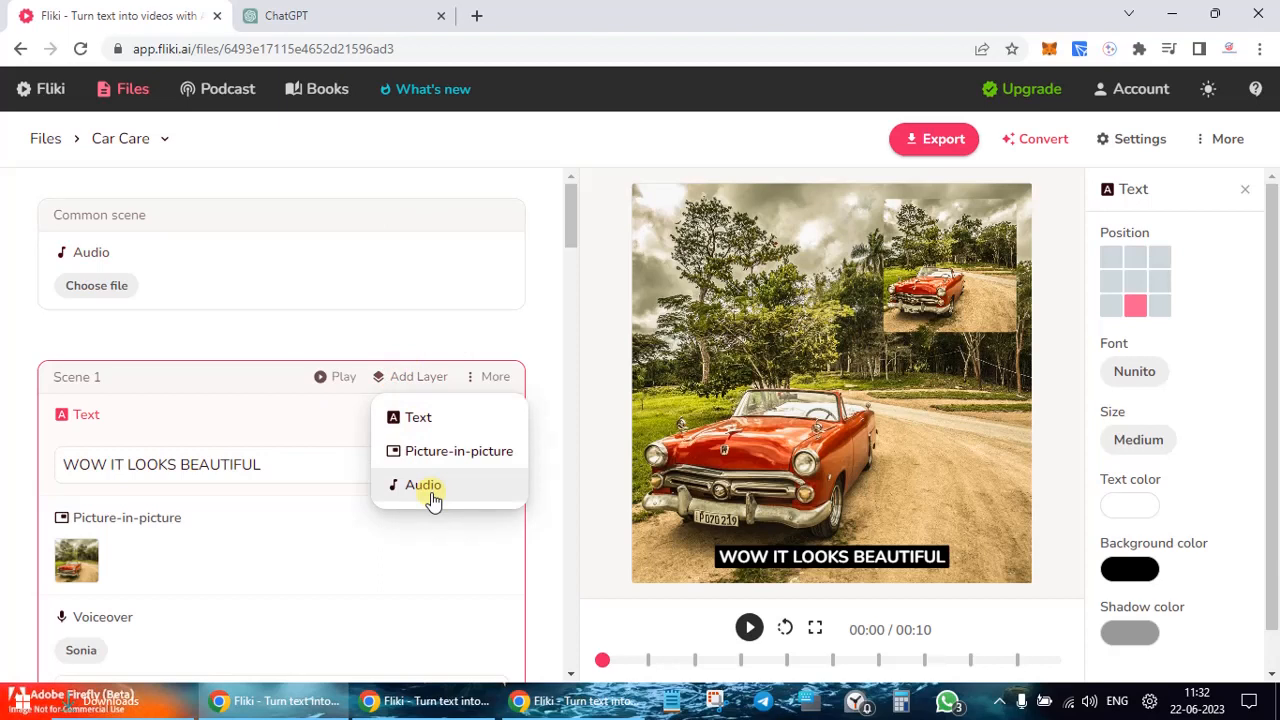
left_click(285, 431)
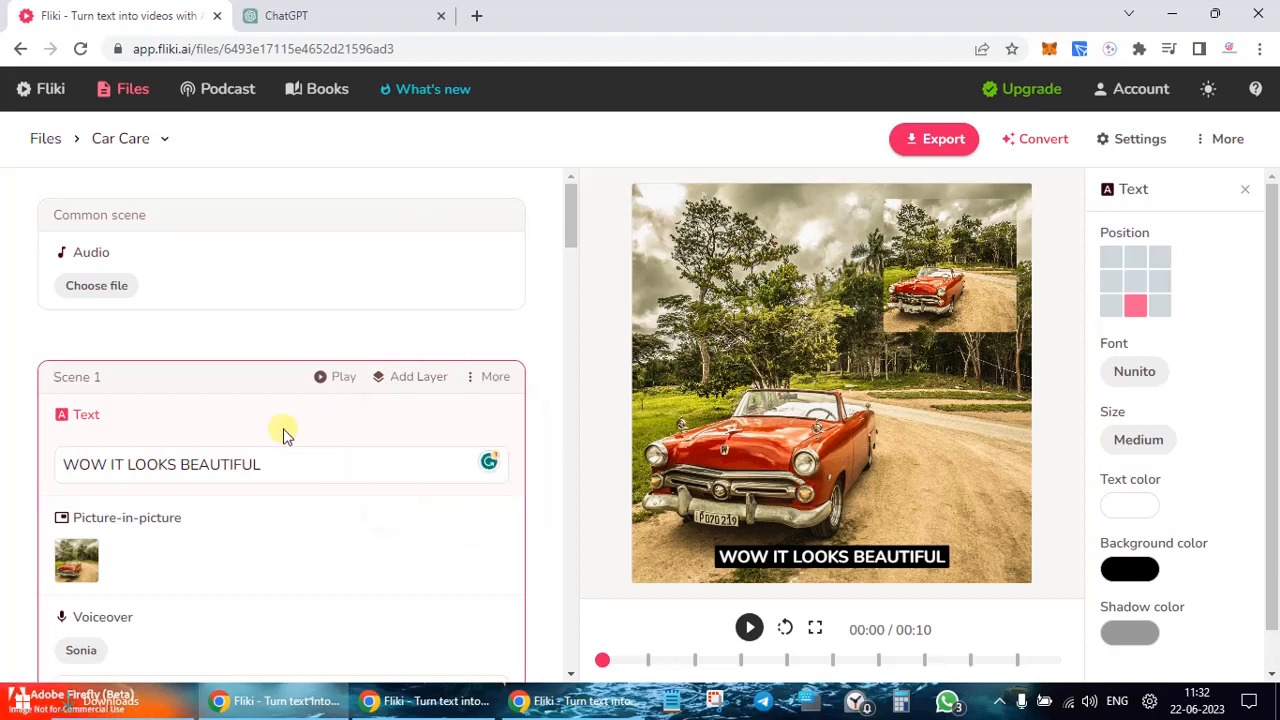
left_click(330, 378)
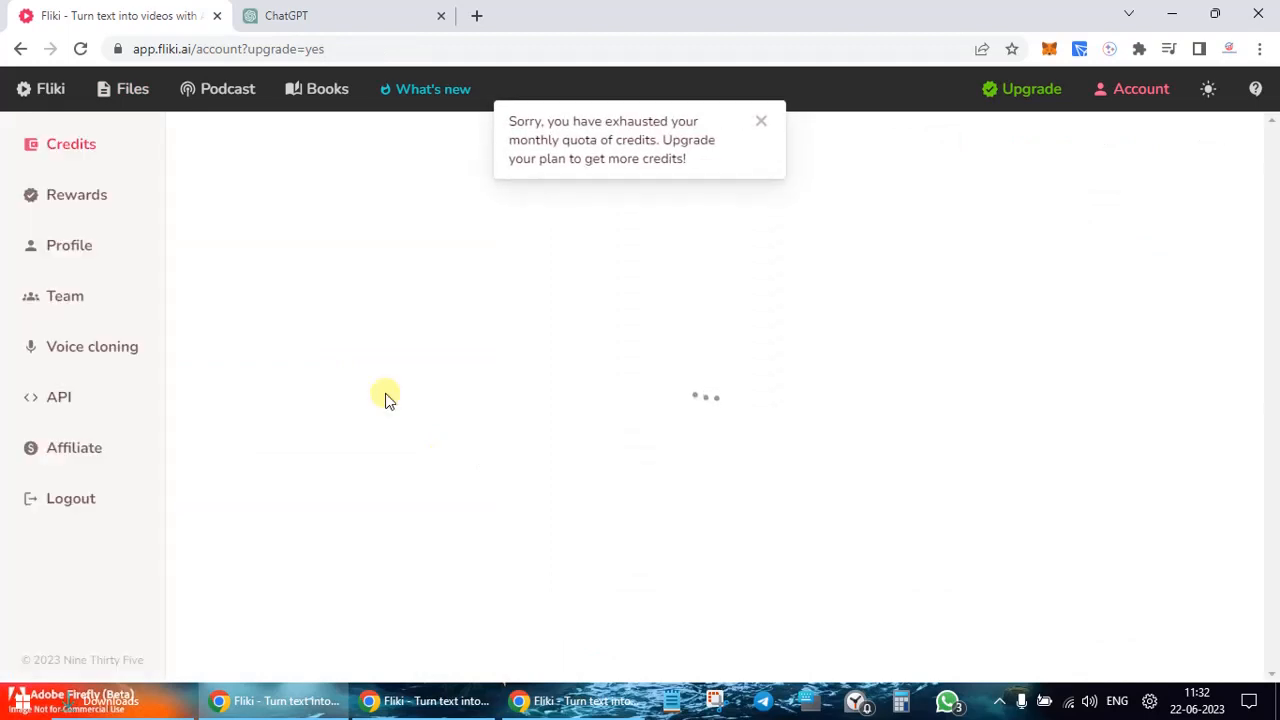
Step: Reload the account page, then go back twice toward the file list
left_click(80, 49)
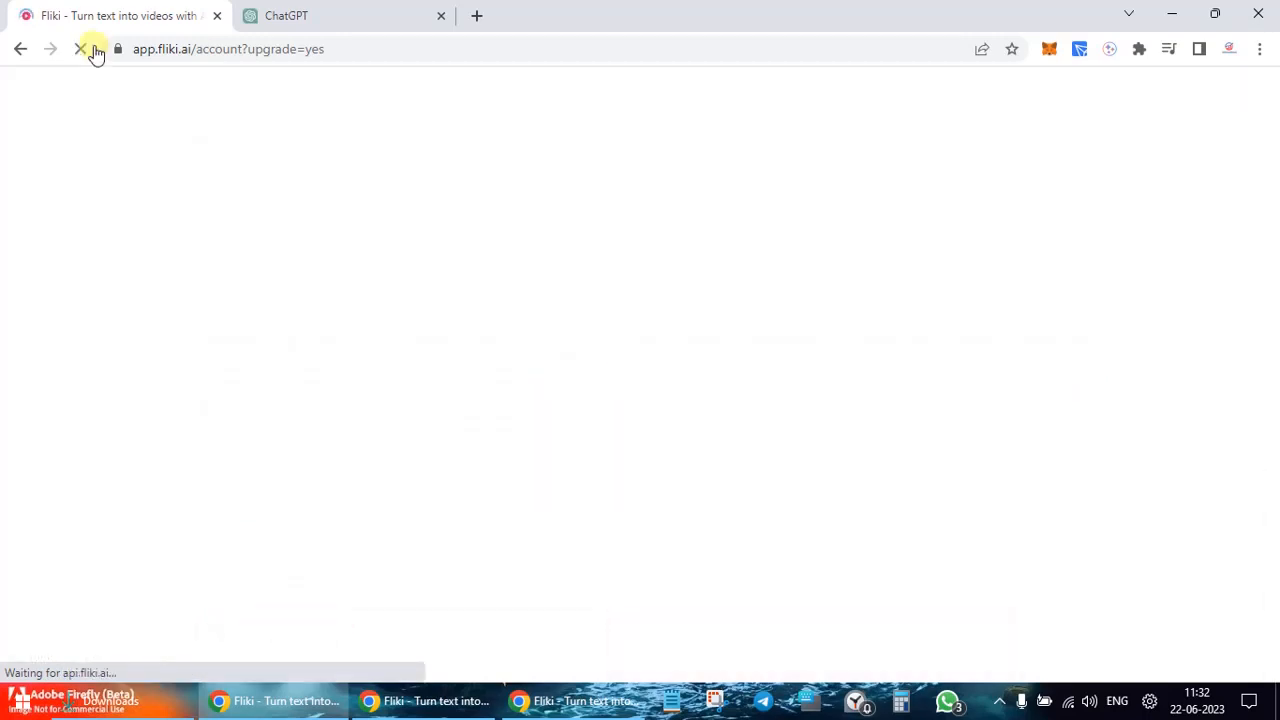
left_click(17, 52)
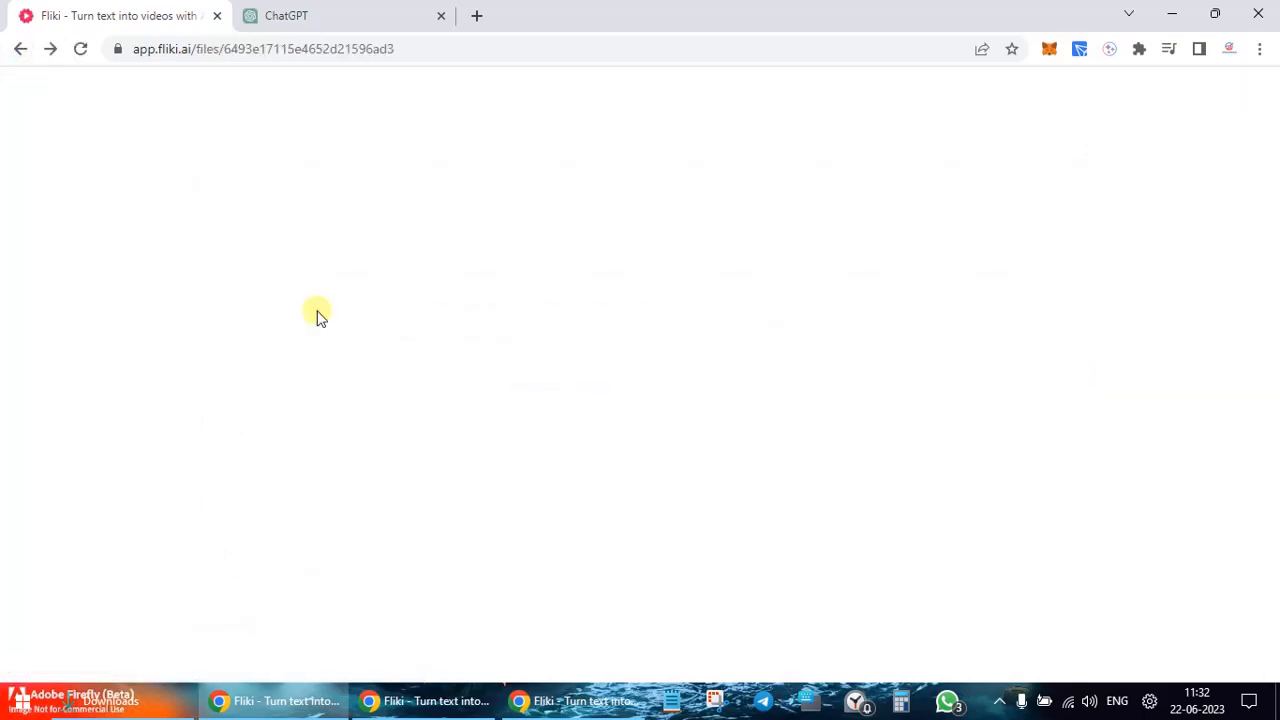
left_click(24, 50)
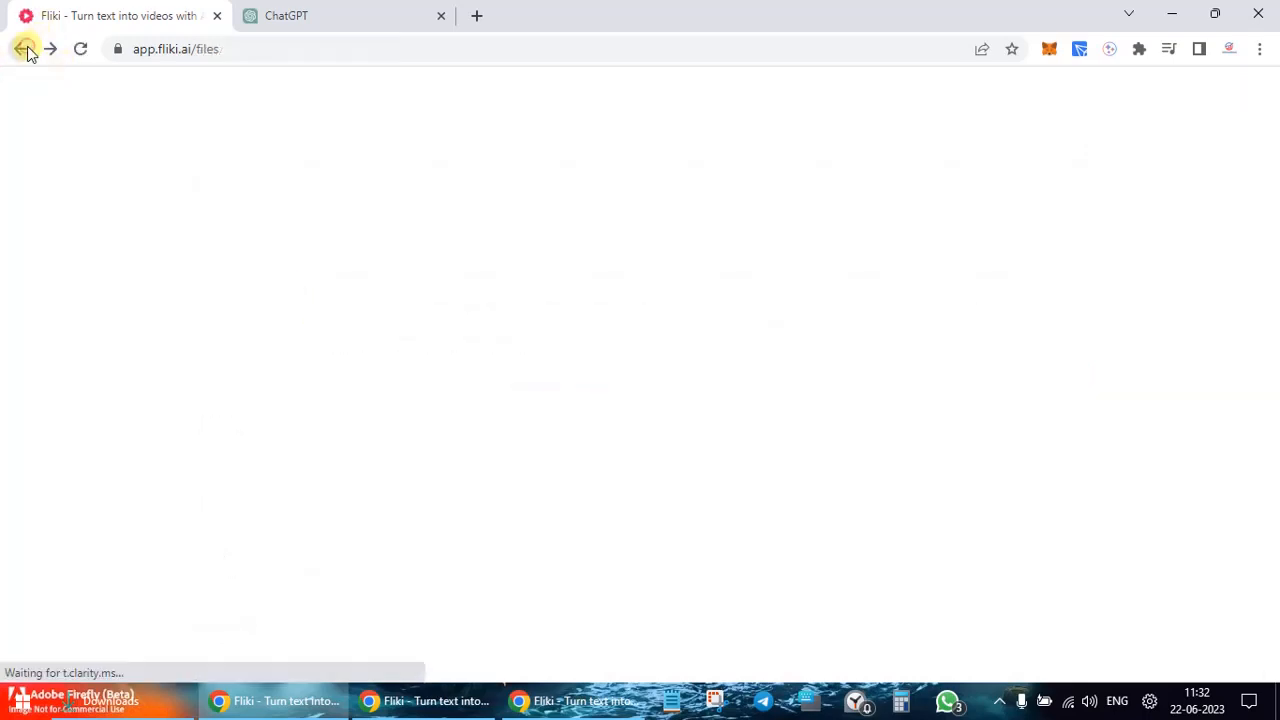
Step: Go to fliki.ai and enter the app from the homepage to reach Files
left_click(217, 58)
type("AP")
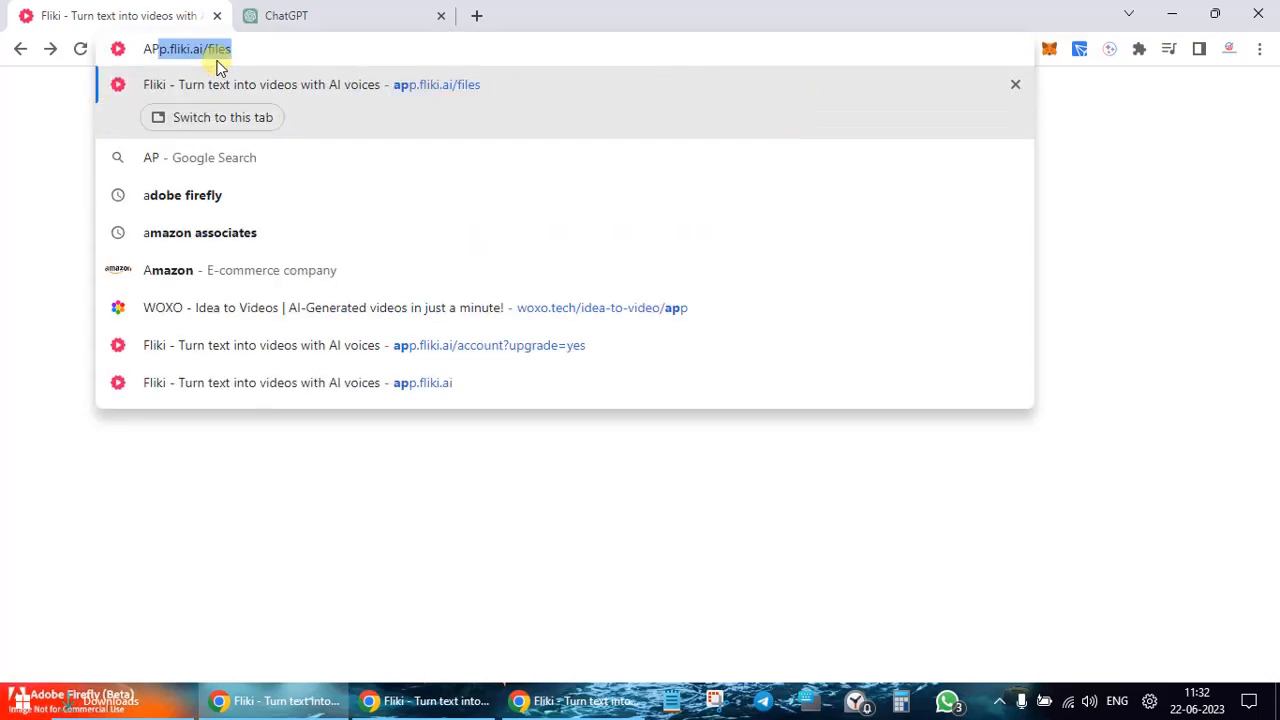
type("PS")
key("BackSpace")
key("BackSpace")
key("BackSpace")
key("BackSpace")
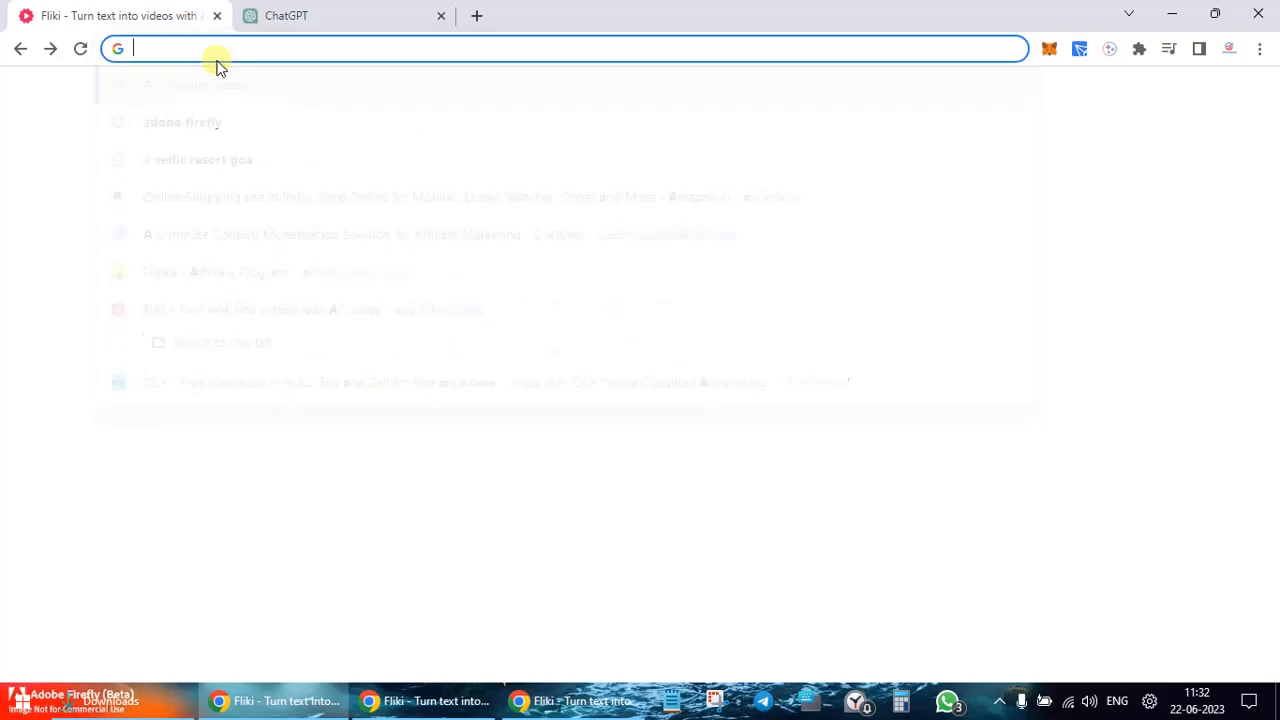
type("FLILI")
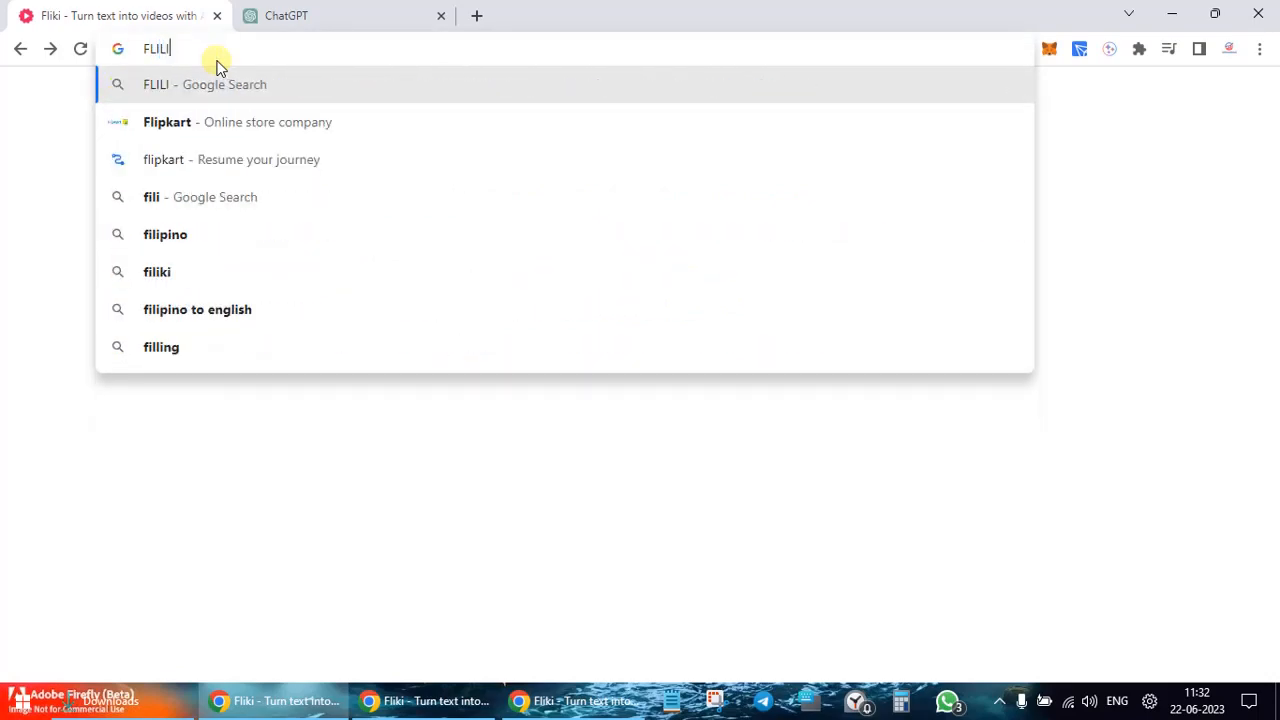
key("BackSpace")
key("BackSpace")
type("KI")
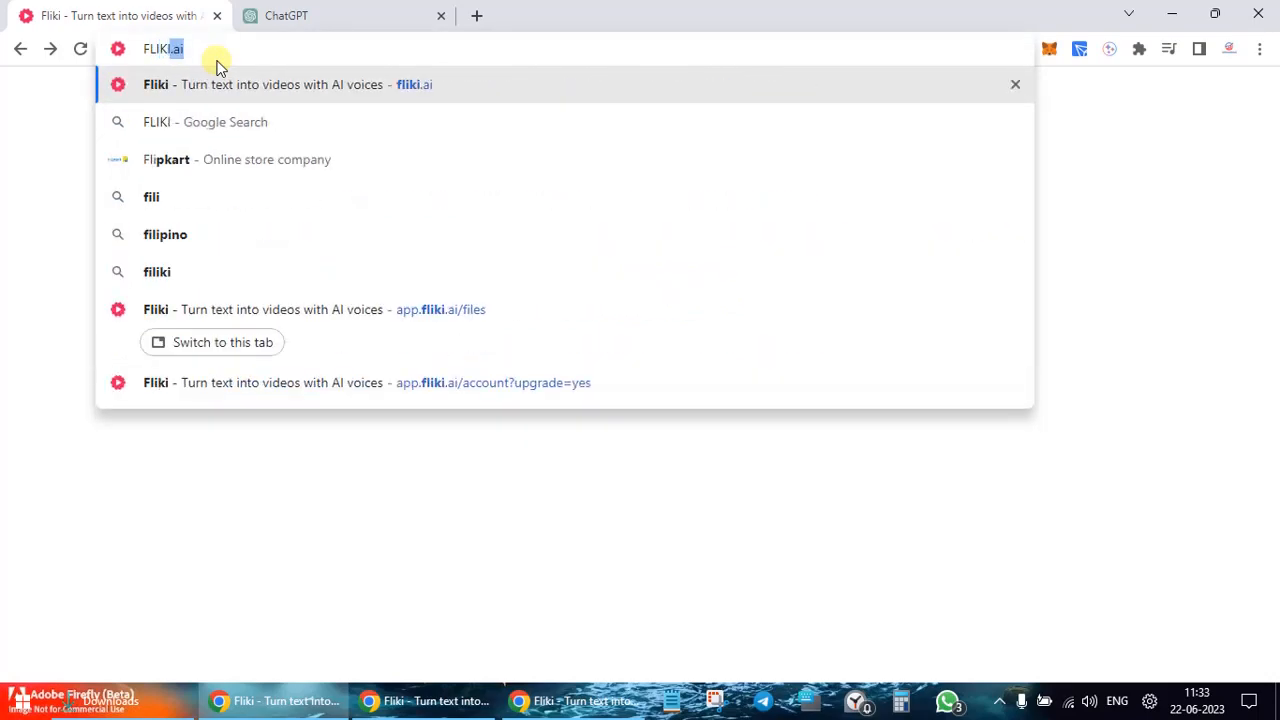
key("Return")
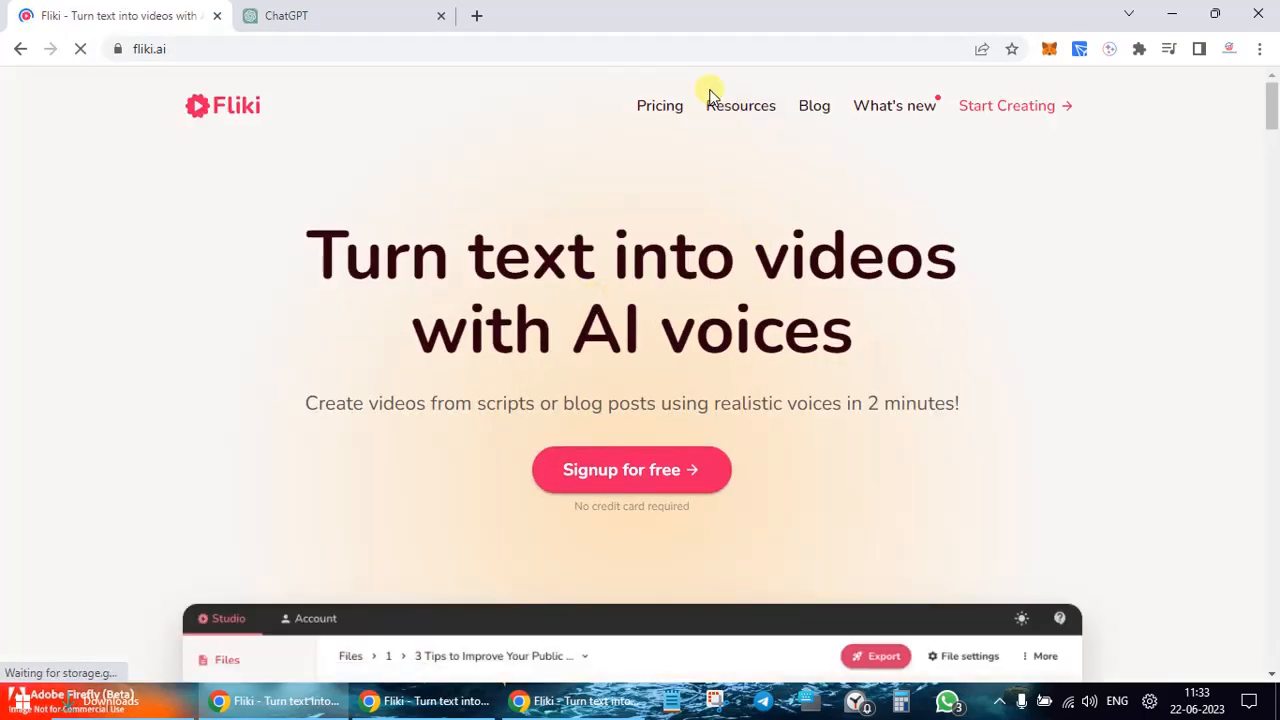
scroll(647, 387, "down", 2)
scroll(647, 387, "up", 2)
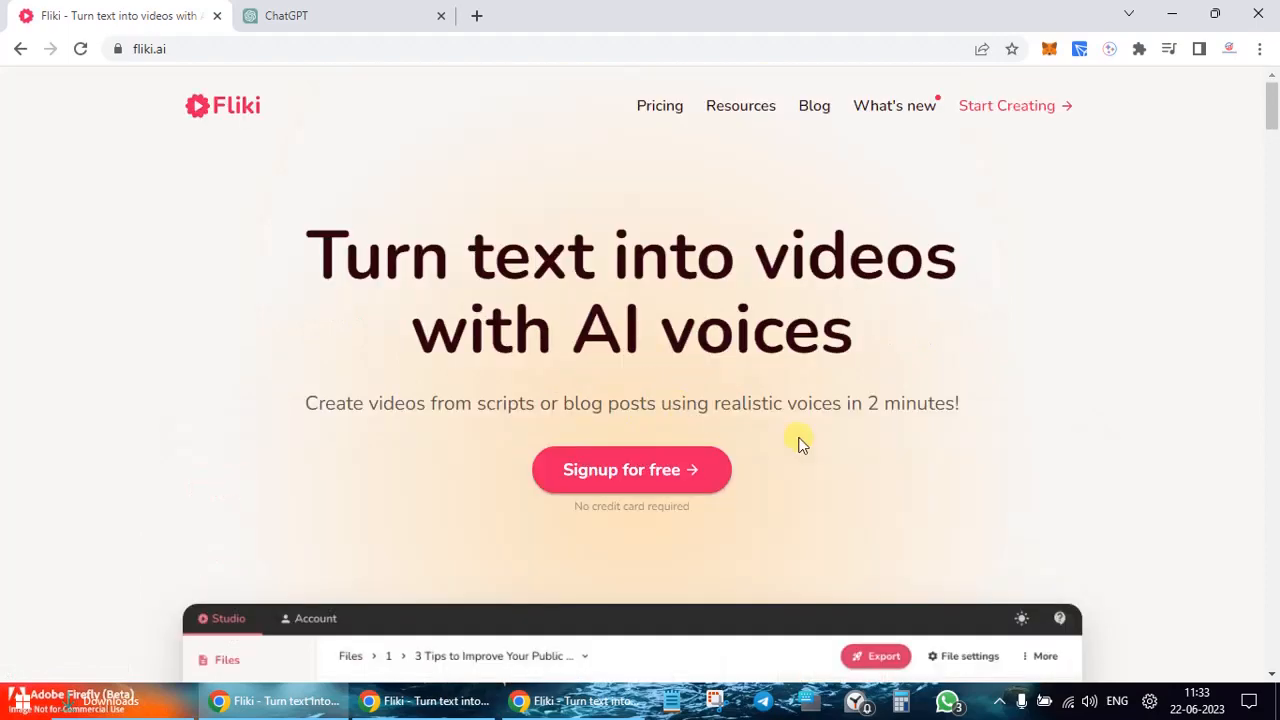
left_click(633, 463)
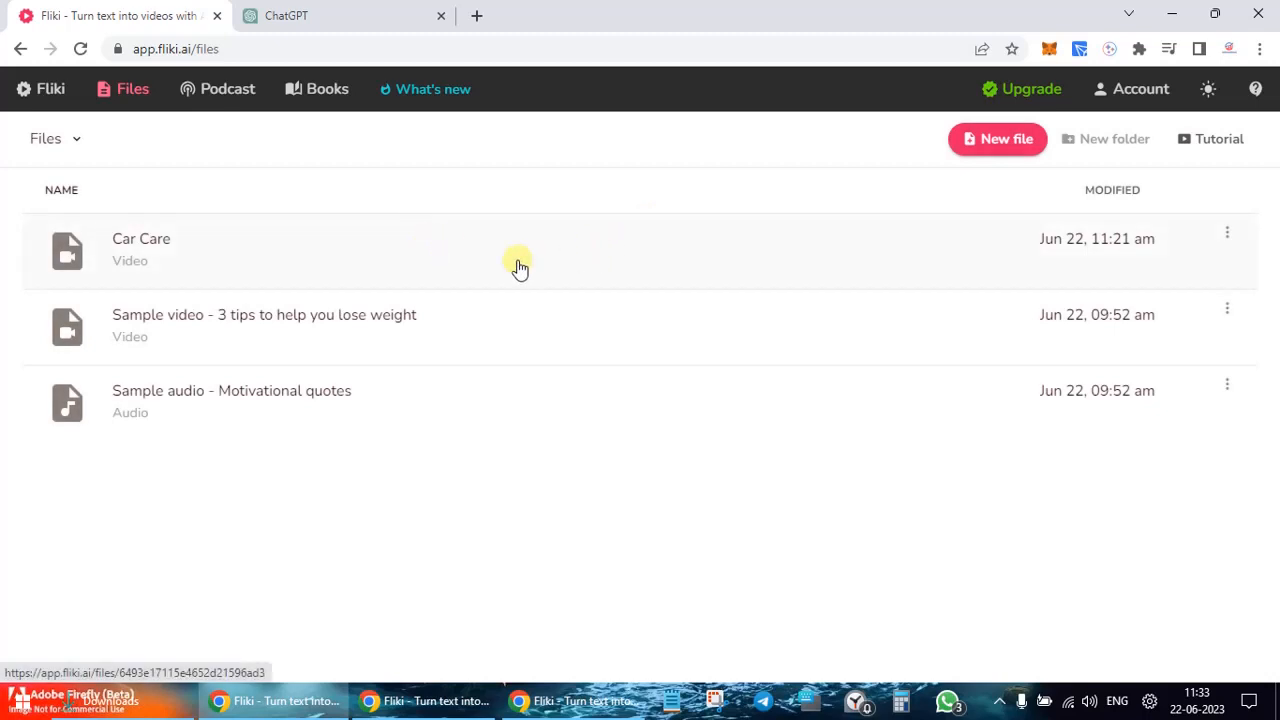
Step: Open the Car Care project, review its scenes, and attempt an mp4 export
left_click(137, 240)
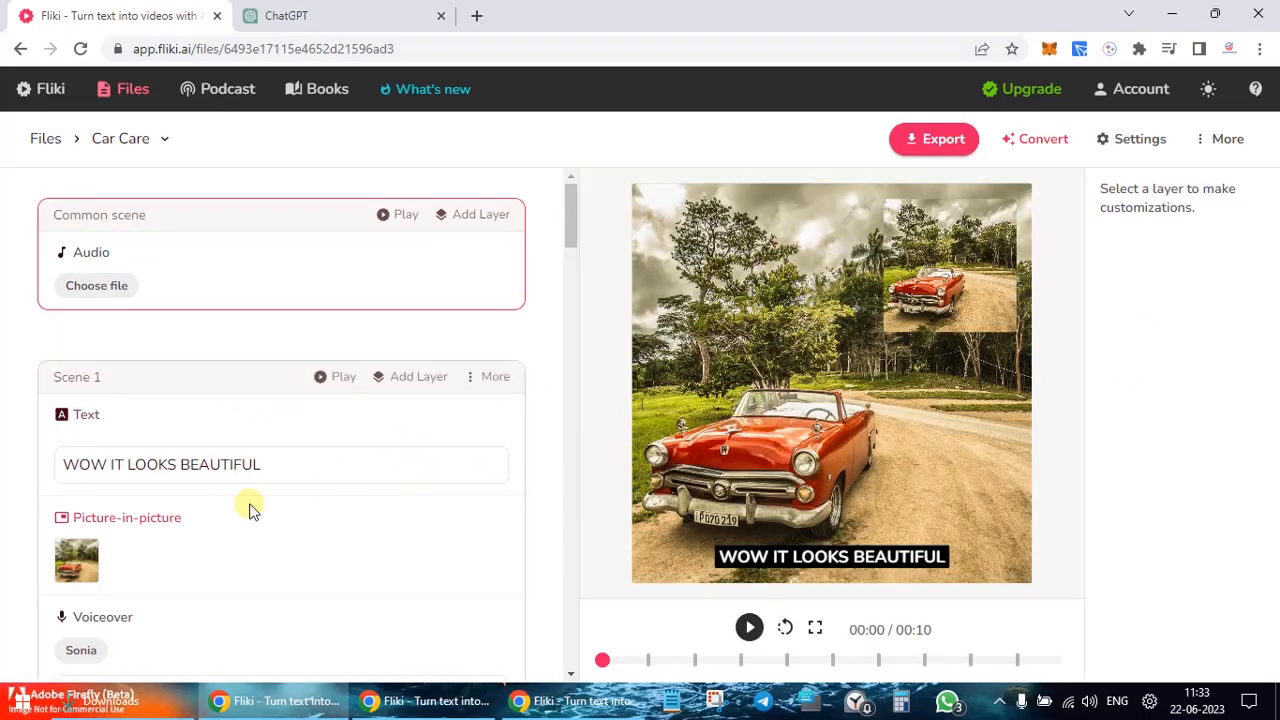
left_click(470, 382)
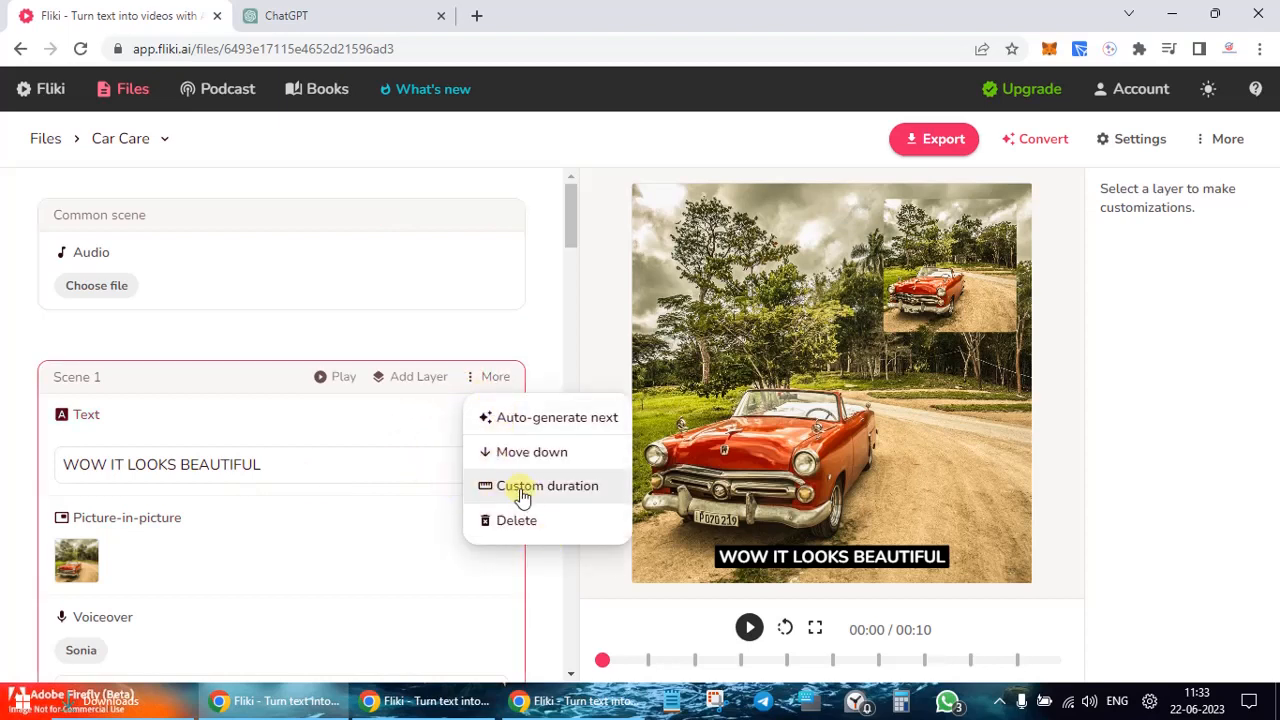
left_click(1121, 411)
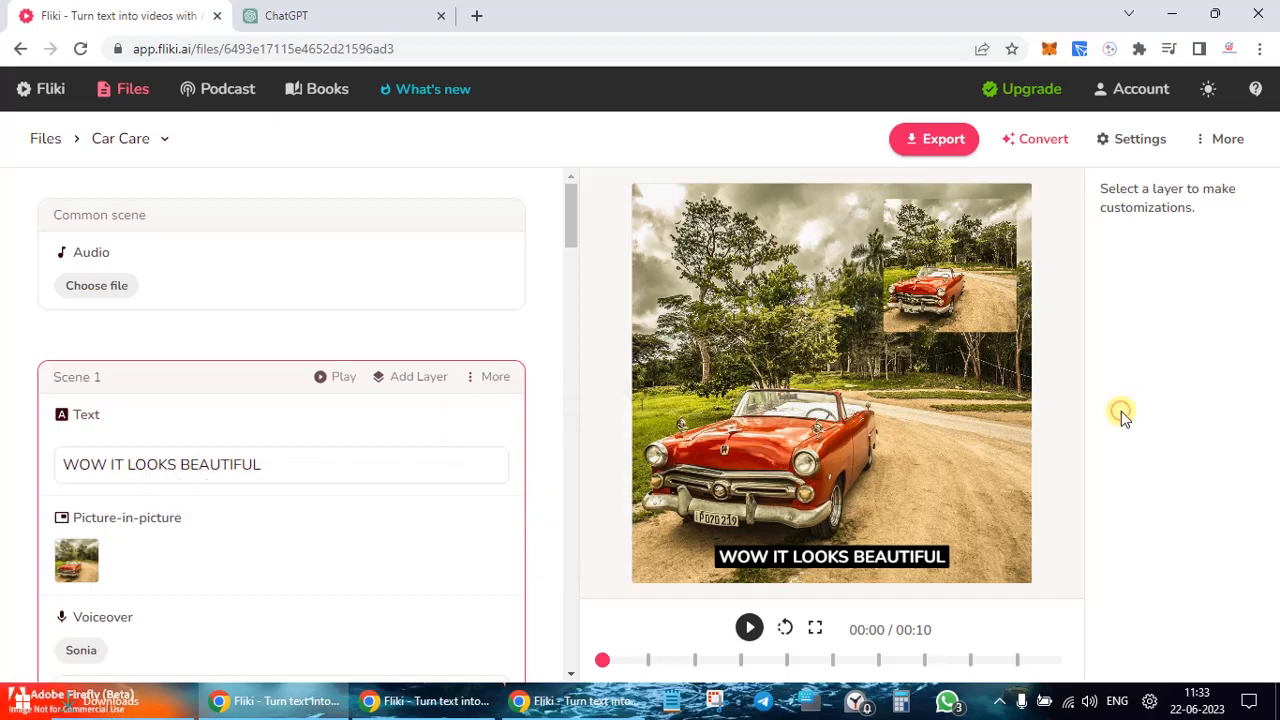
scroll(416, 467, "down", 5)
scroll(418, 470, "down", 20)
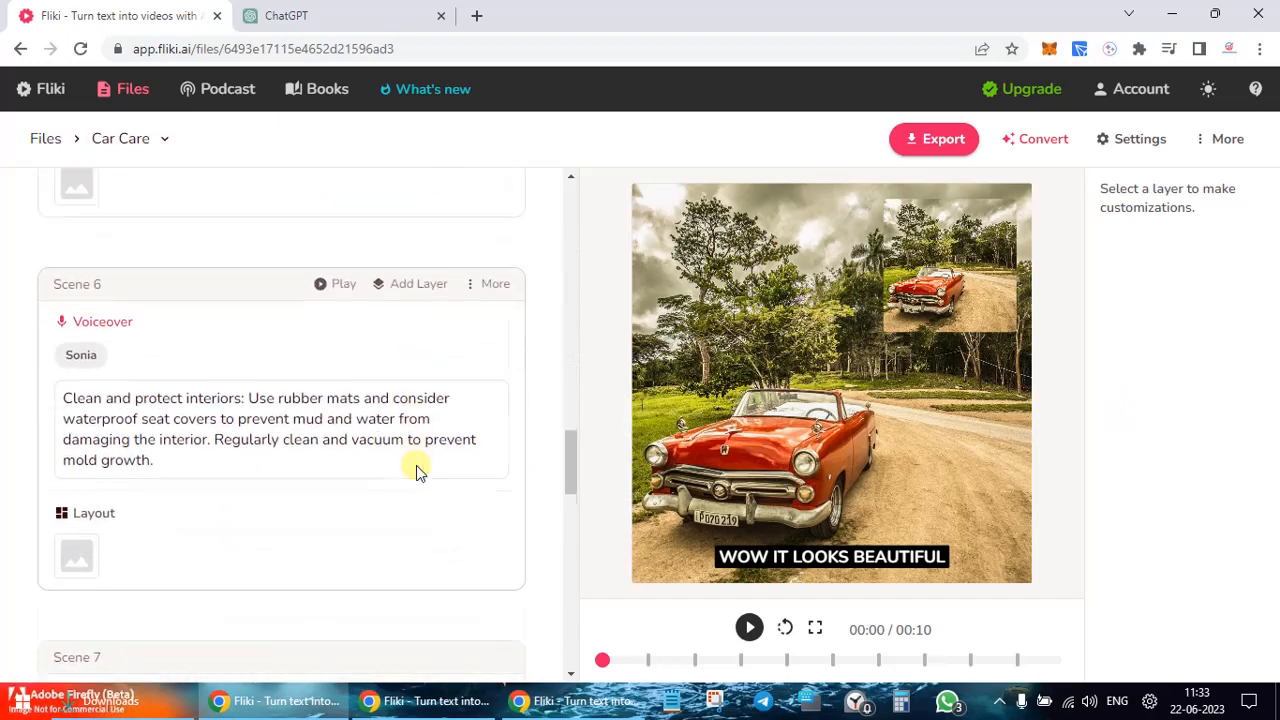
scroll(418, 472, "up", 20)
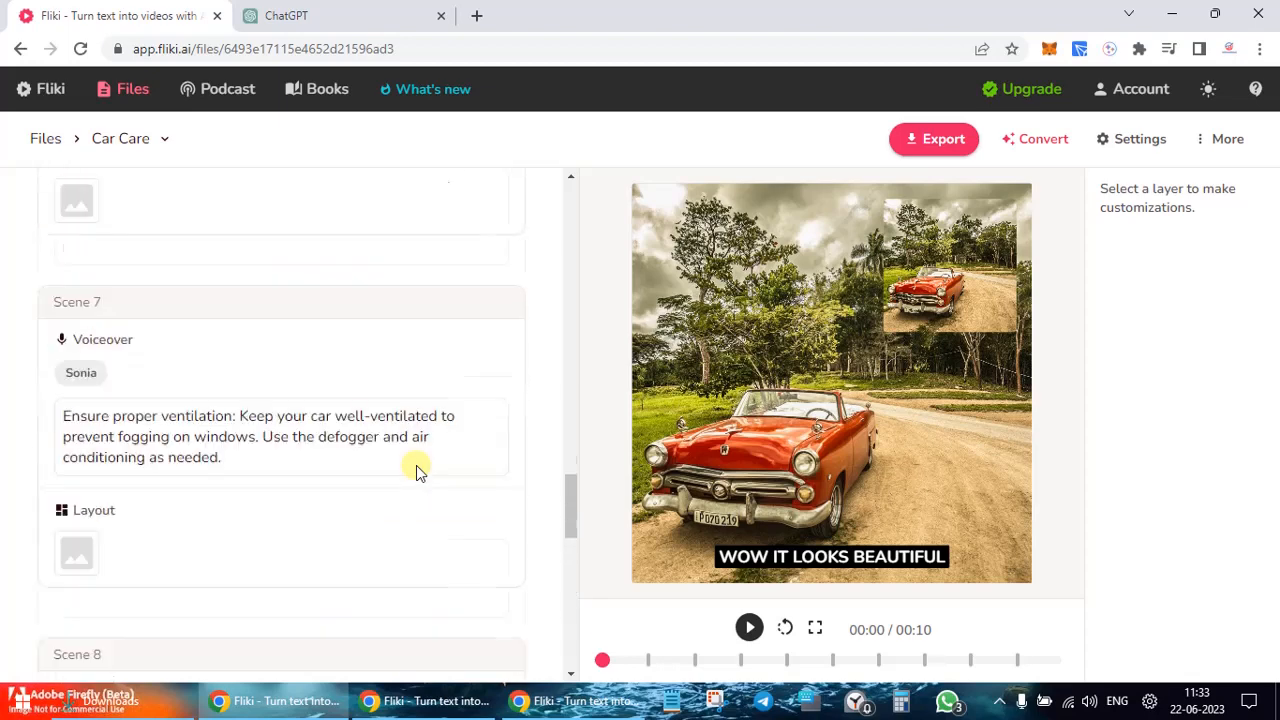
left_click(930, 145)
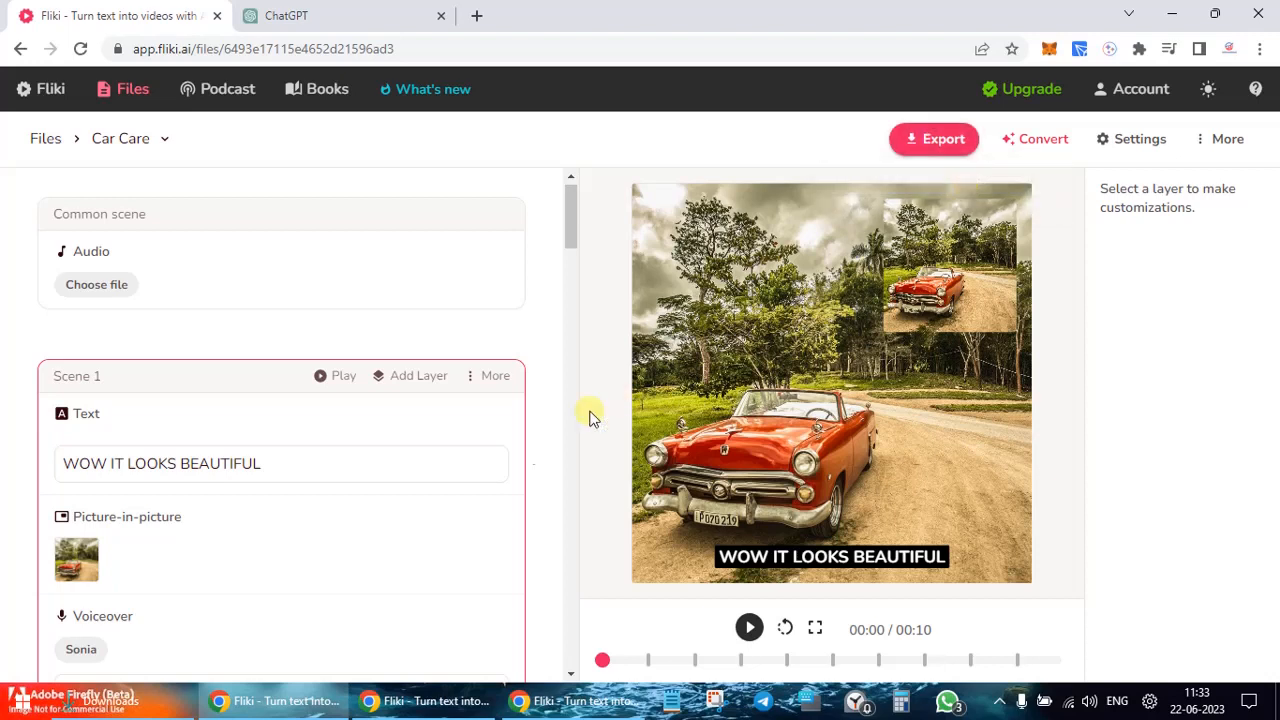
left_click(398, 697)
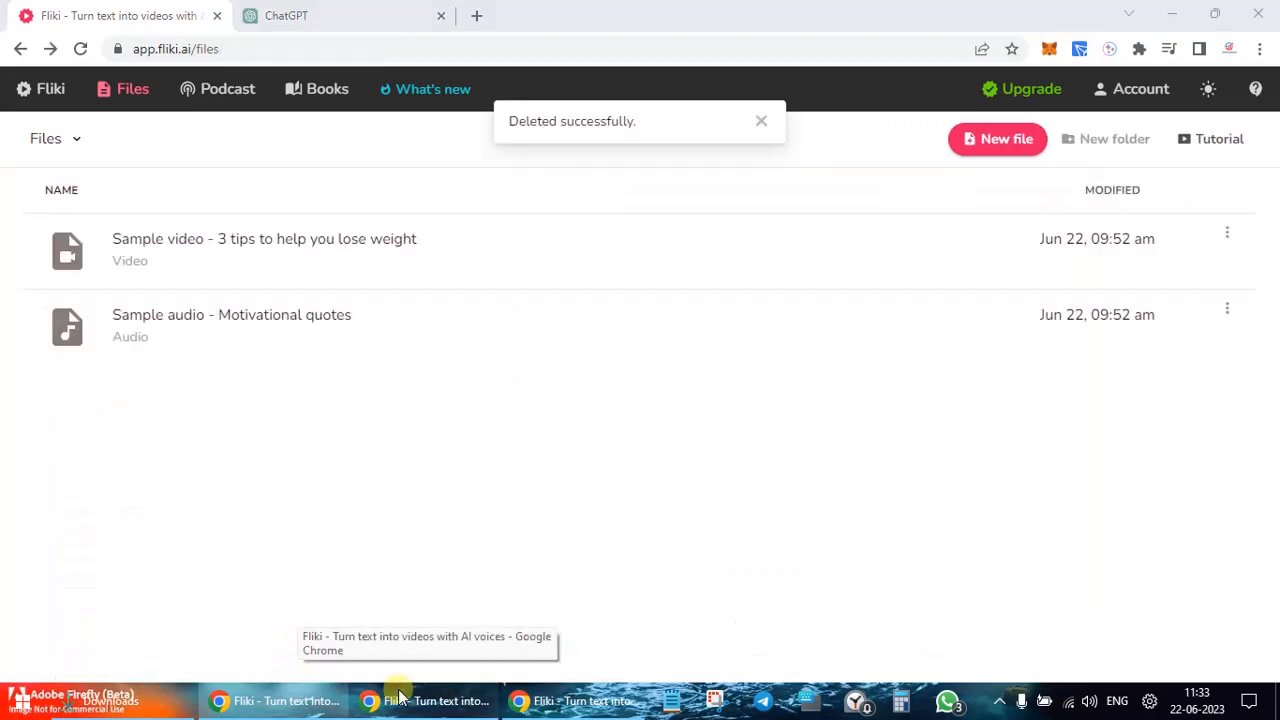
Step: Switch to the incognito fliki.ai window and open the Pricing page
left_click(472, 357)
left_click(582, 702)
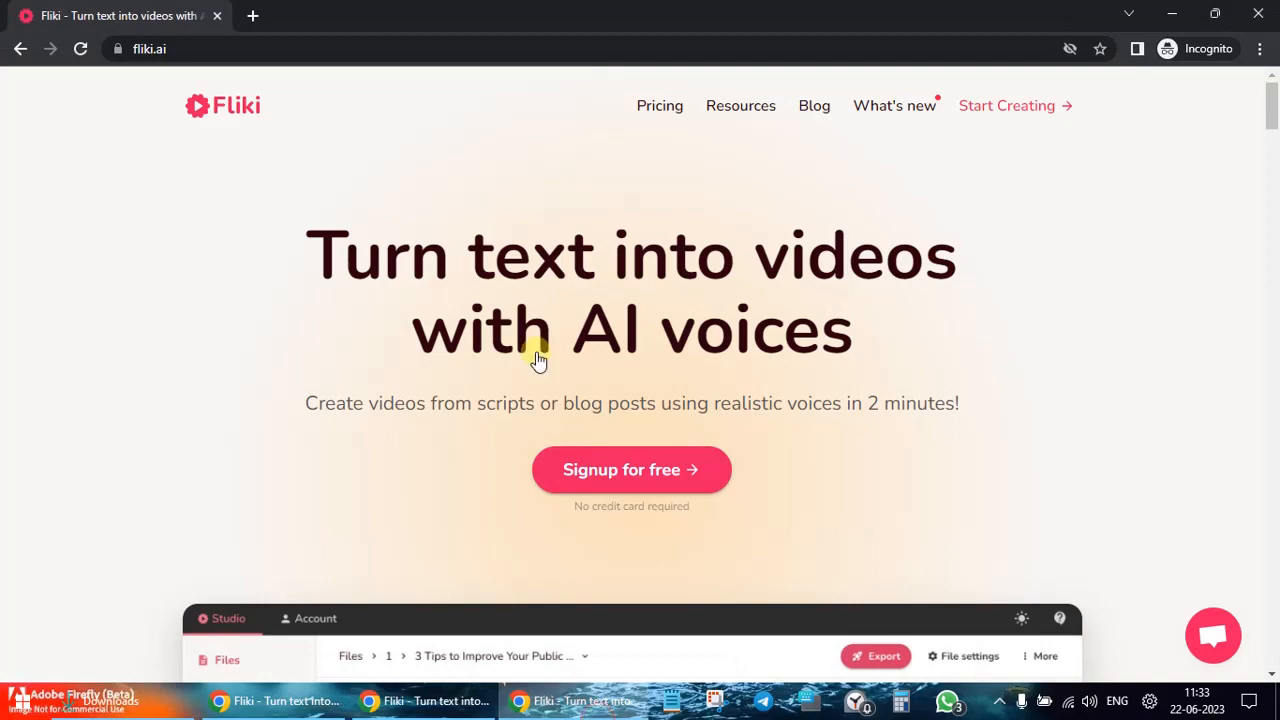
scroll(537, 360, "down", 5)
scroll(537, 360, "up", 5)
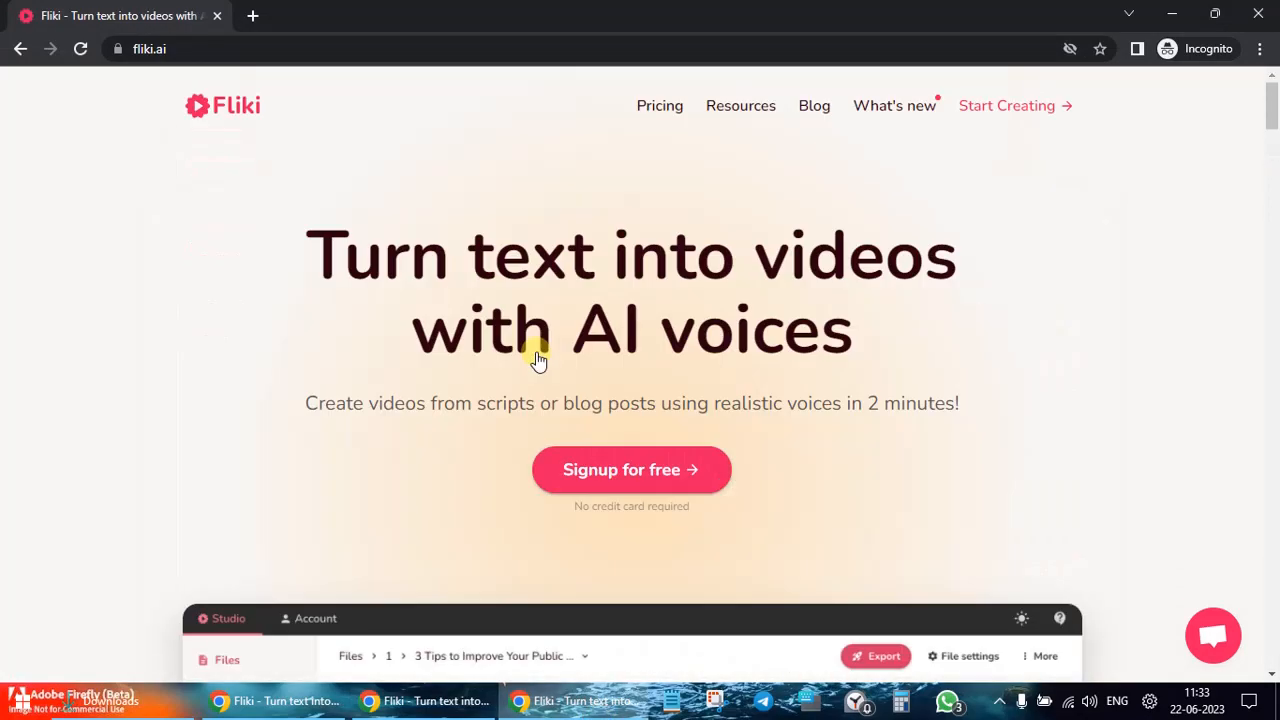
left_click(646, 107)
Step: Review the Free, Basic $6, Standard $21 and Premium $66 plans and comparison table
scroll(560, 300, "down", 4)
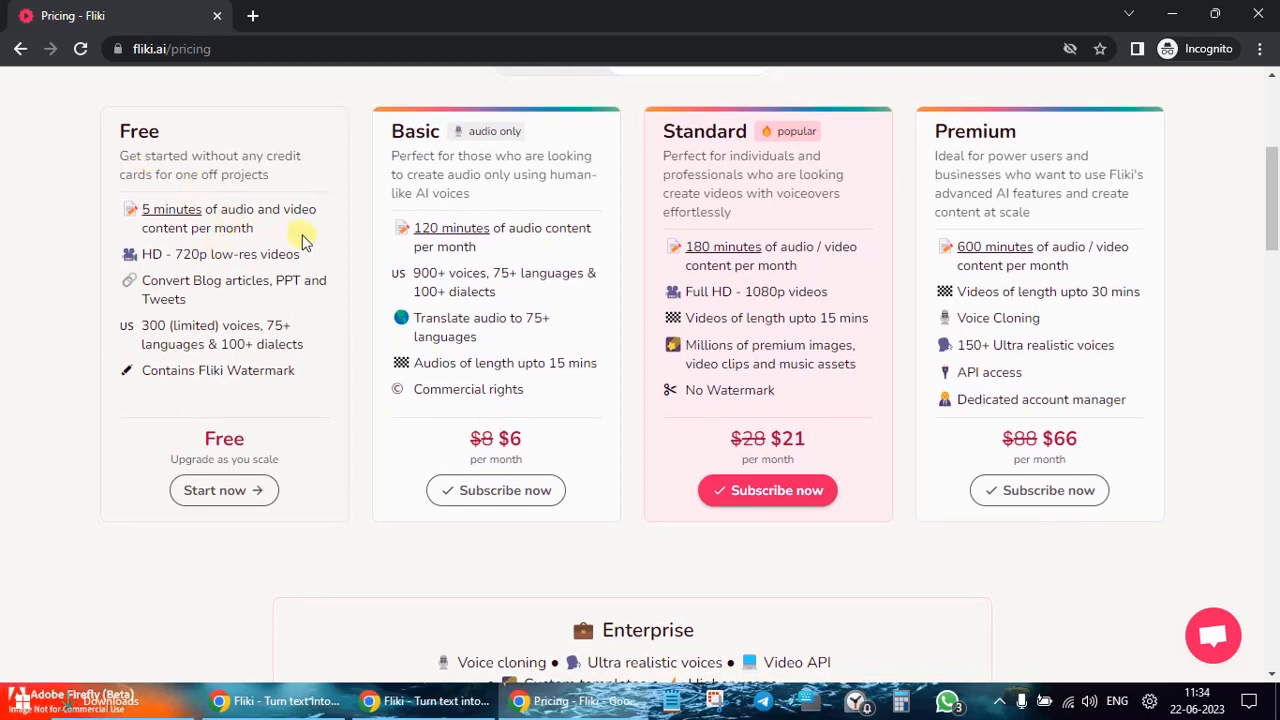
scroll(228, 235, "up", 1)
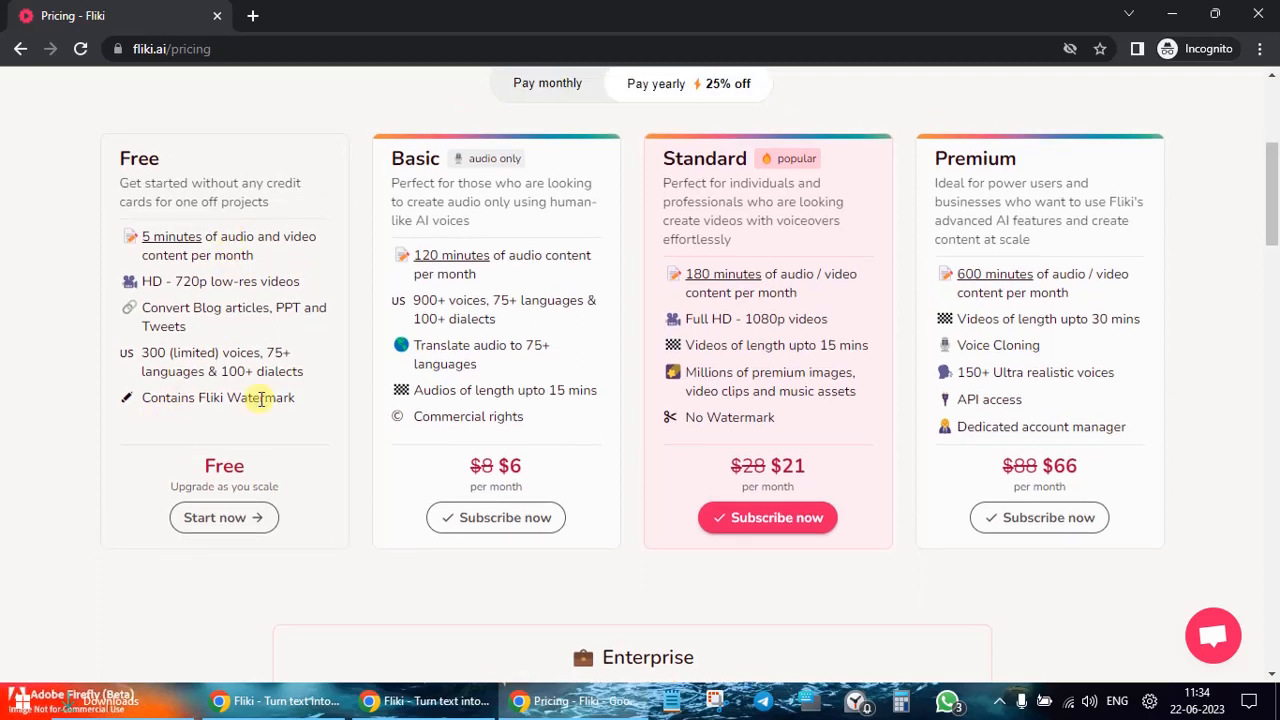
scroll(503, 426, "up", 1)
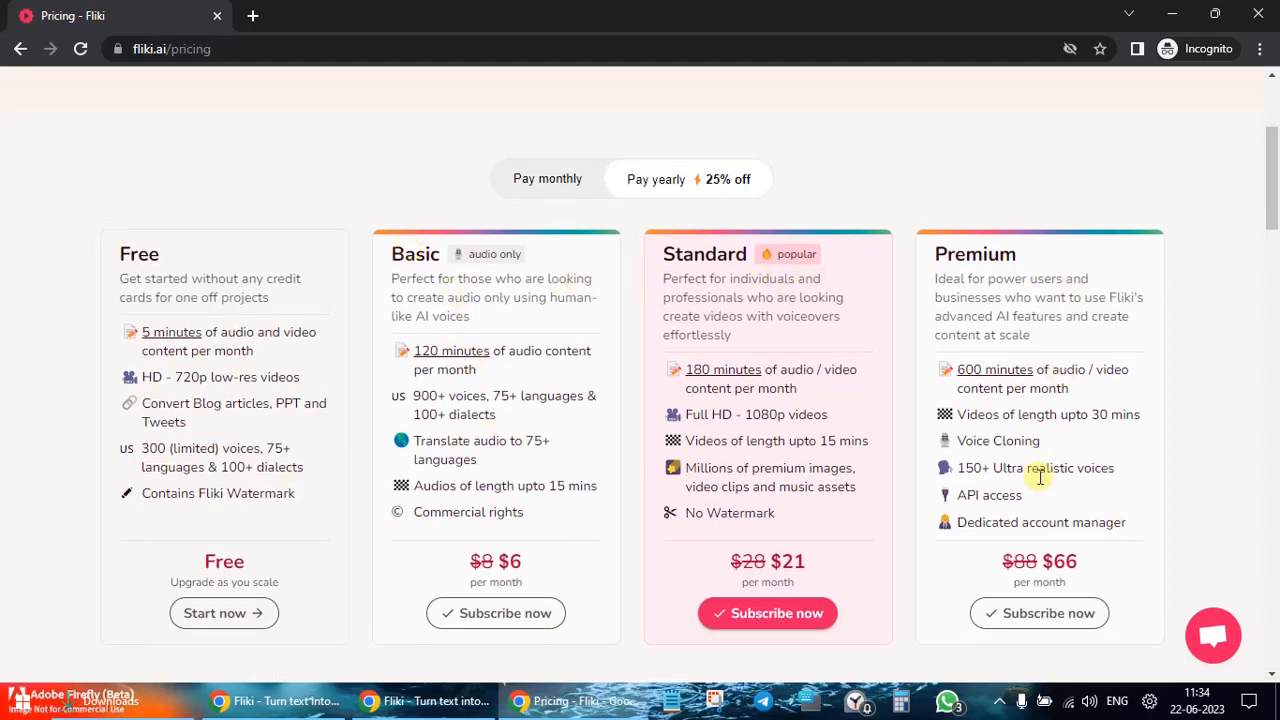
scroll(1043, 471, "up", 2)
scroll(1040, 477, "down", 10)
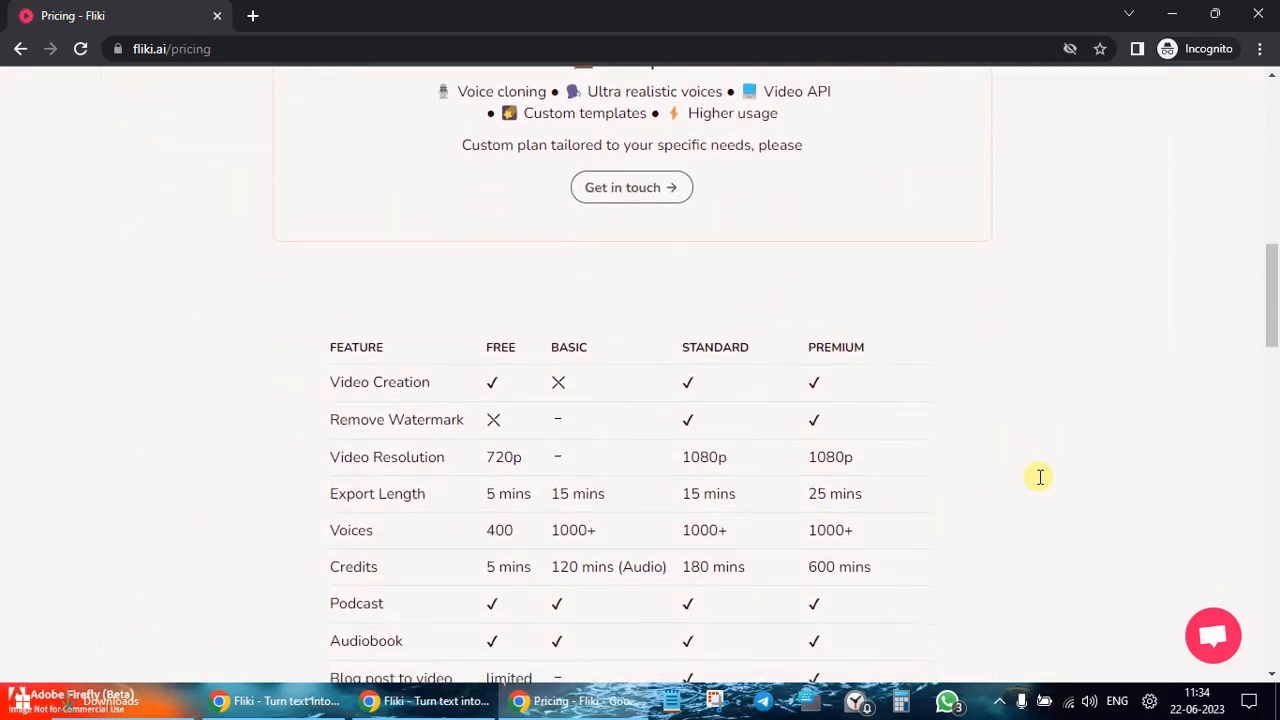
scroll(1040, 477, "down", 3)
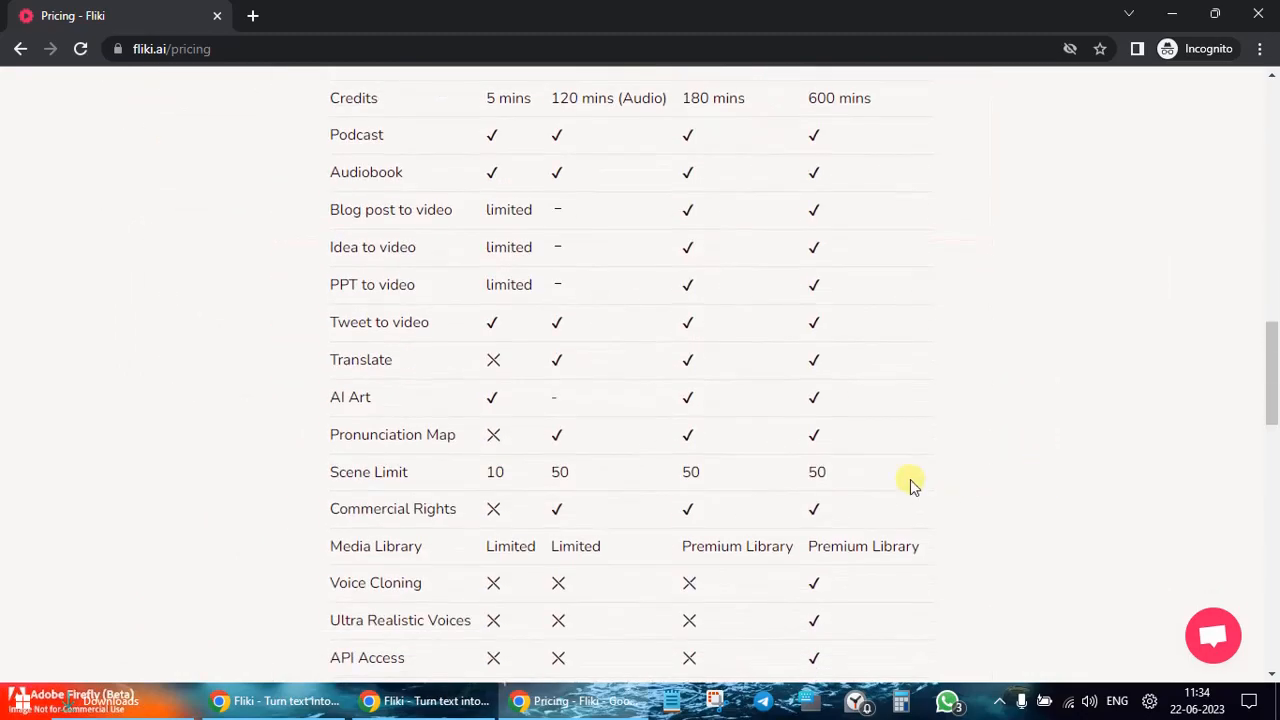
scroll(786, 431, "down", 6)
scroll(786, 435, "up", 20)
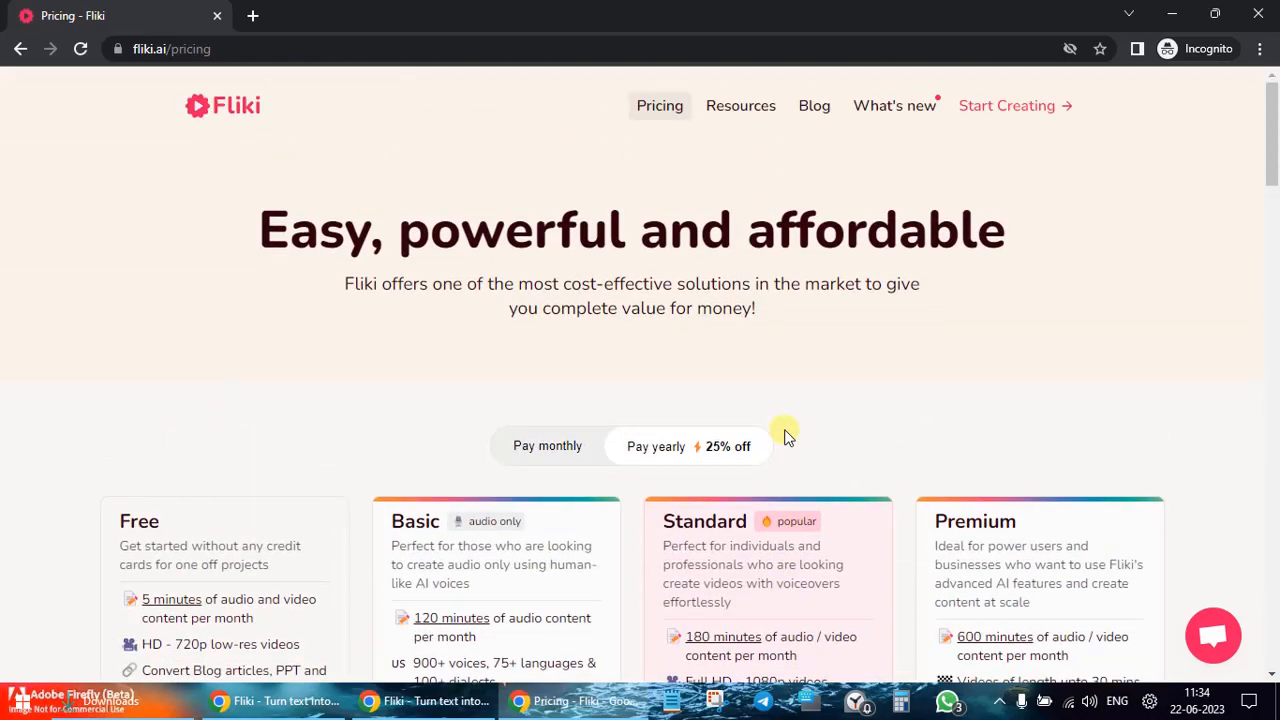
Step: Bring the Sample audio – Motivational quotes editor window back to the front
left_click(428, 701)
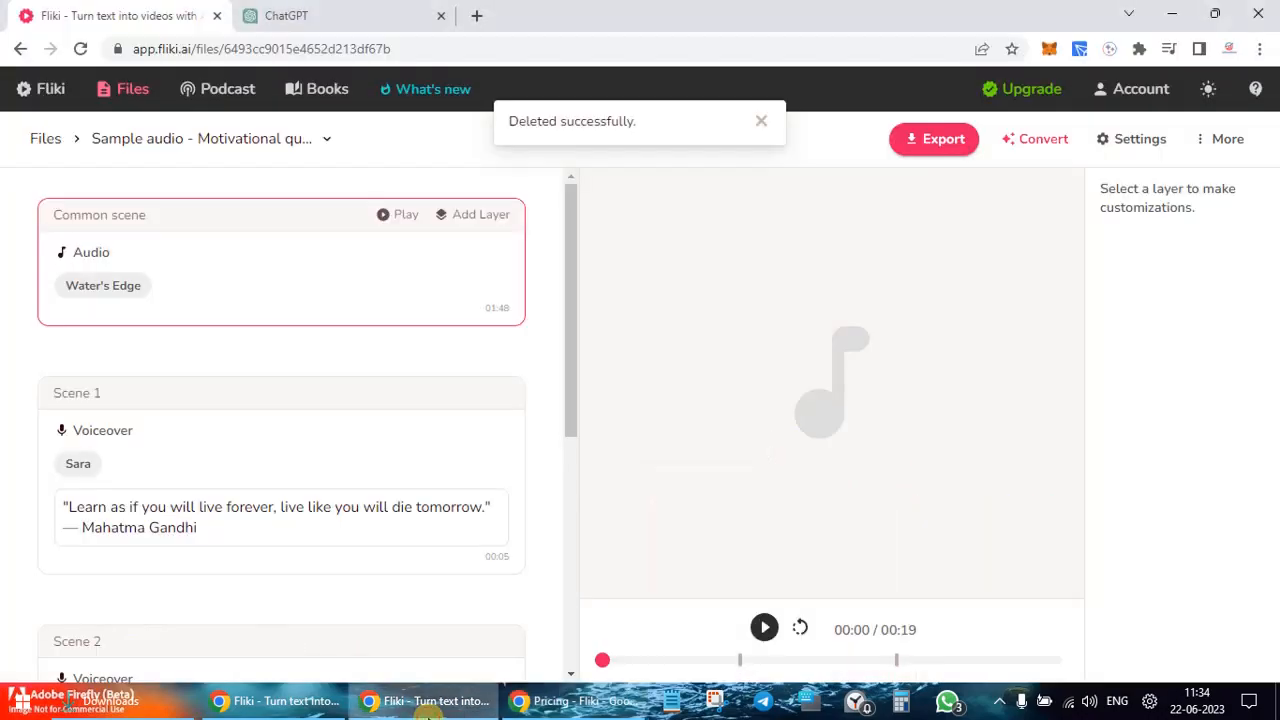